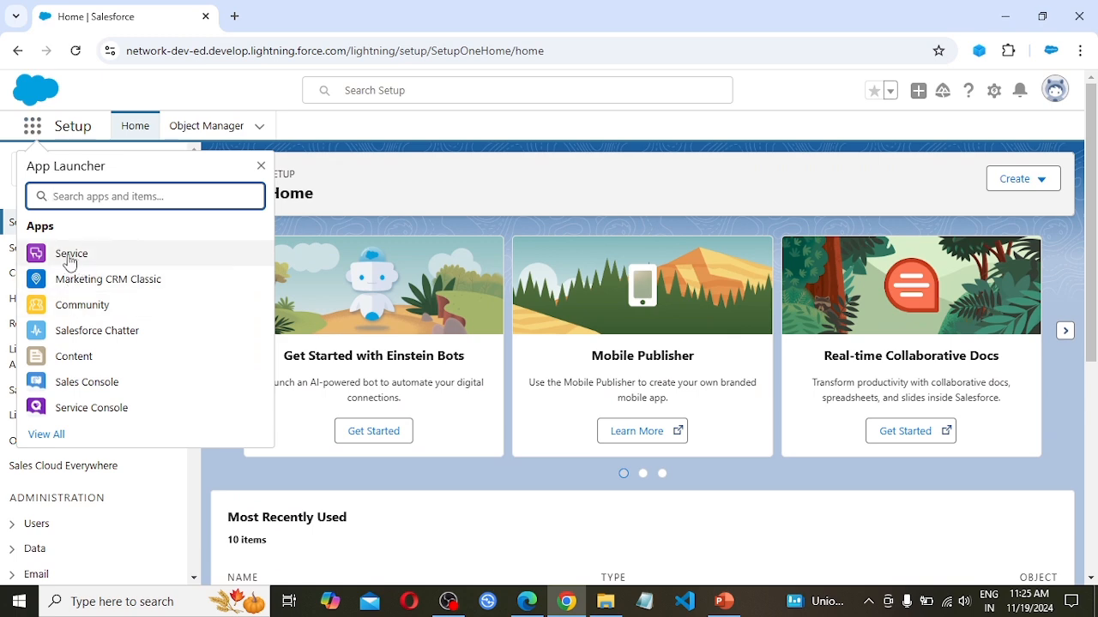
# Open the Service app in a separate browser tab and start a new case from the Cases list.
pyautogui.rightClick(75, 262)
pyautogui.click(123, 278)
pyautogui.click(341, 10)
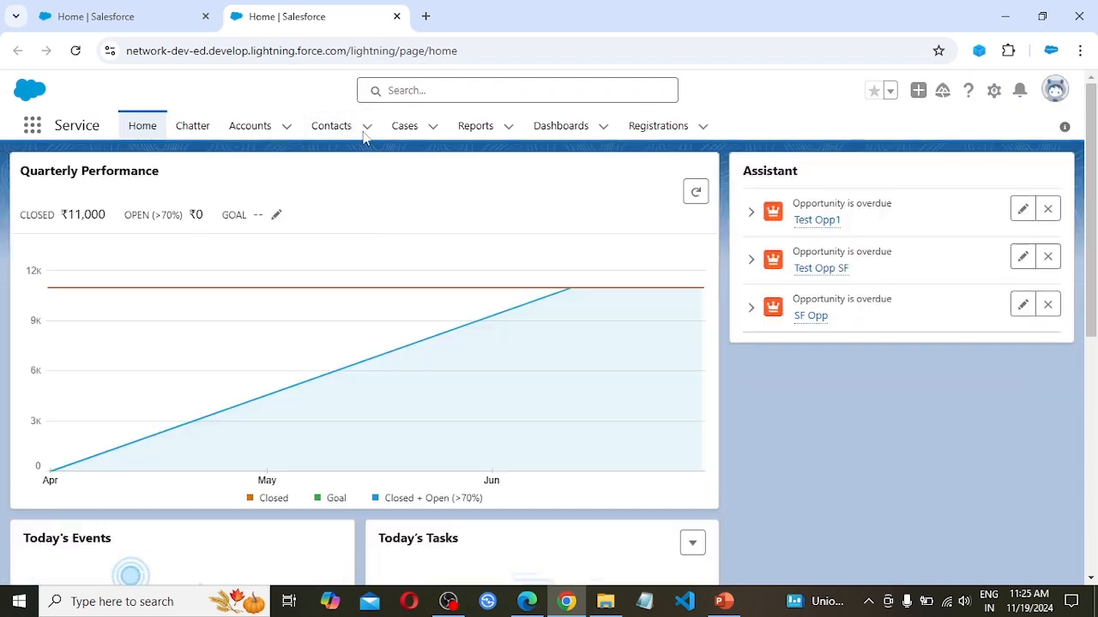
pyautogui.click(417, 130)
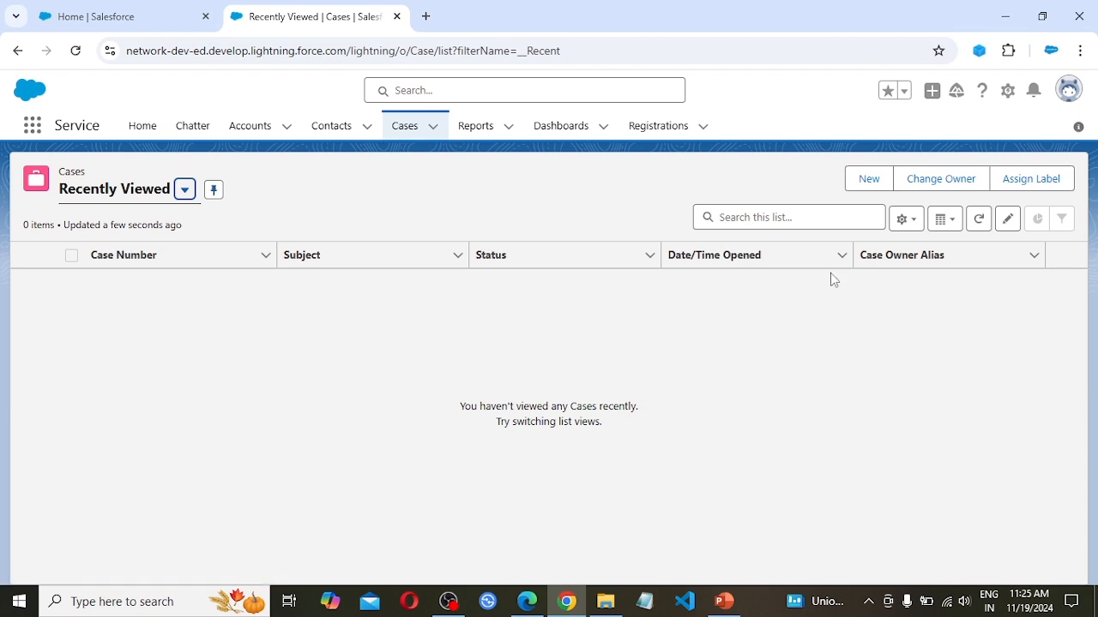
pyautogui.click(868, 182)
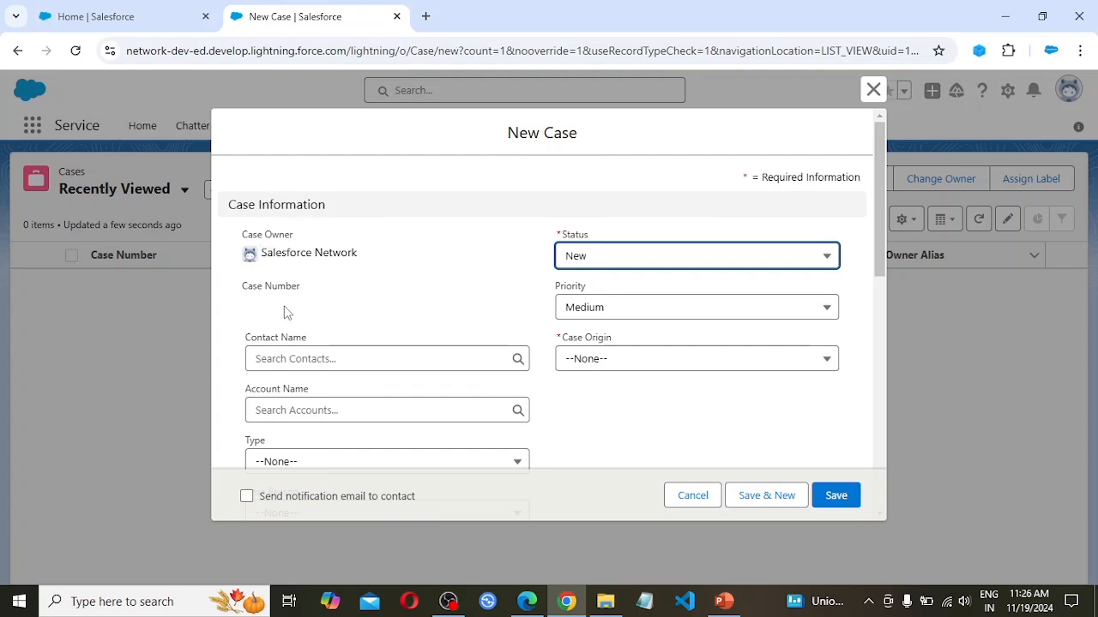
# Examine the available Type and Case Reason options in the new case form.
pyautogui.scroll(-2, 323, 331)
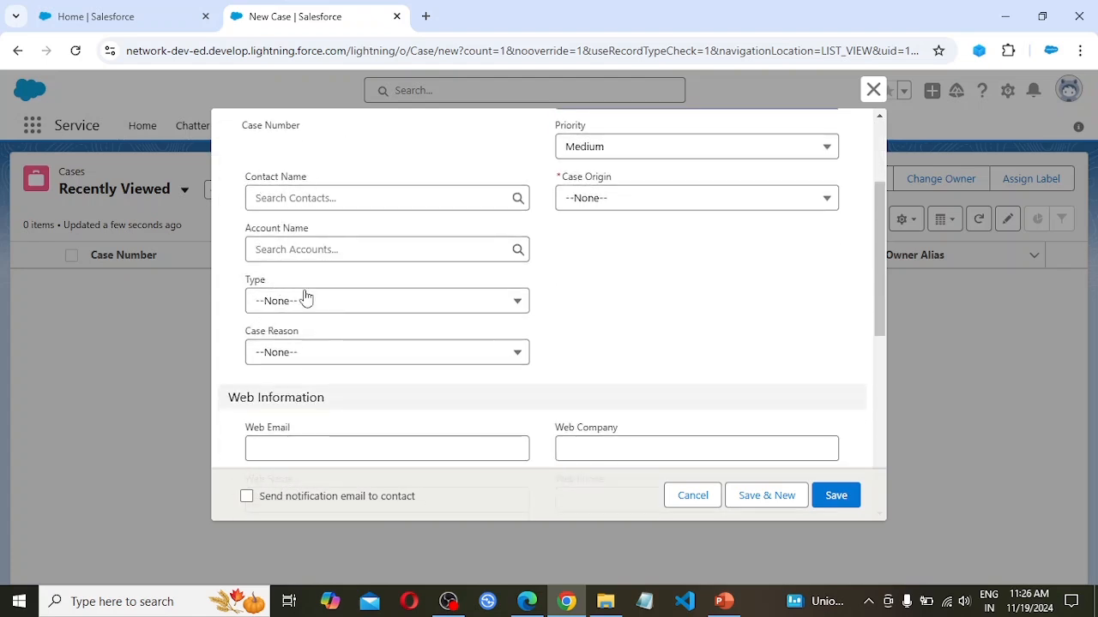
pyautogui.click(342, 303)
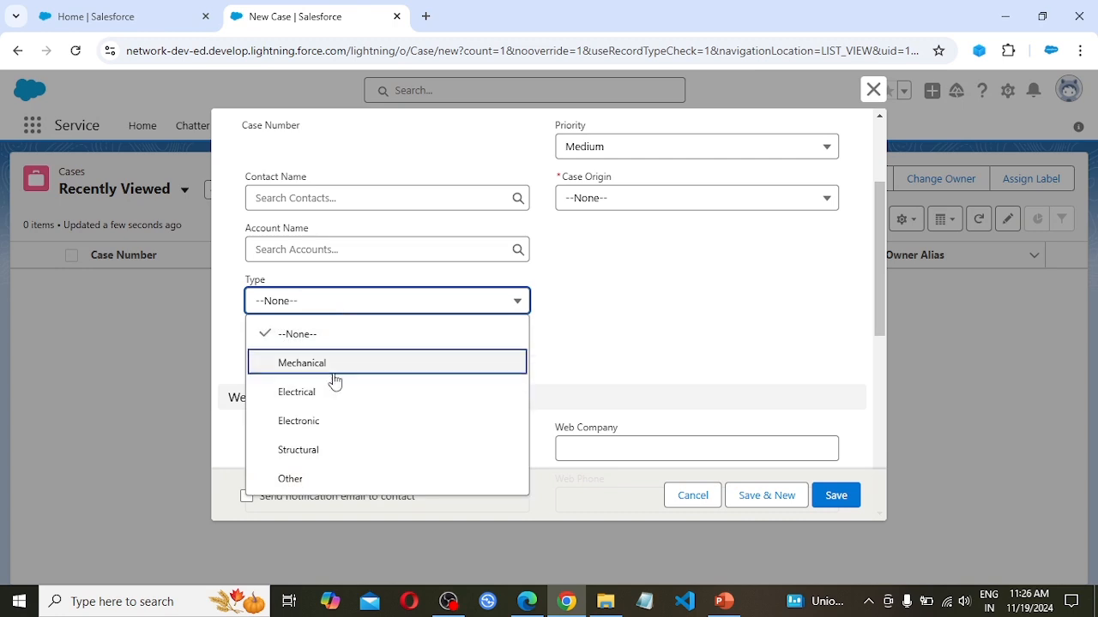
pyautogui.click(236, 314)
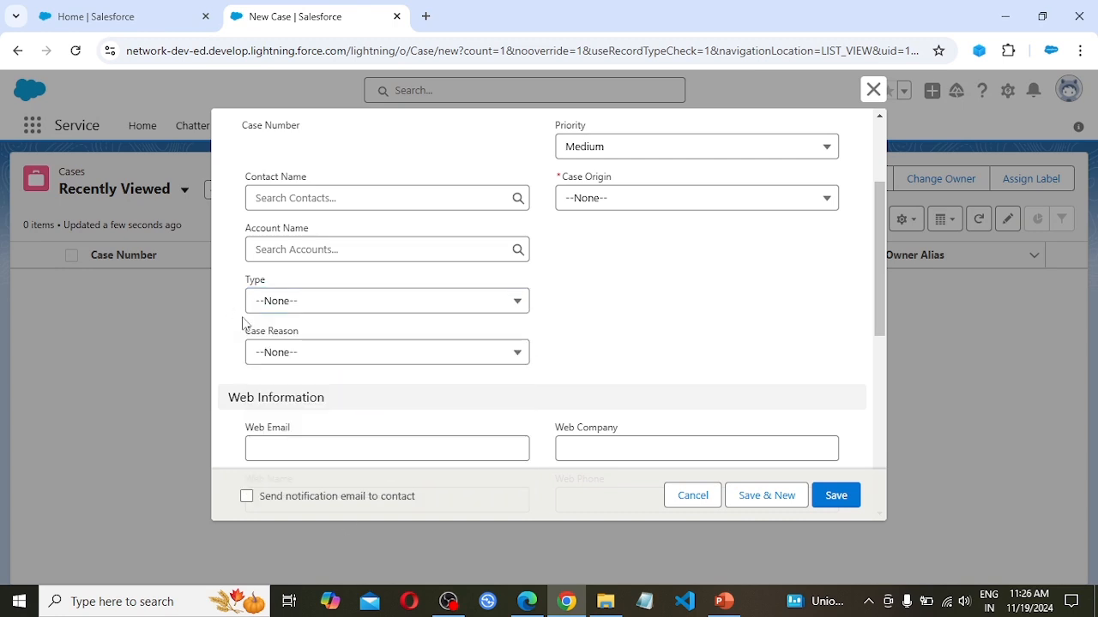
pyautogui.click(292, 353)
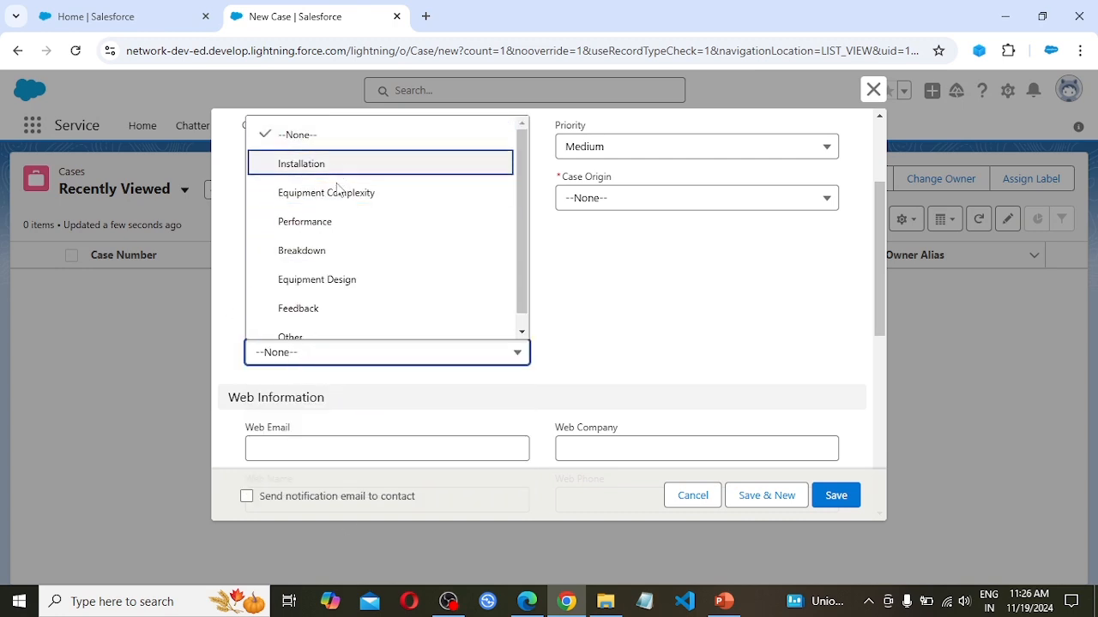
pyautogui.click(230, 312)
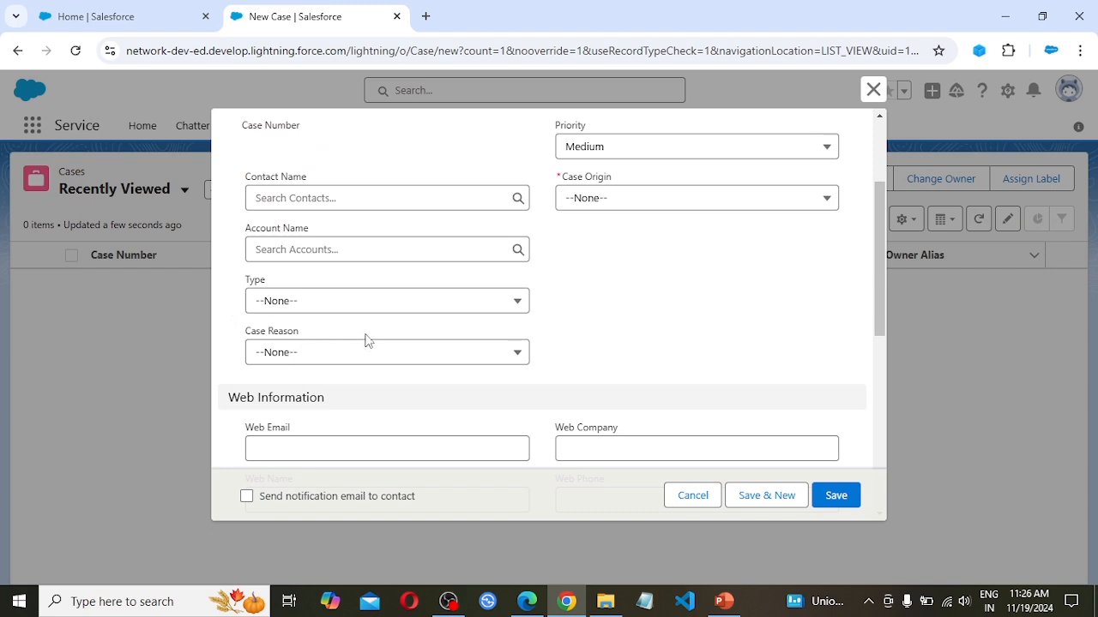
pyautogui.scroll(3, 726, 305)
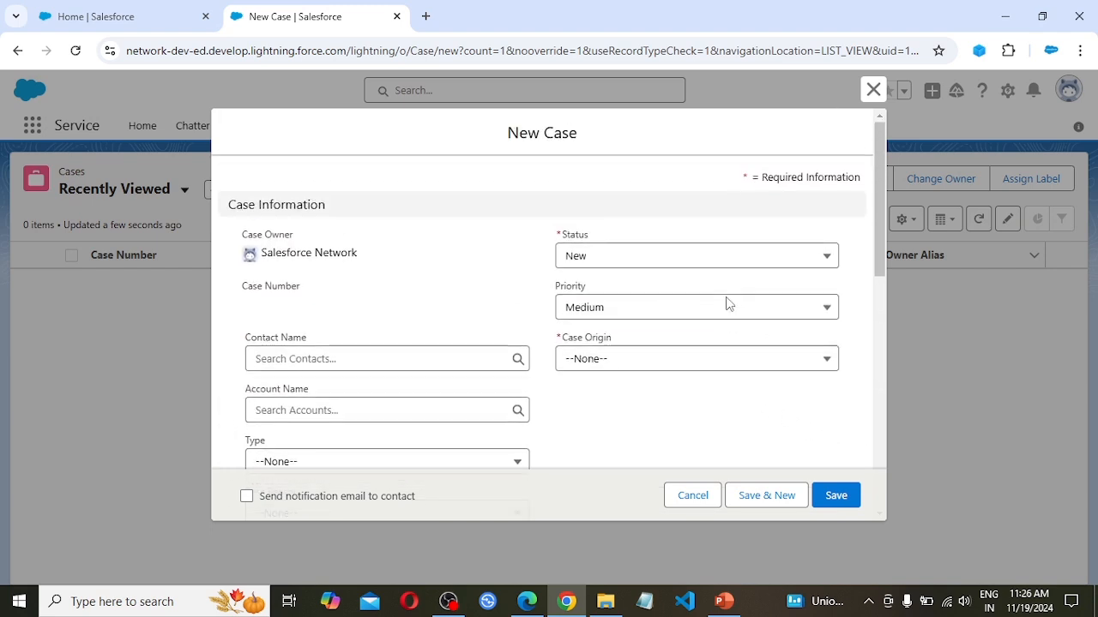
# Examine the available Status, Priority and Case Origin options in the new case form.
pyautogui.click(599, 258)
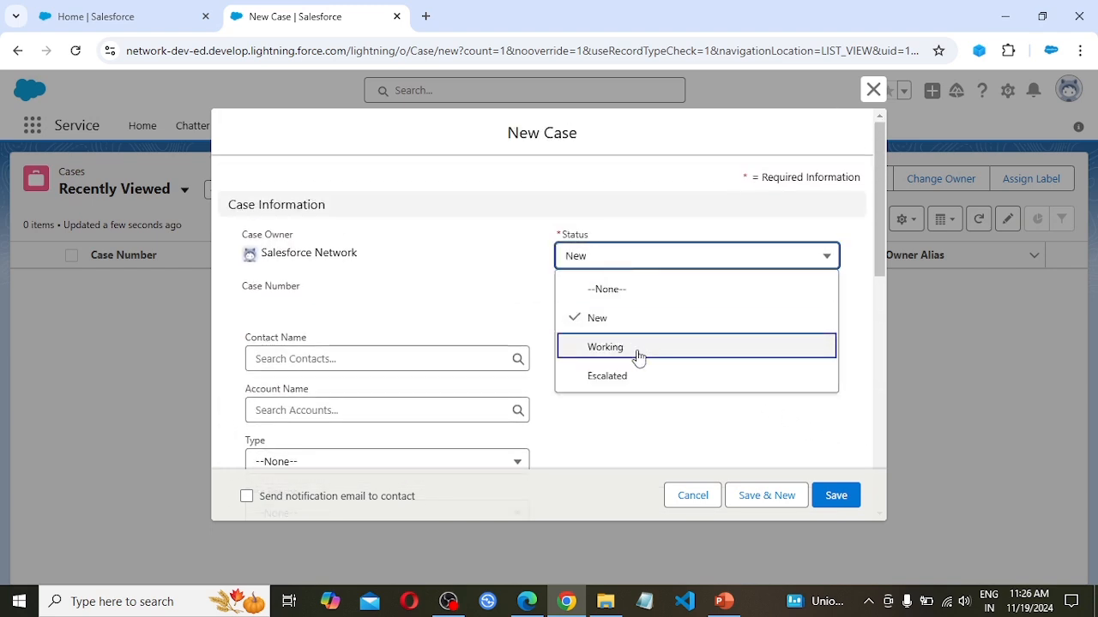
pyautogui.click(494, 266)
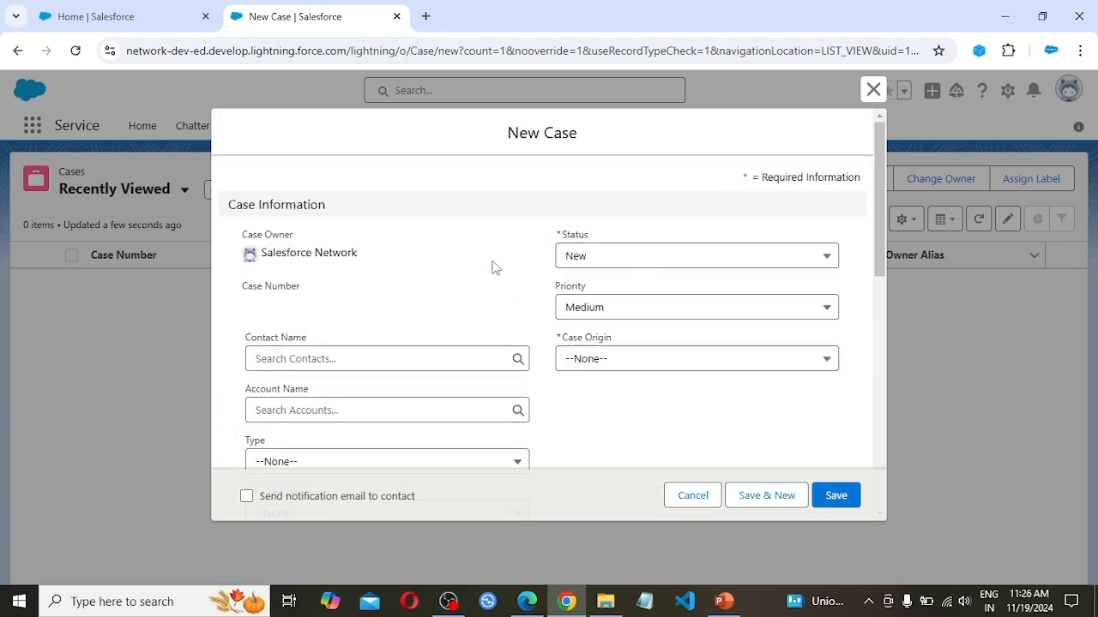
pyautogui.click(600, 316)
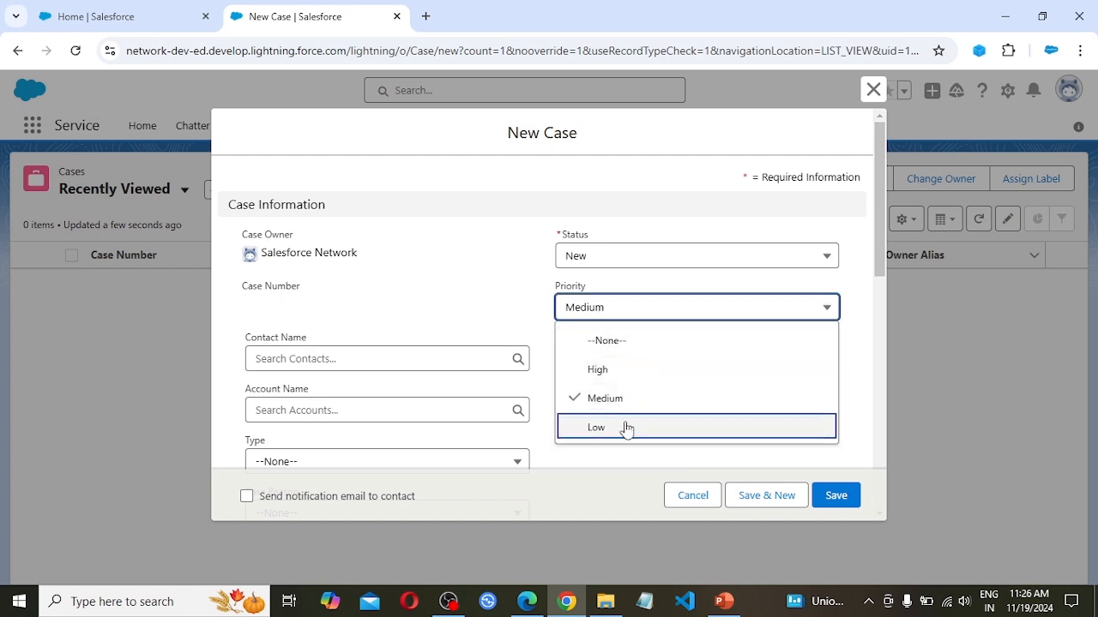
pyautogui.click(474, 287)
pyautogui.click(631, 361)
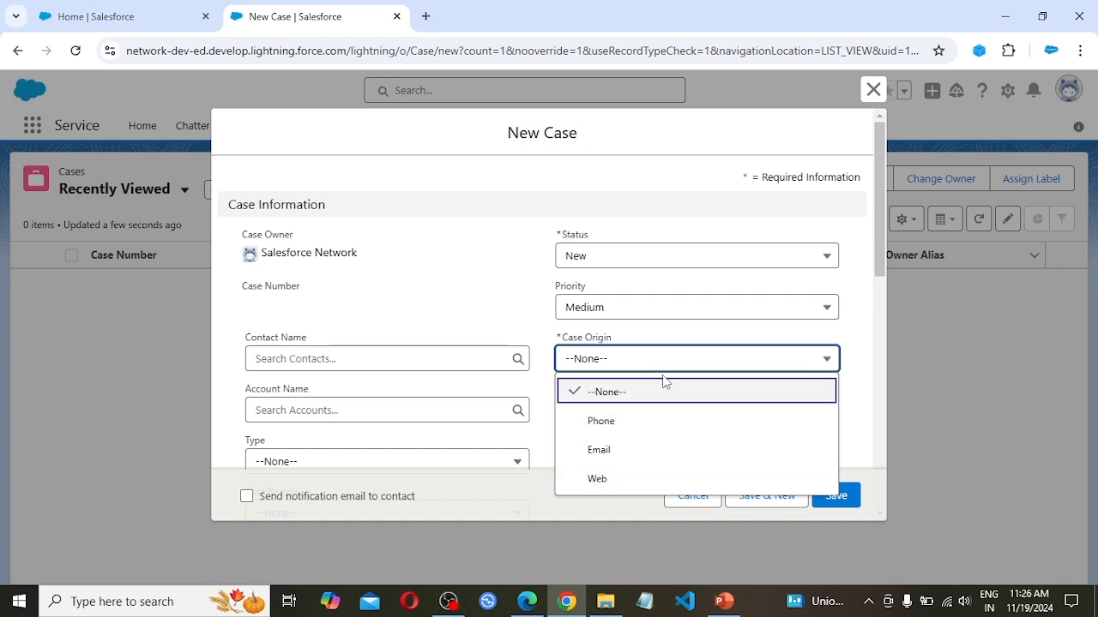
pyautogui.click(494, 286)
# Review the form's Web, Additional and Description Information fields and close the form without creating a case.
pyautogui.scroll(-2, 503, 302)
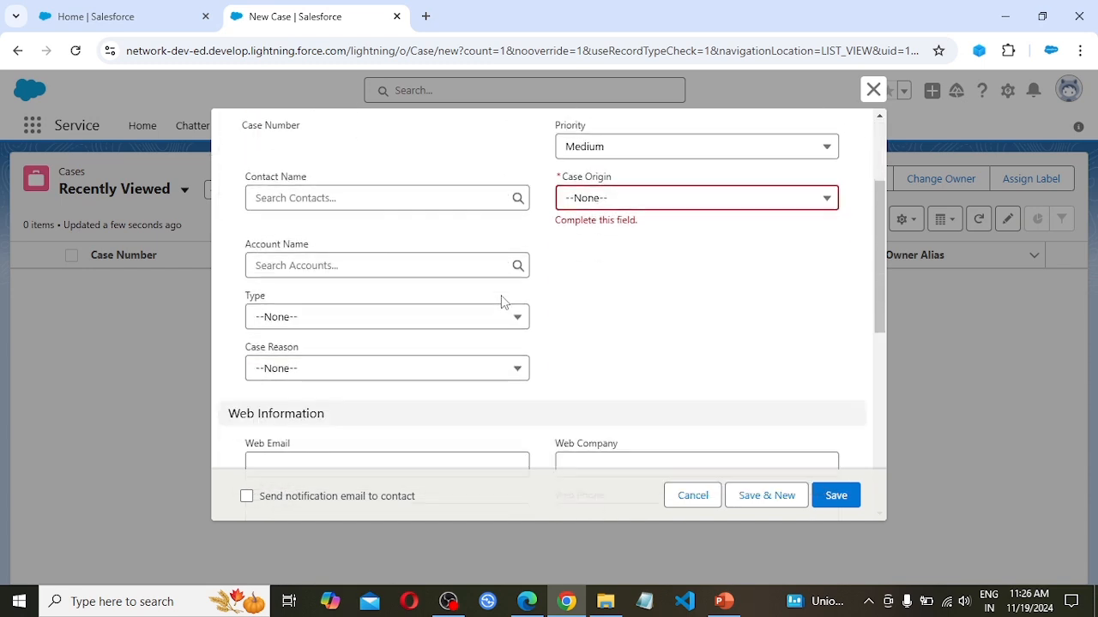
pyautogui.scroll(-2, 480, 314)
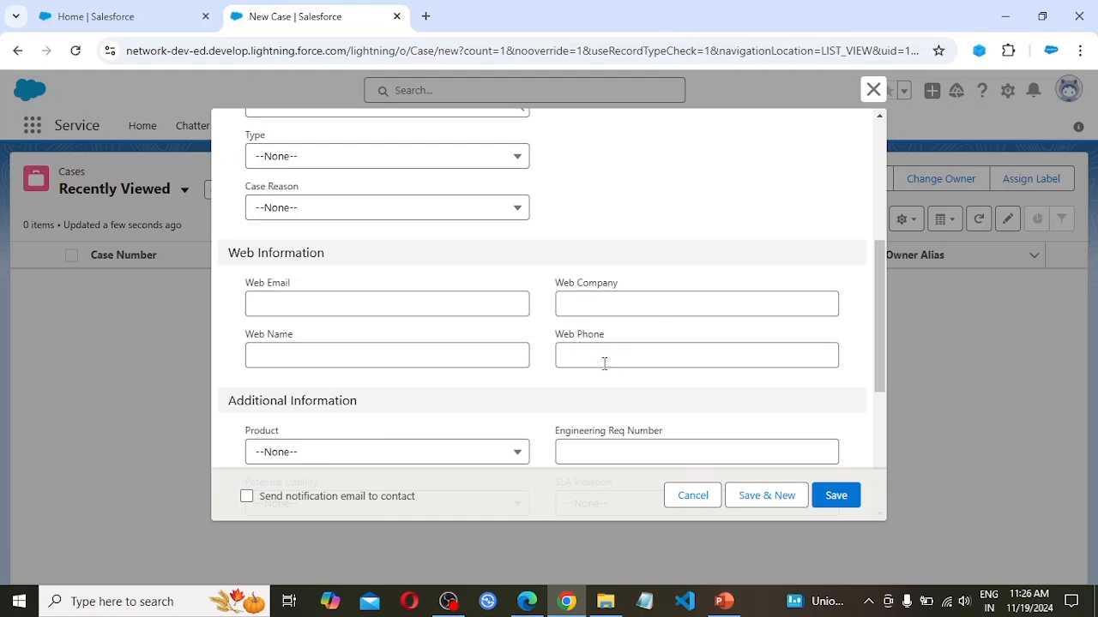
pyautogui.scroll(-1, 285, 390)
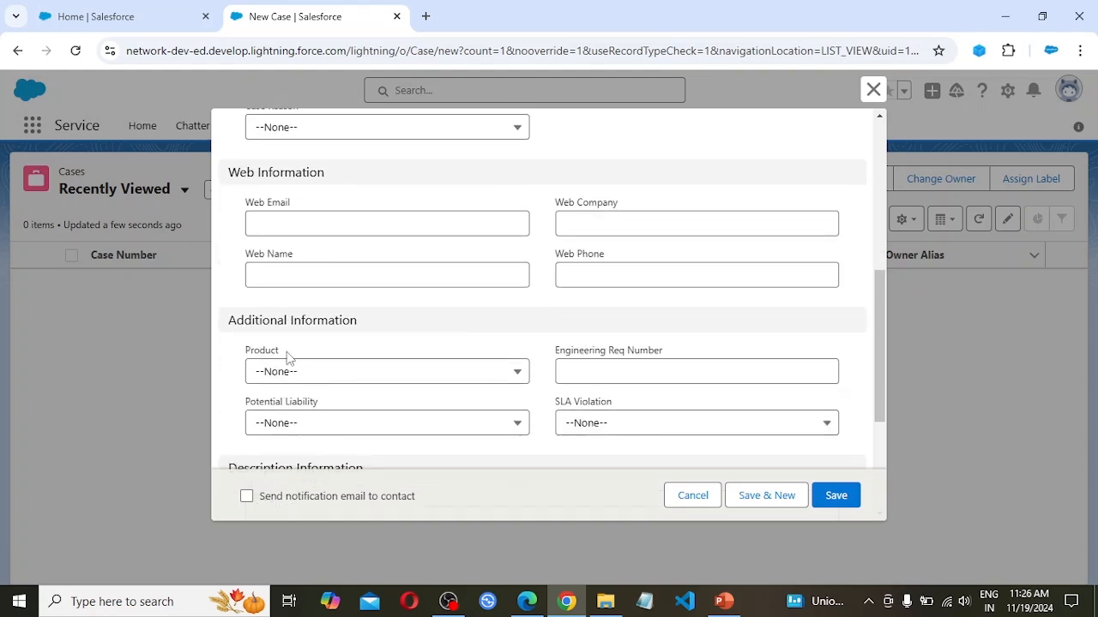
pyautogui.scroll(-1, 292, 365)
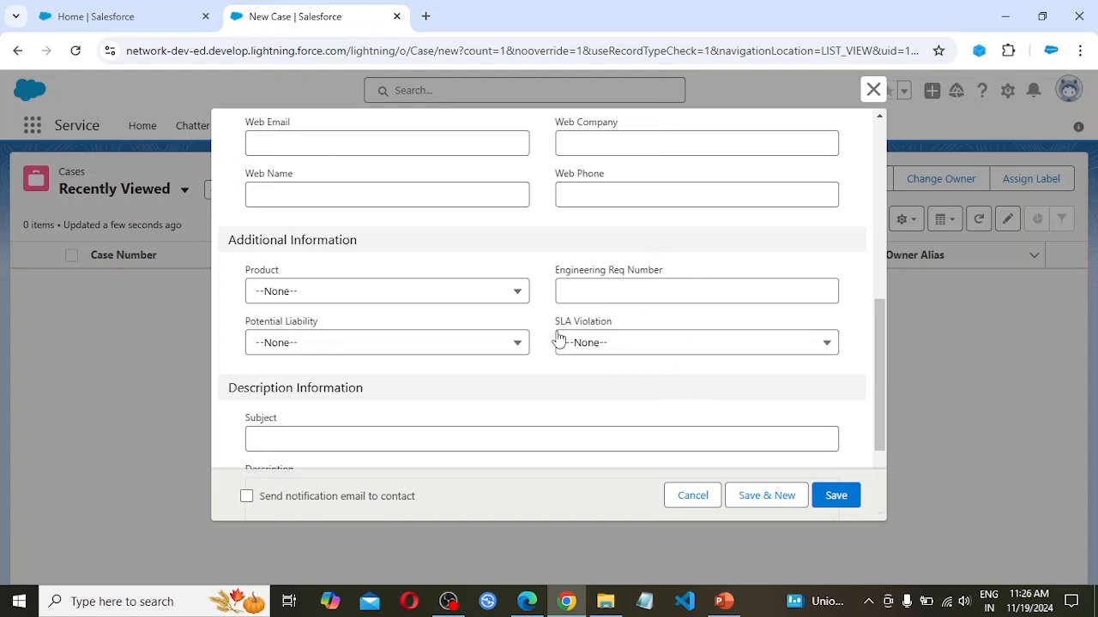
pyautogui.scroll(-2, 228, 366)
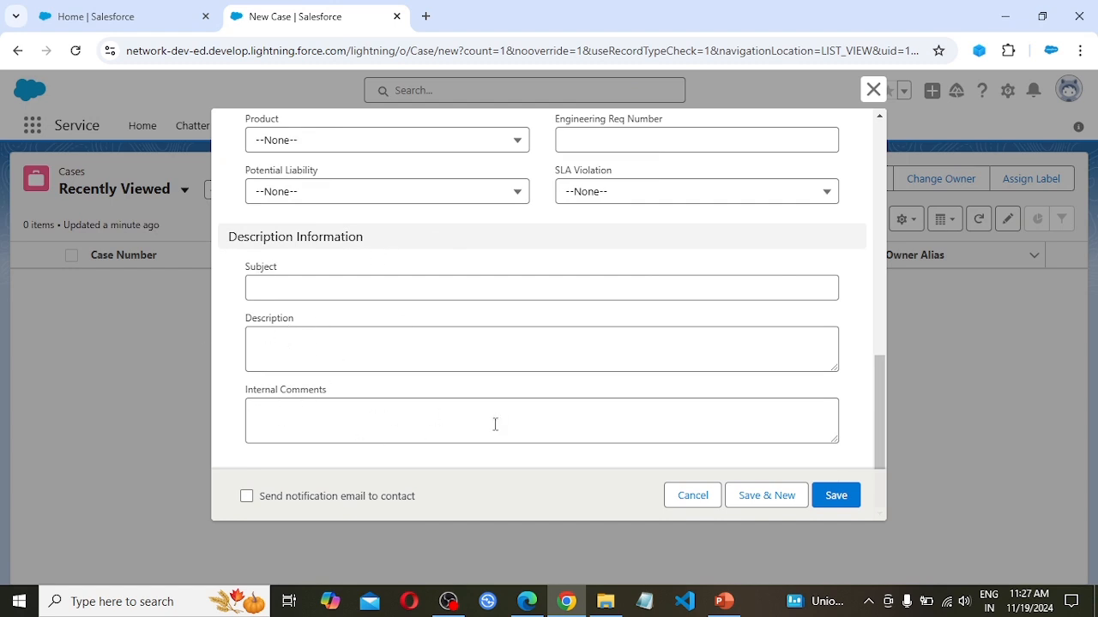
pyautogui.scroll(2, 519, 420)
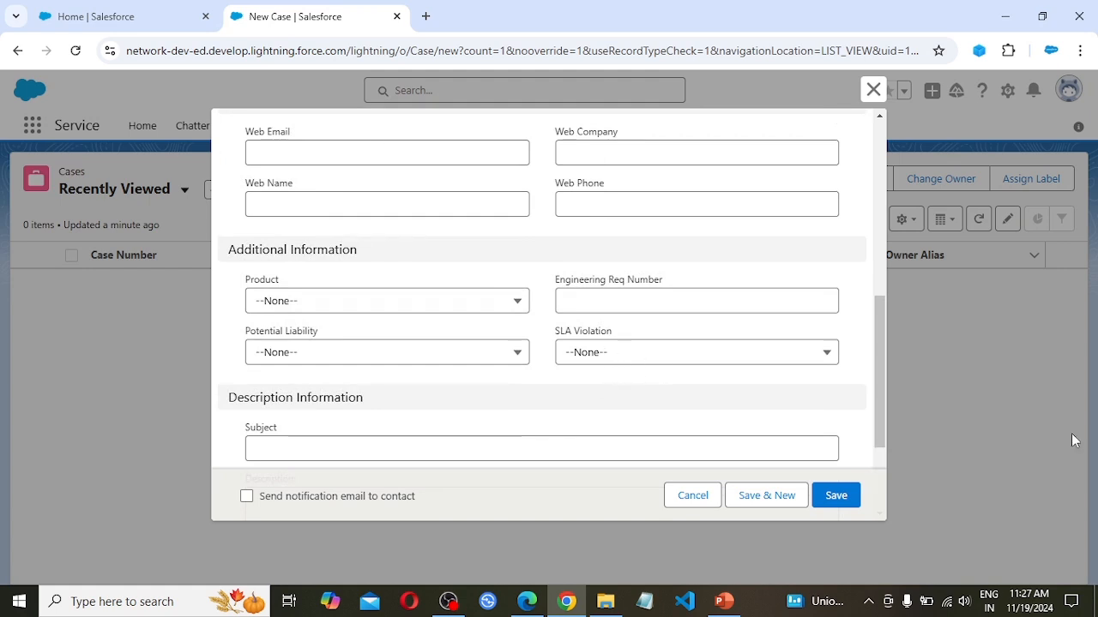
pyautogui.click(835, 496)
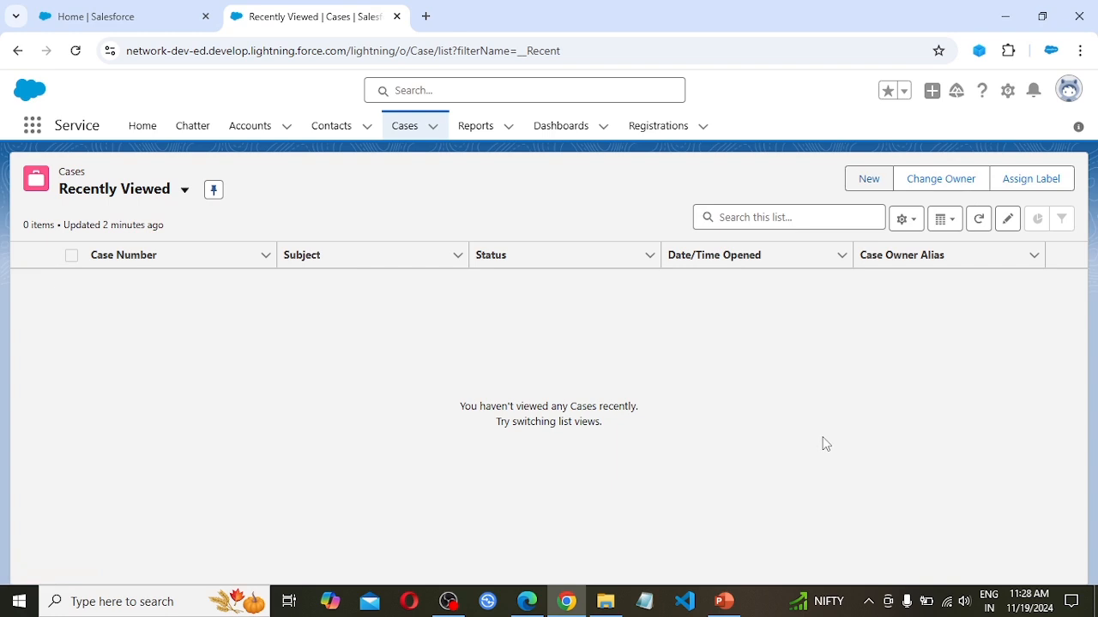
# Go to Setup, search for "Flows" and open the Process Automation Flows page in a new browser tab.
pyautogui.click(1007, 95)
pyautogui.click(931, 163)
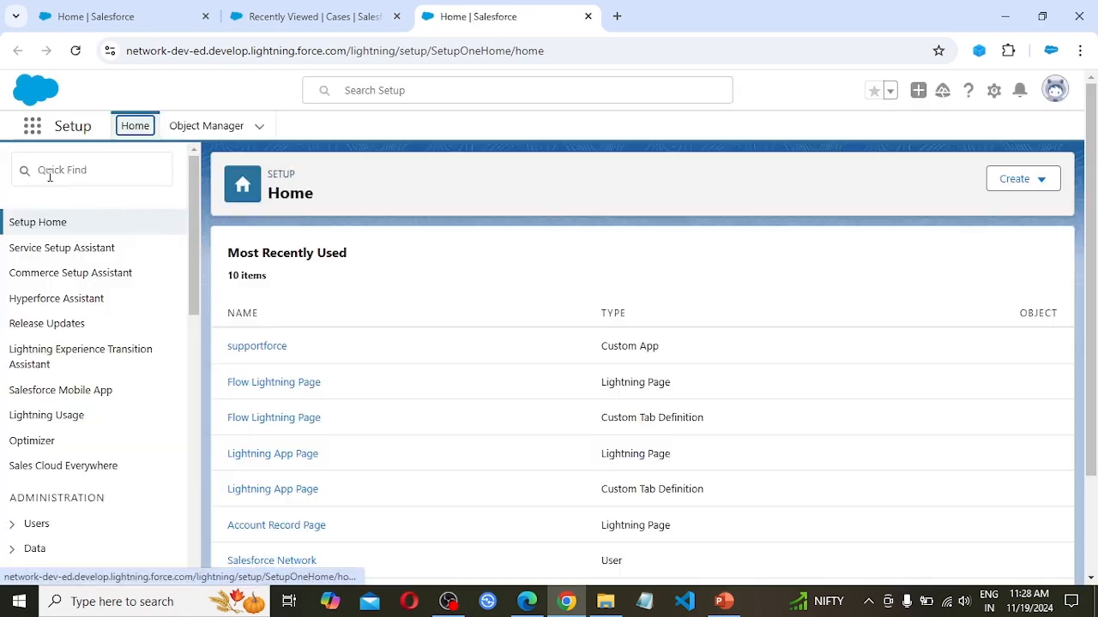
pyautogui.click(110, 173)
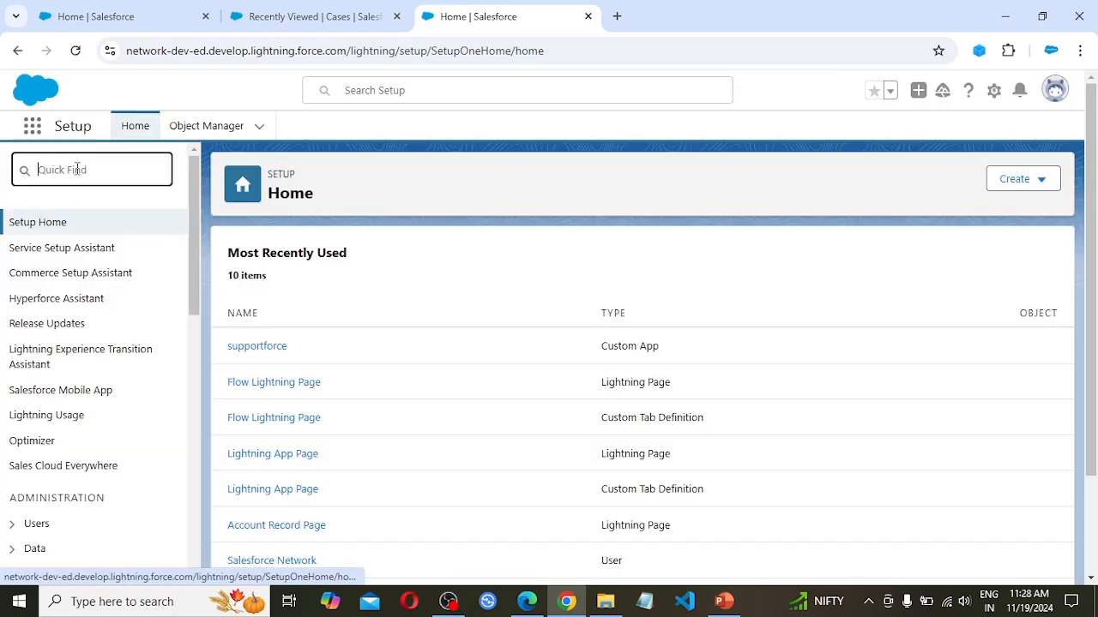
pyautogui.write('F')
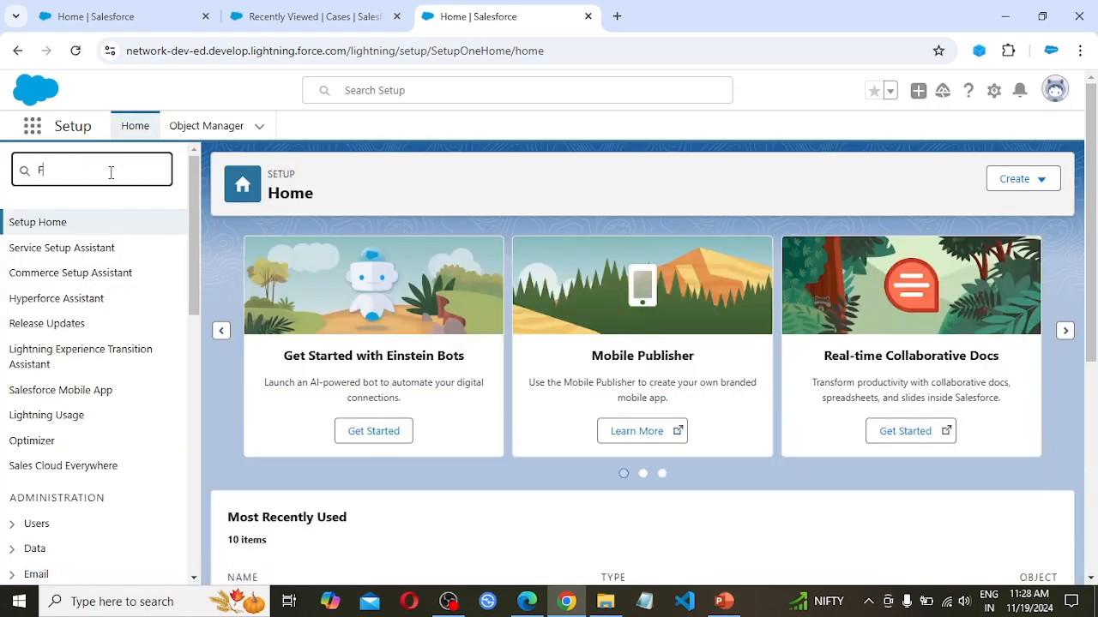
pyautogui.write('lows')
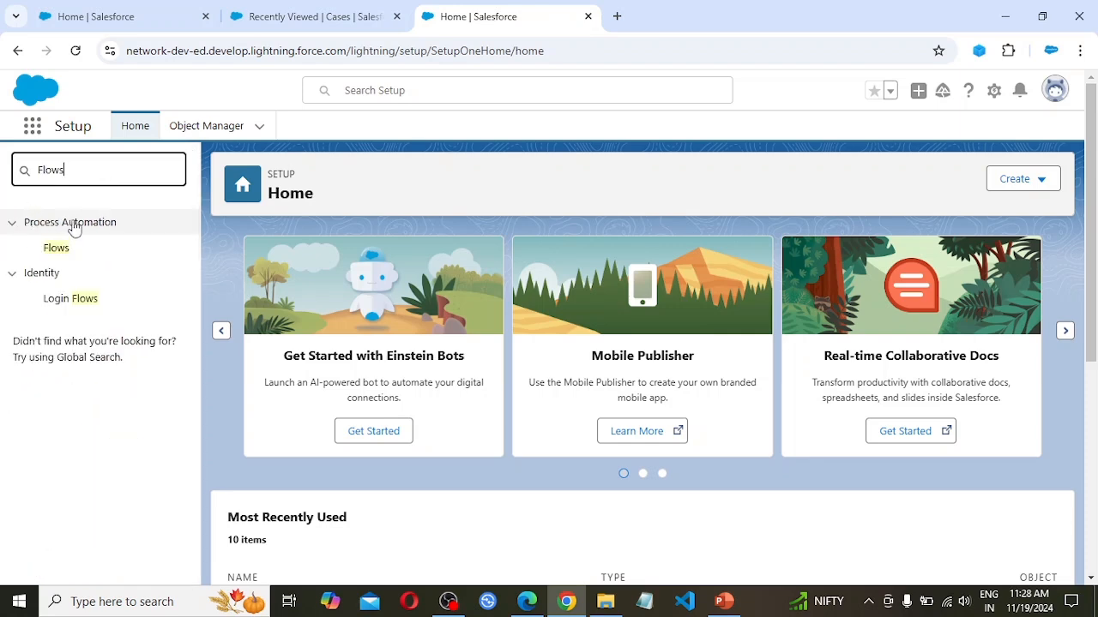
pyautogui.rightClick(48, 258)
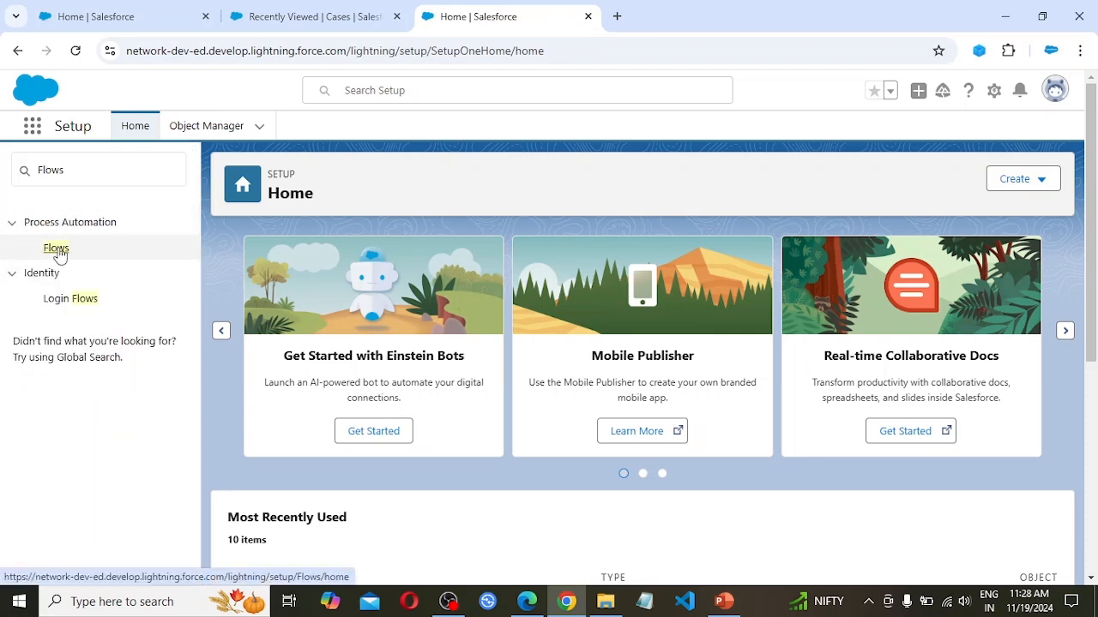
pyautogui.click(120, 266)
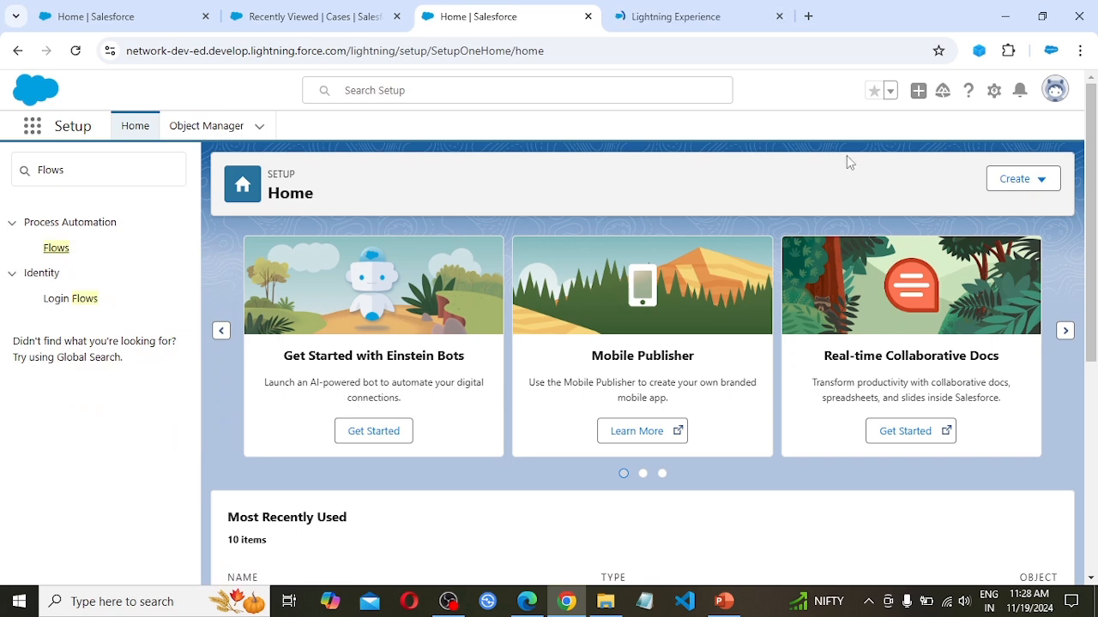
pyautogui.click(710, 16)
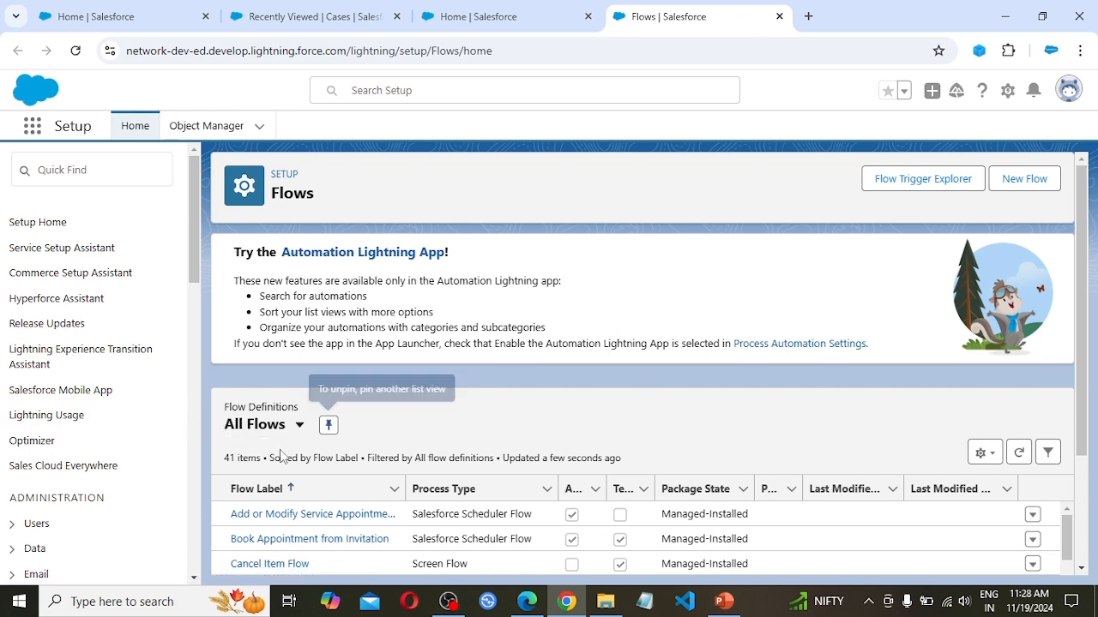
# Look through the existing flow definitions in the All Flows list.
pyautogui.scroll(-1, 490, 458)
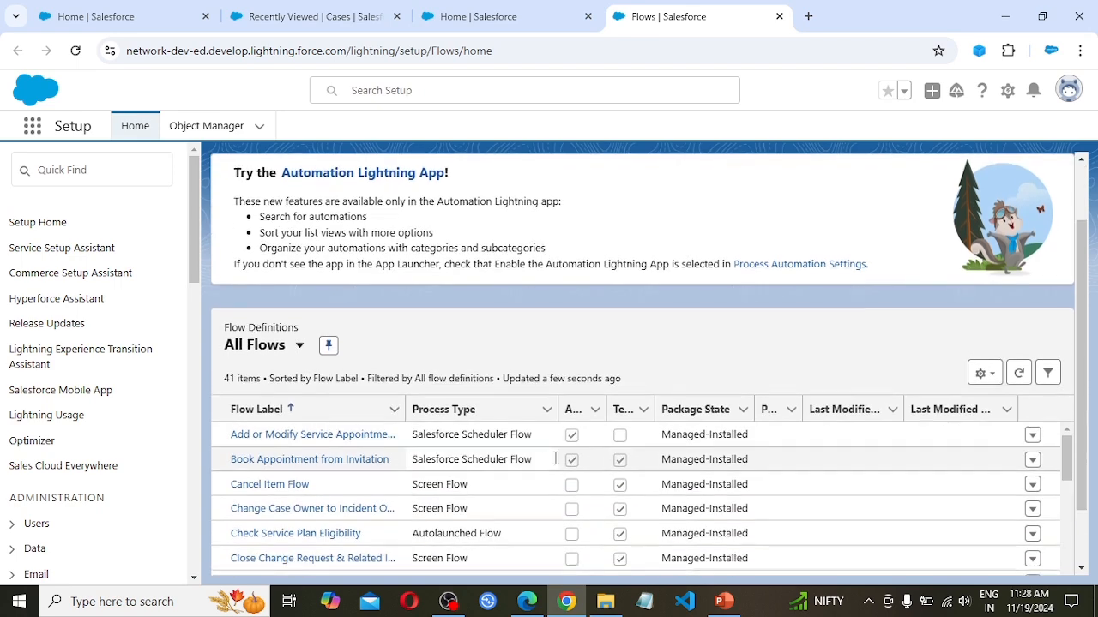
pyautogui.scroll(-3, 642, 461)
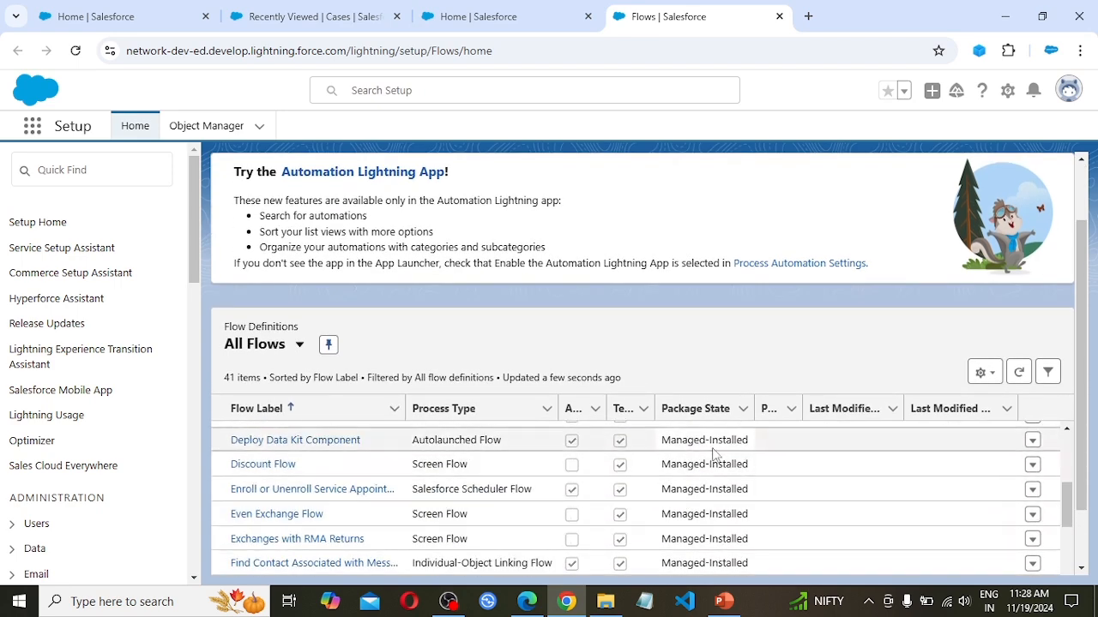
pyautogui.scroll(-1, 826, 343)
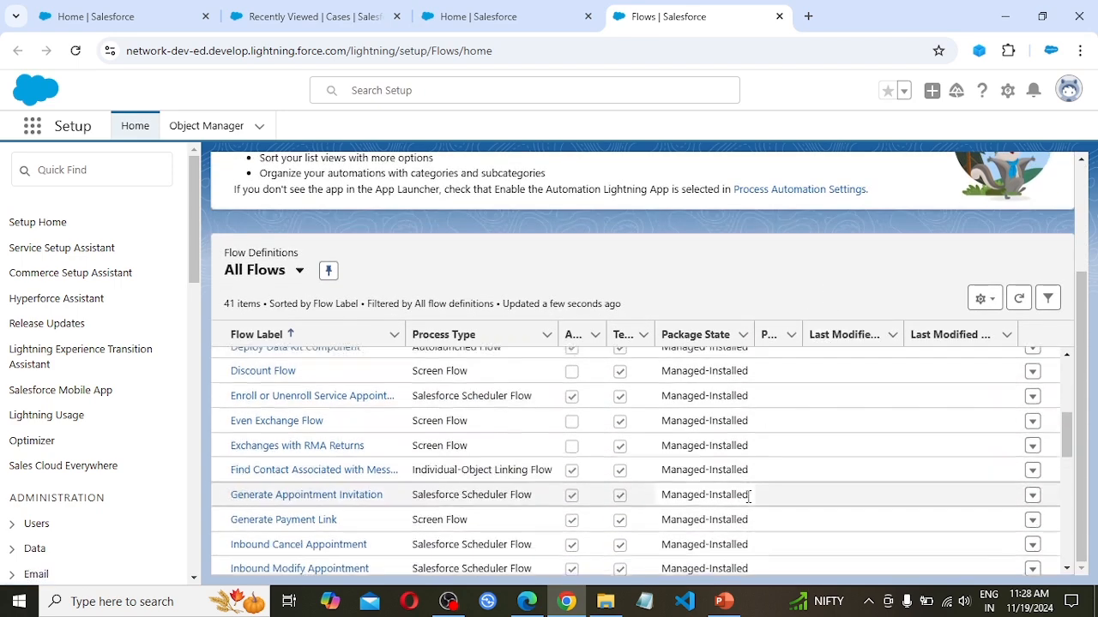
pyautogui.scroll(-3, 778, 502)
pyautogui.scroll(-3, 748, 511)
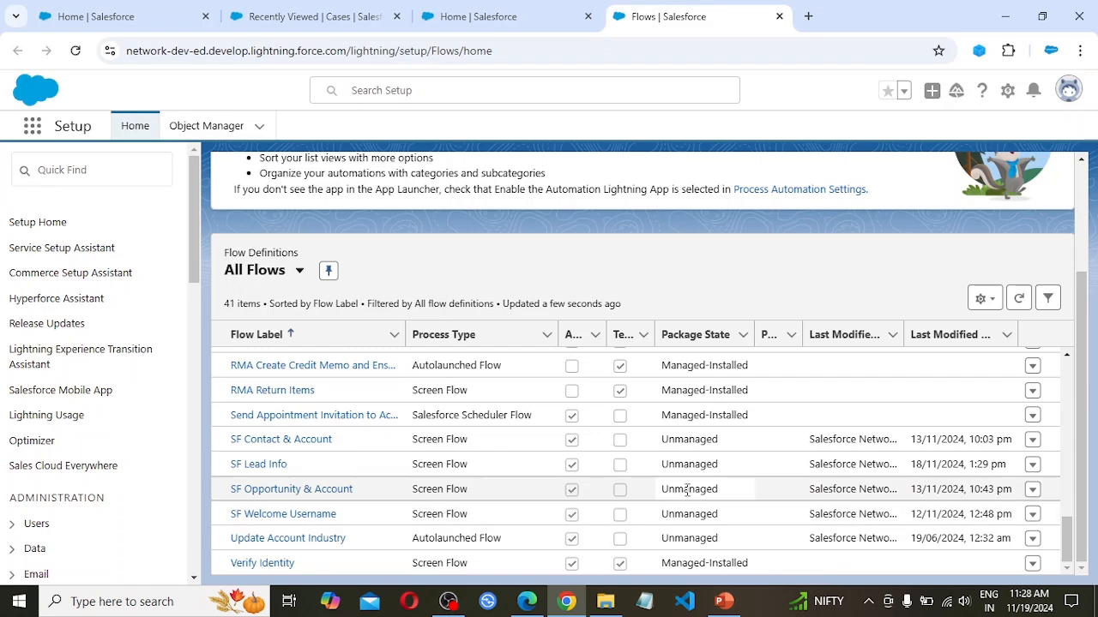
pyautogui.scroll(10, 688, 491)
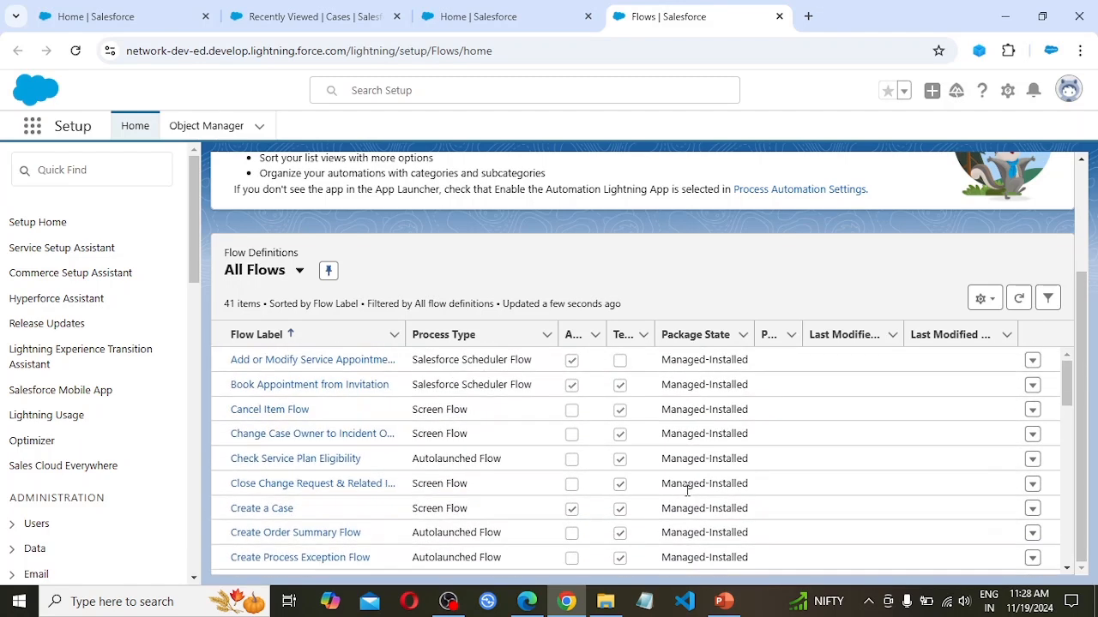
pyautogui.scroll(2, 858, 386)
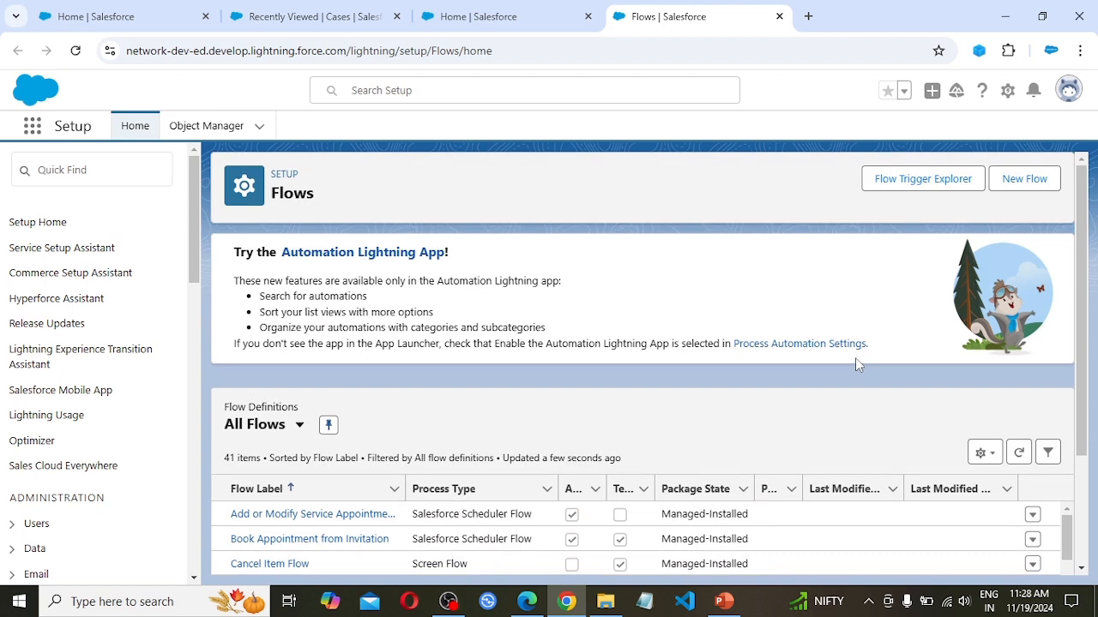
# Create a new Screen Flow from scratch and keep its canvas in Auto-Layout mode.
pyautogui.click(1023, 189)
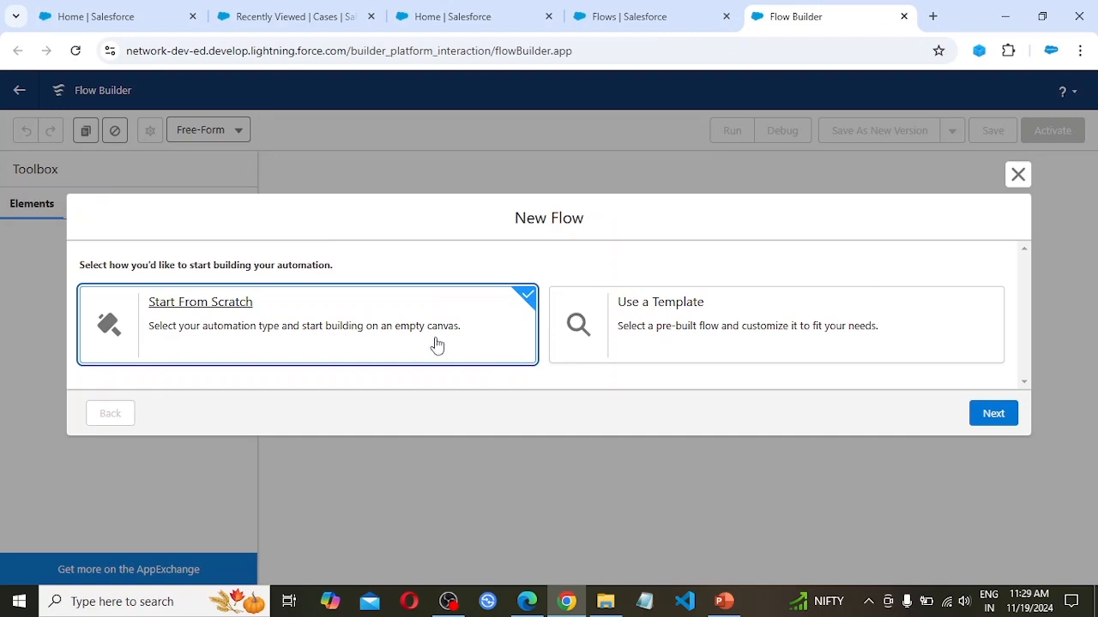
pyautogui.click(992, 415)
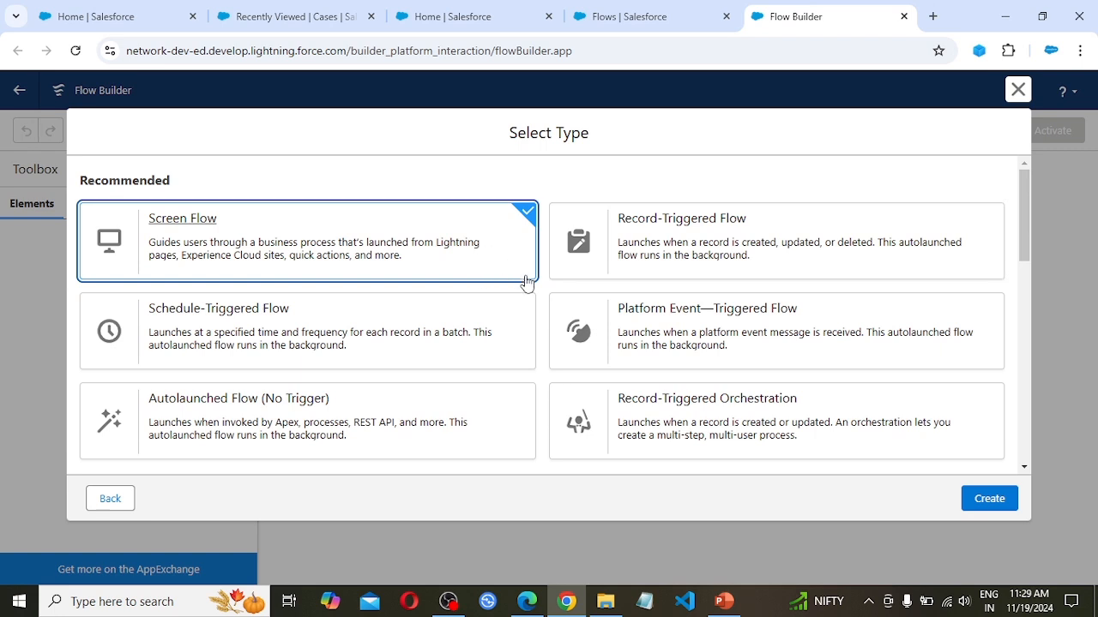
pyautogui.click(997, 499)
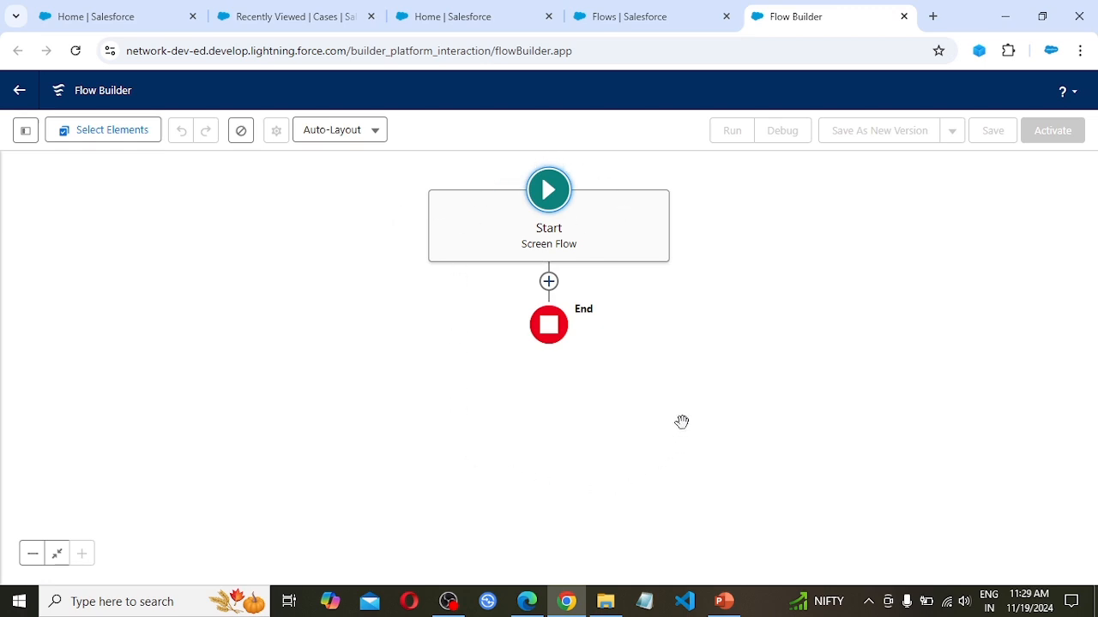
pyautogui.click(374, 132)
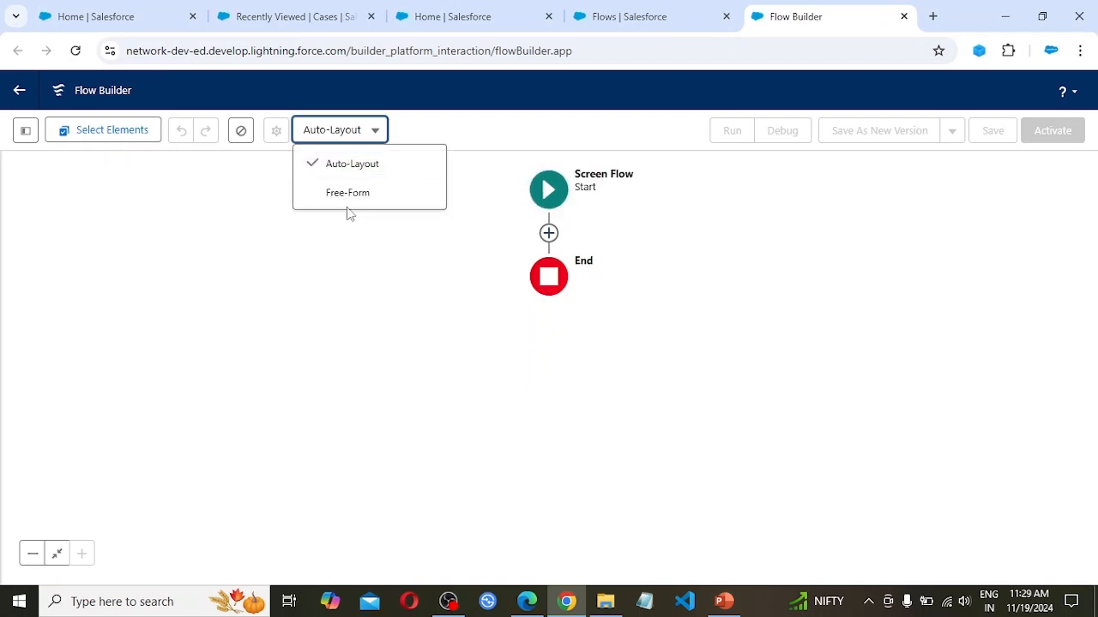
pyautogui.click(400, 167)
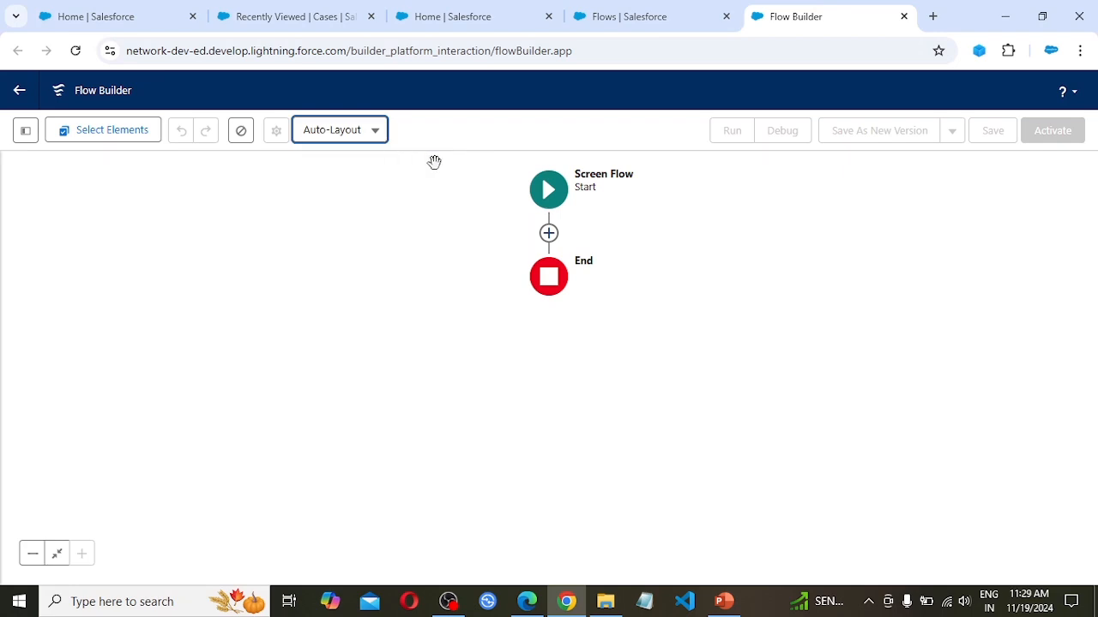
# Add a Screen element between Start and End and look through its available components and record variable fields.
pyautogui.click(548, 234)
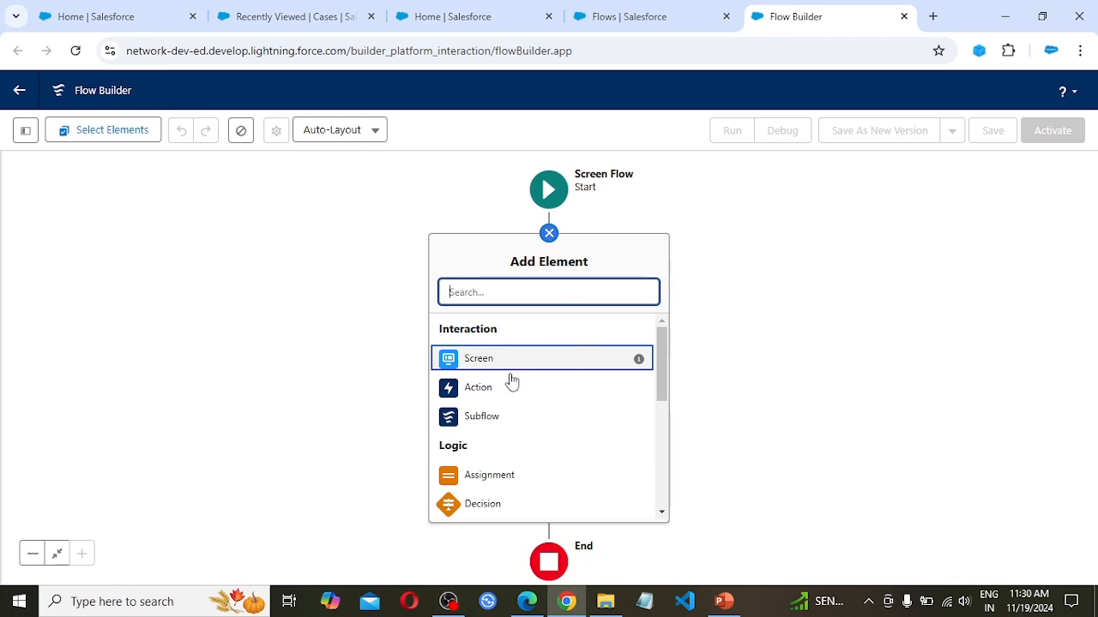
pyautogui.click(487, 360)
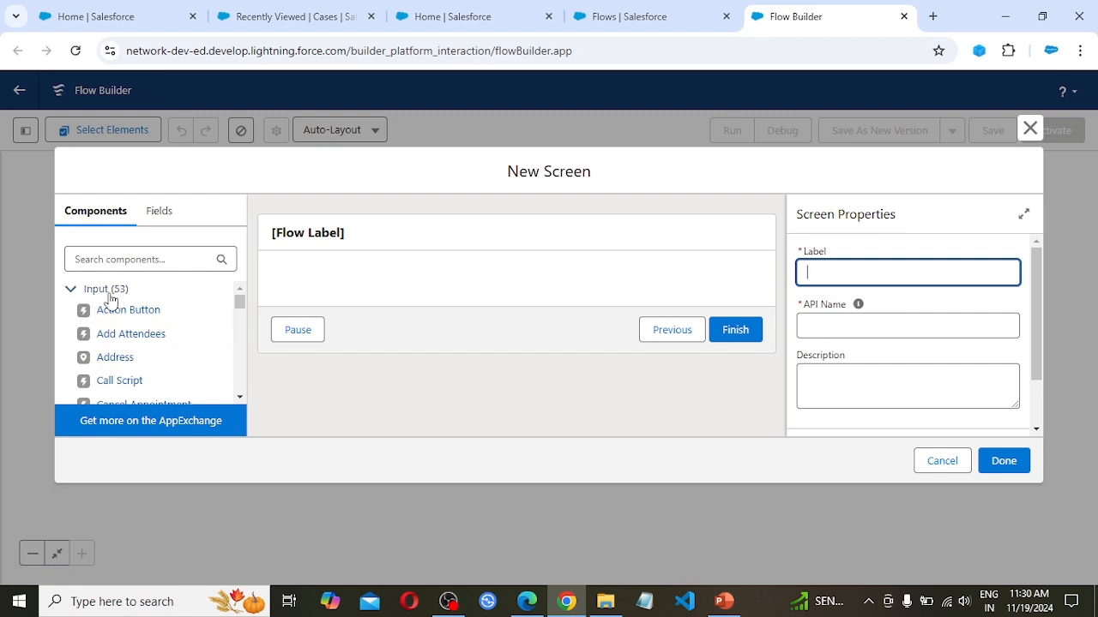
pyautogui.scroll(-10, 121, 310)
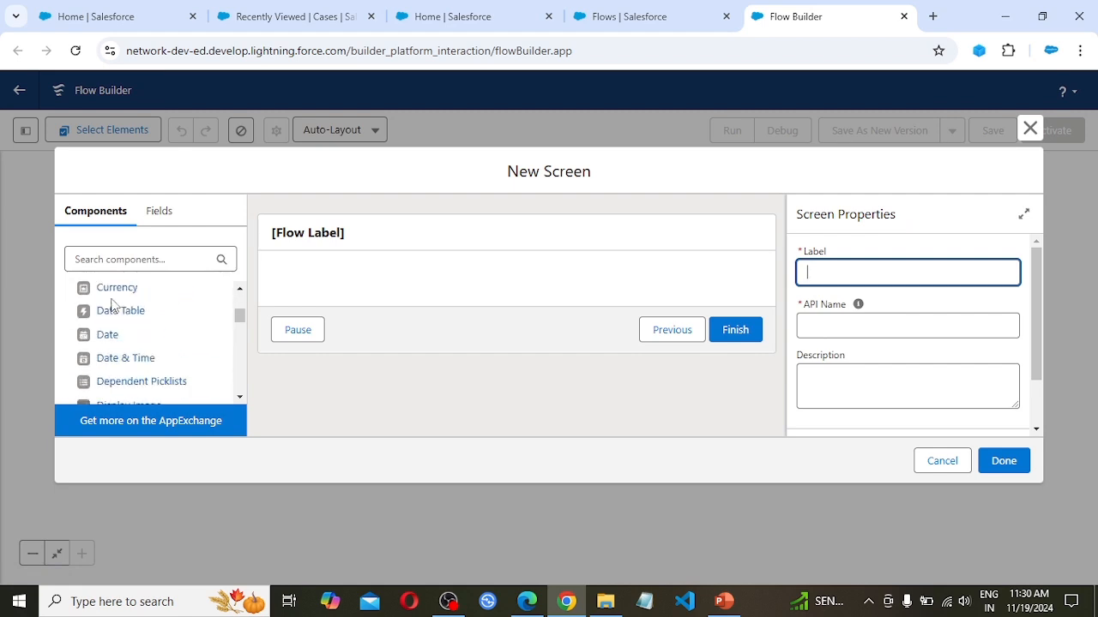
pyautogui.scroll(-5, 116, 317)
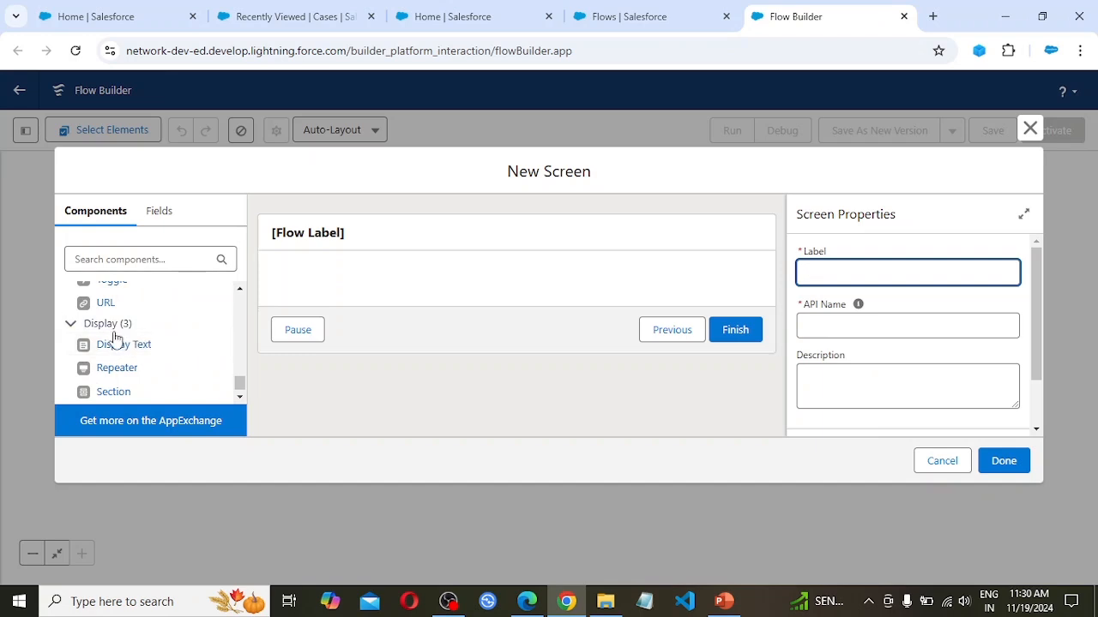
pyautogui.scroll(15, 152, 339)
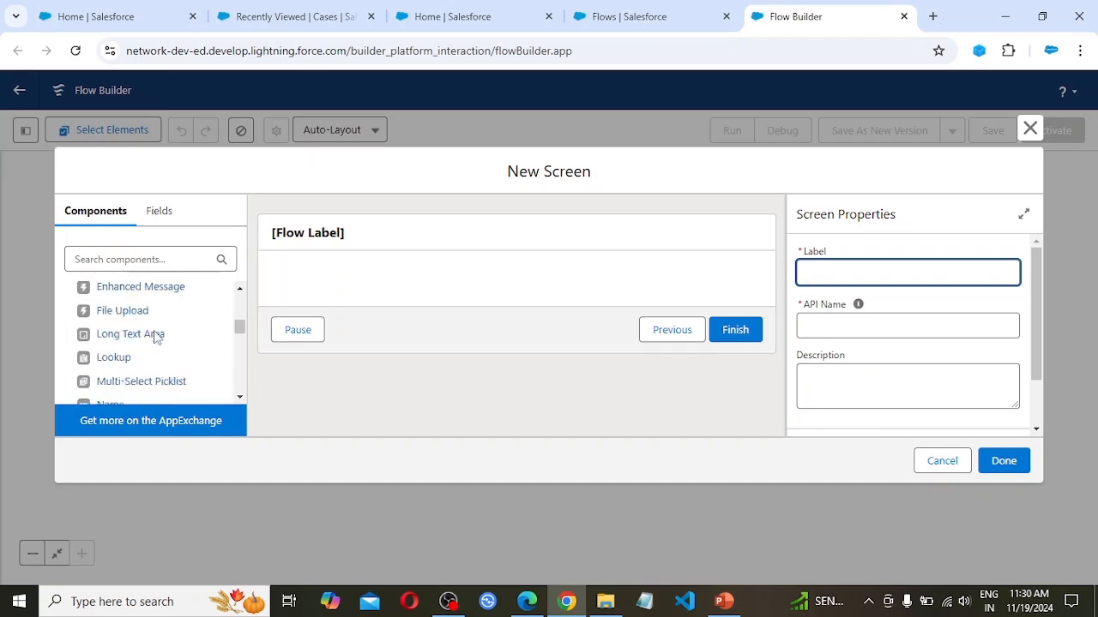
pyautogui.click(163, 215)
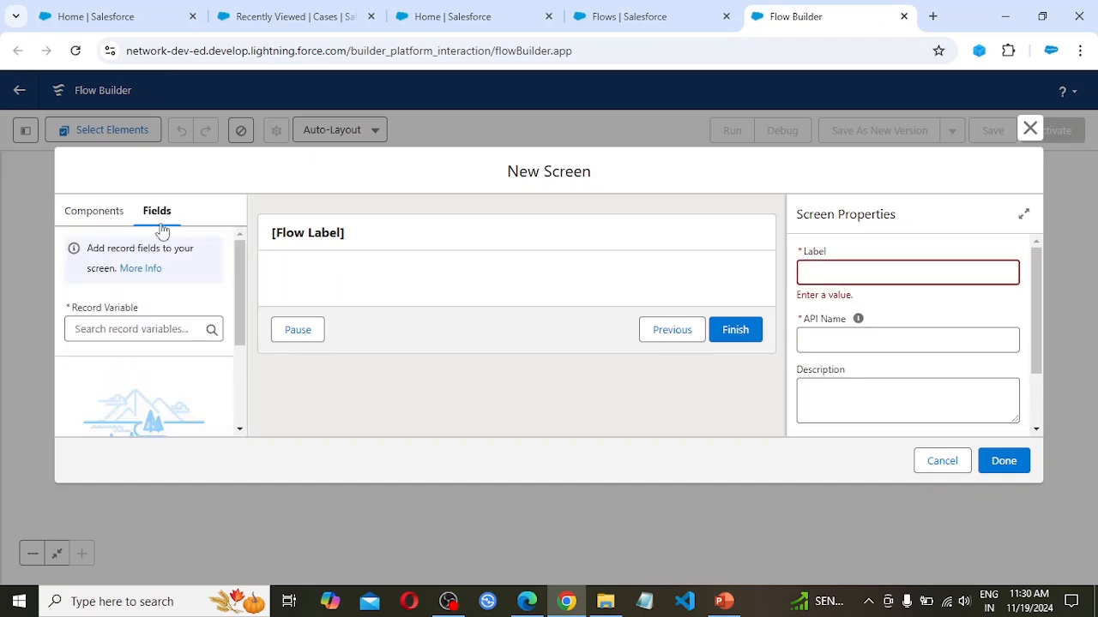
pyautogui.click(107, 333)
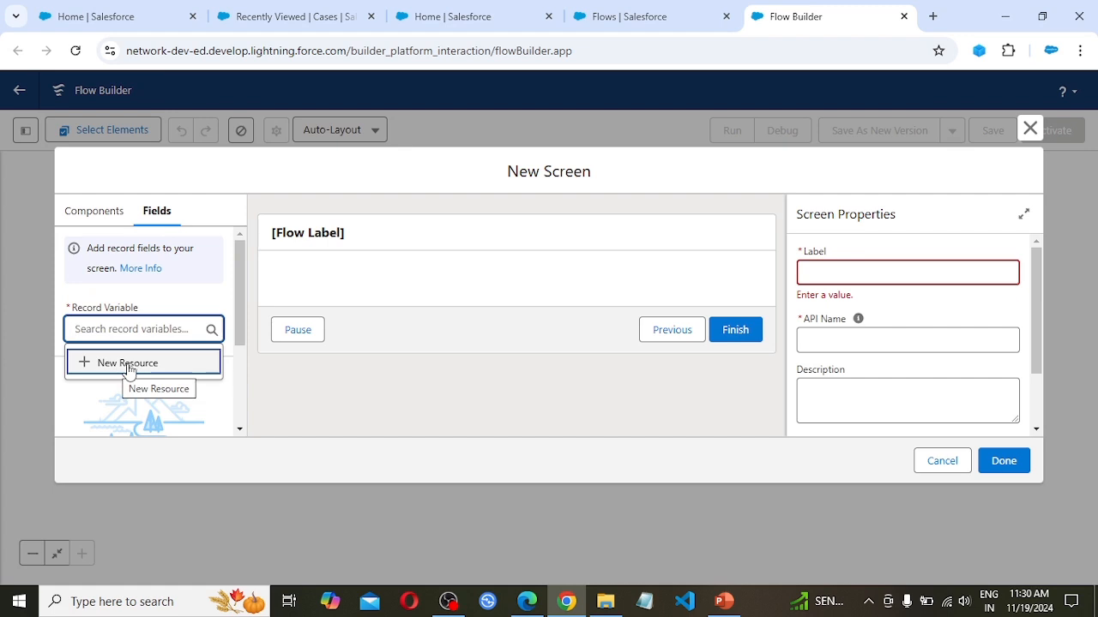
pyautogui.click(98, 213)
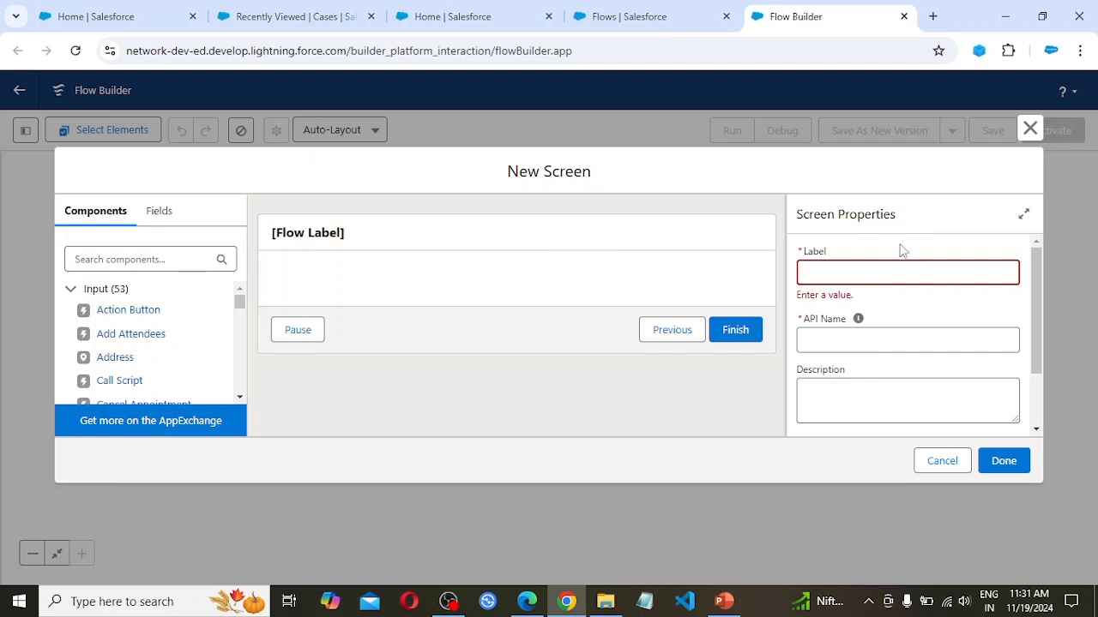
# Label the new screen "Capture Case Details".
pyautogui.click(858, 275)
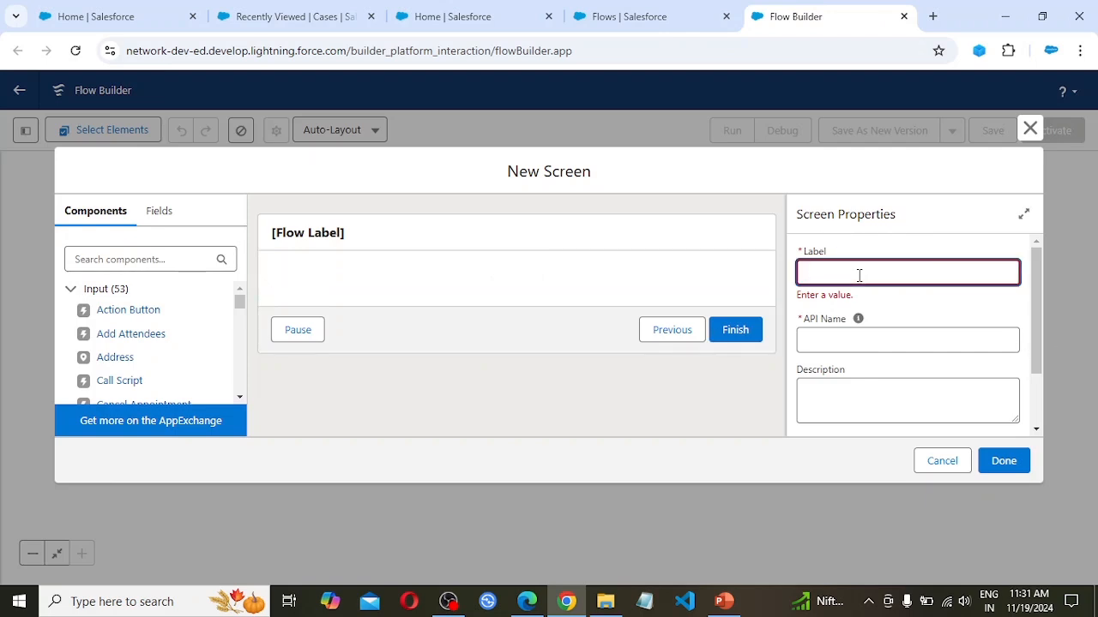
pyautogui.write('Capture Case Details')
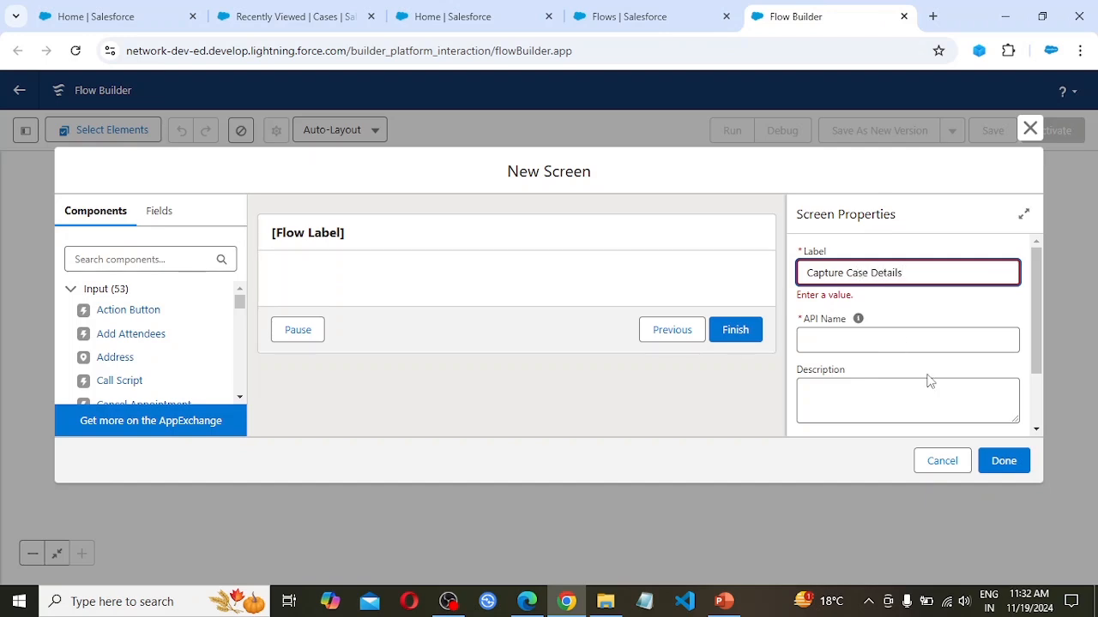
pyautogui.press('Tab')
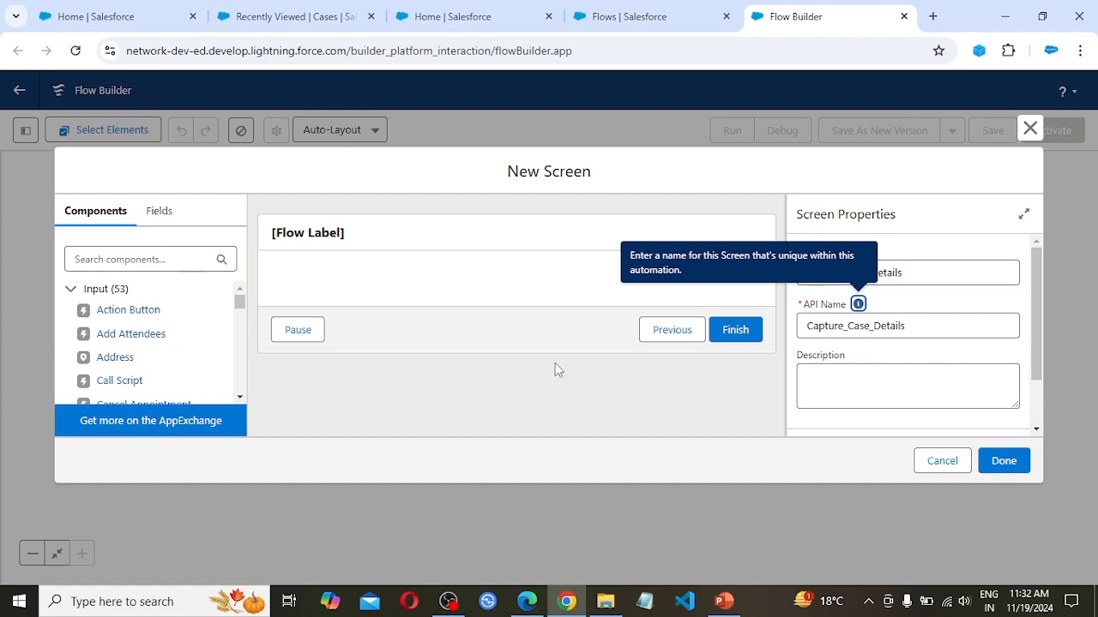
pyautogui.click(410, 284)
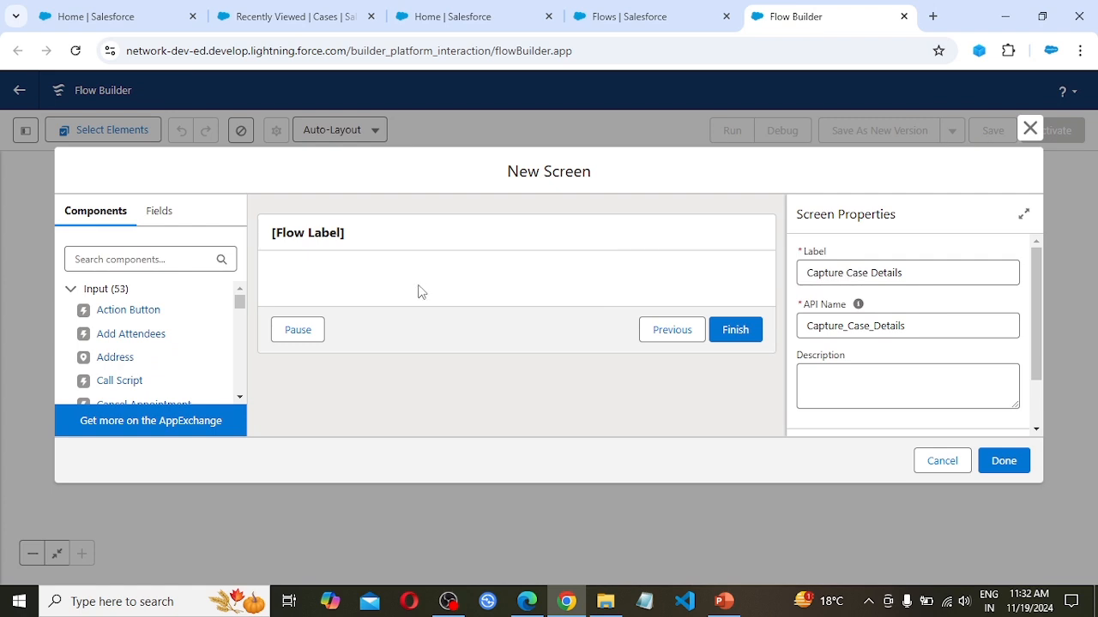
# Add a Text input component to the screen, label it "Case Subject" and make it required.
pyautogui.click(124, 259)
pyautogui.write('text')
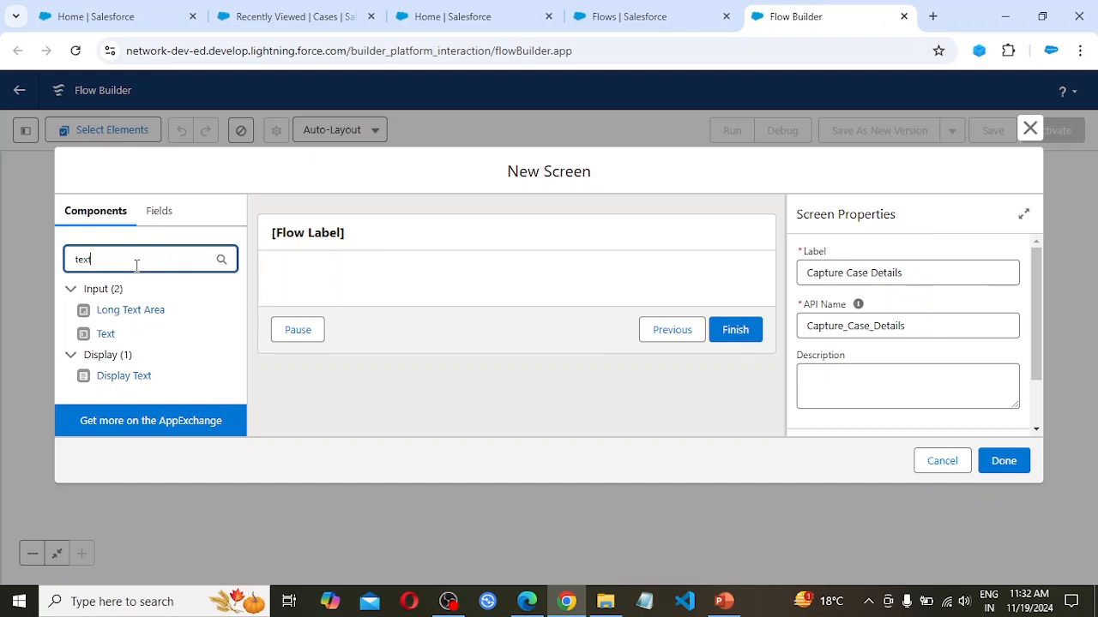
pyautogui.click(107, 340)
pyautogui.moveTo(107, 339); pyautogui.dragTo(363, 287)
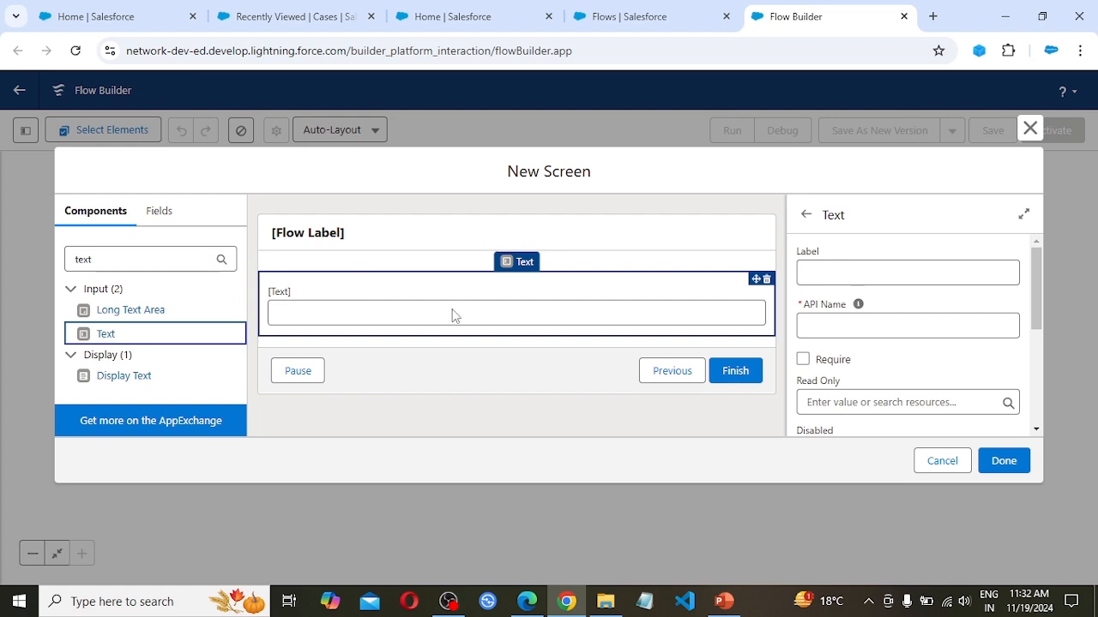
pyautogui.click(872, 274)
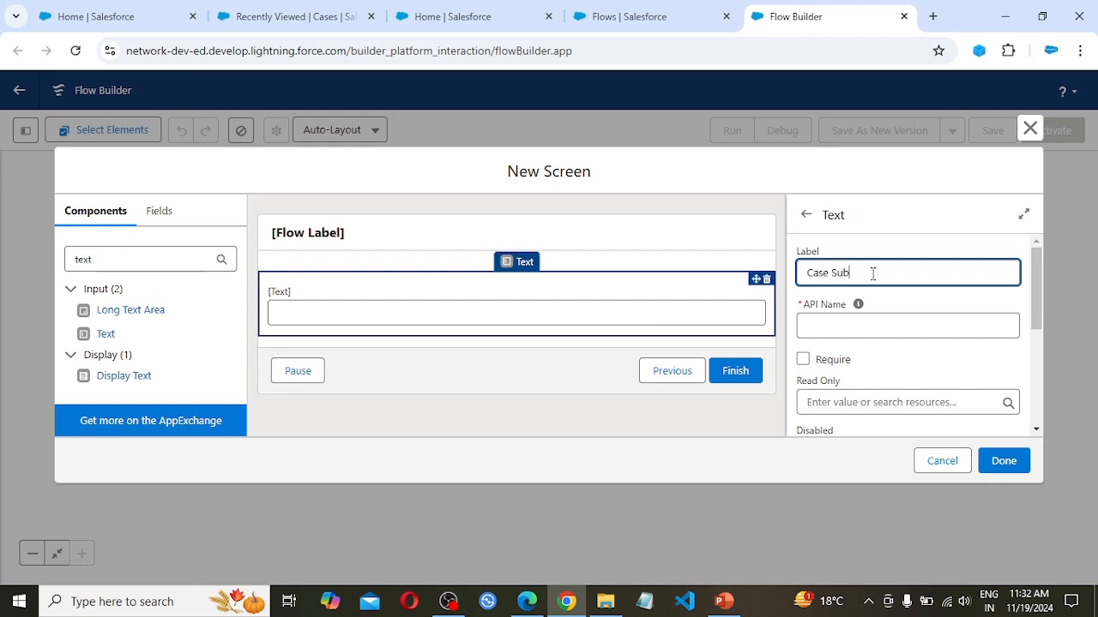
pyautogui.press('Tab')
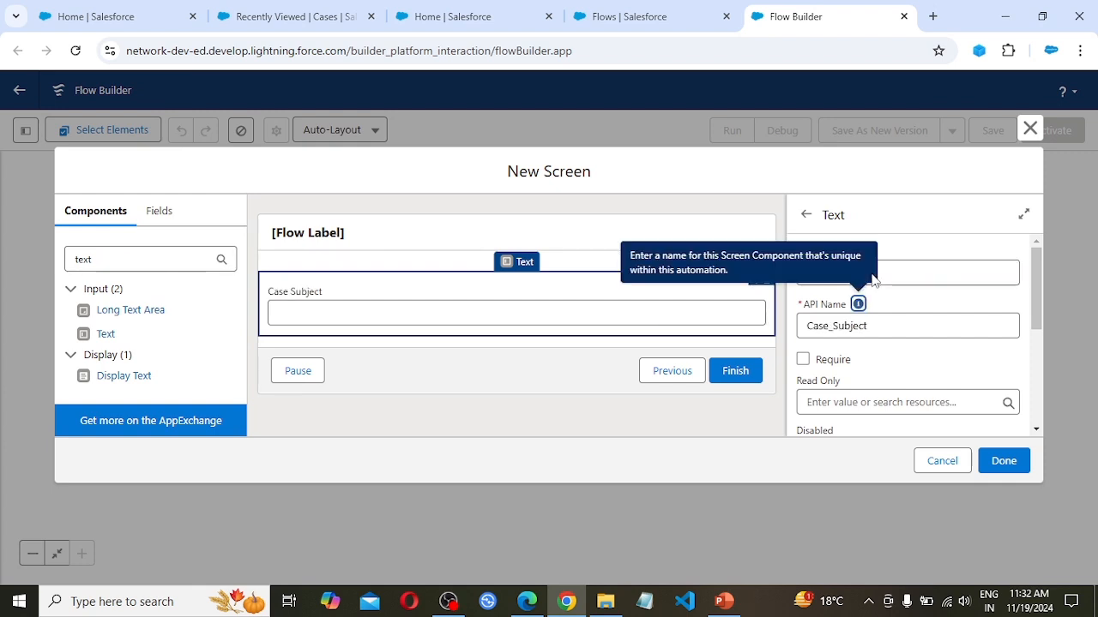
pyautogui.click(803, 360)
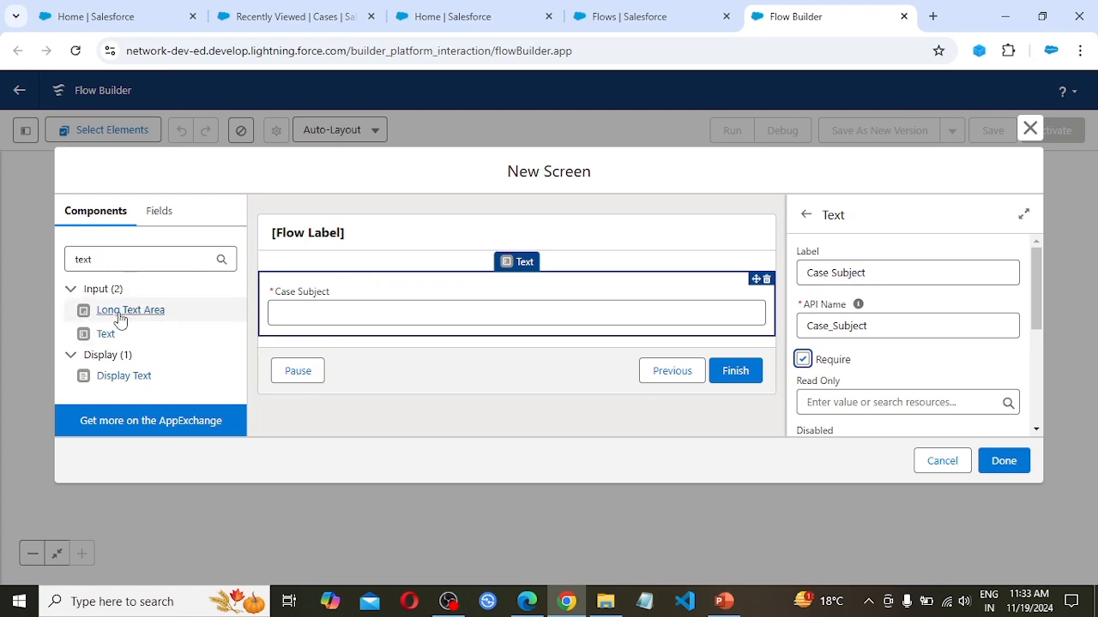
# Add a Long Text Area below the Case Subject field and label it "Case Description".
pyautogui.moveTo(127, 315); pyautogui.dragTo(322, 336)
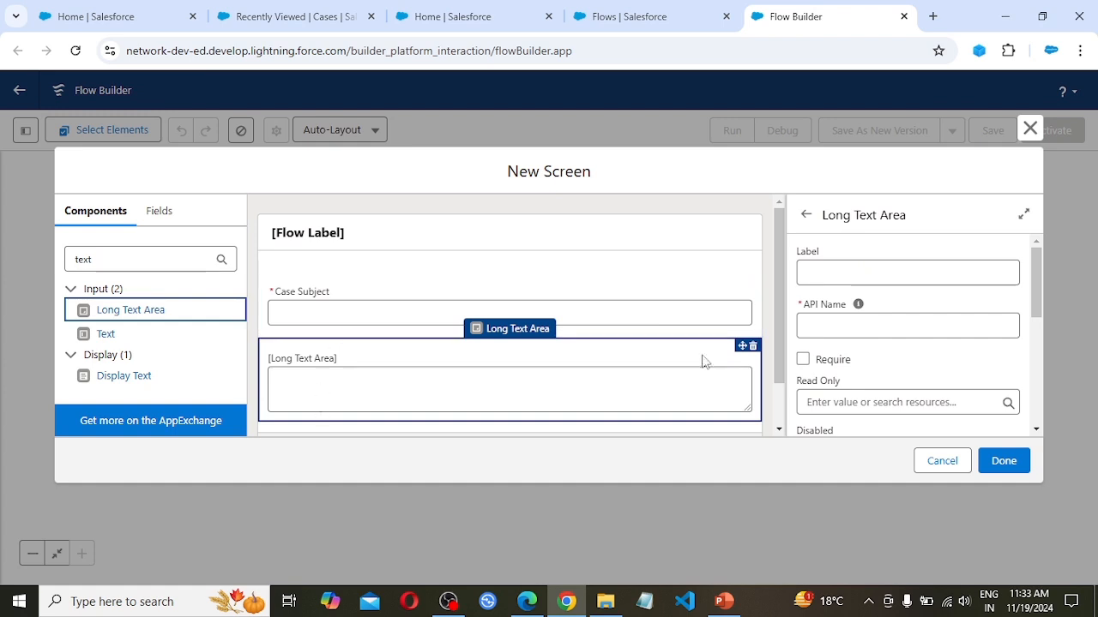
pyautogui.click(874, 272)
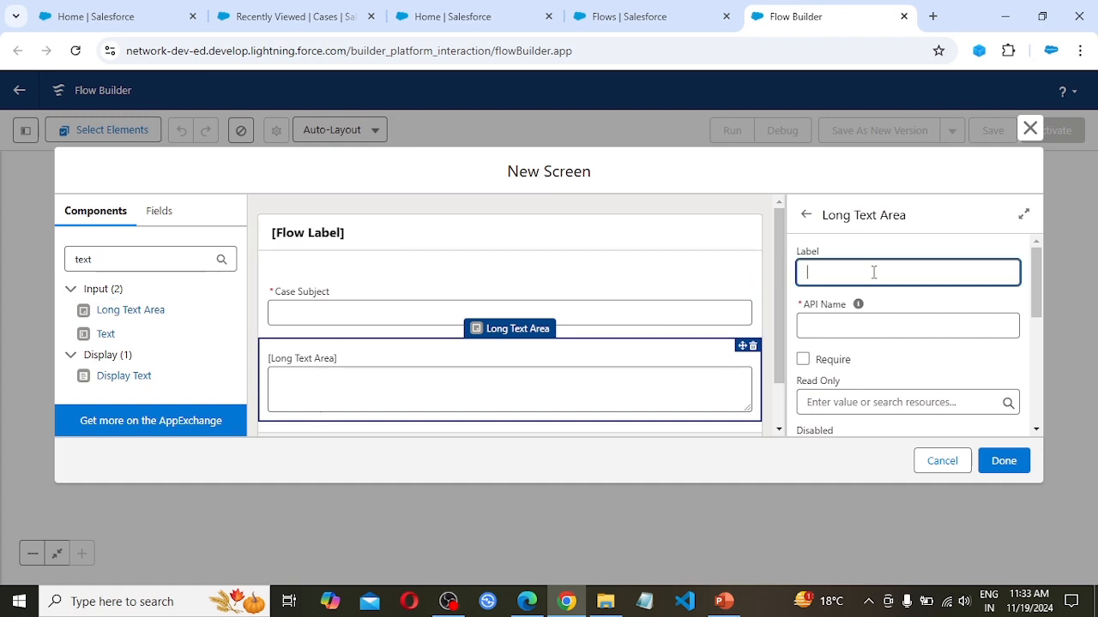
pyautogui.write('Case Description')
pyautogui.click(478, 385)
pyautogui.scroll(-1, 477, 385)
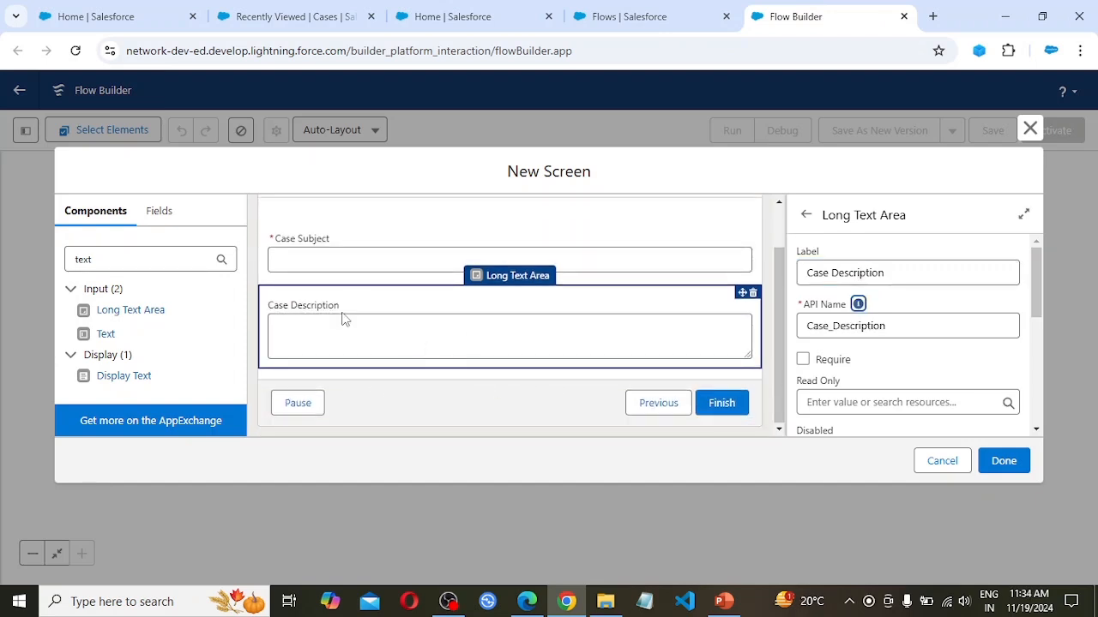
# Add a Picklist component below the Case Description field, label it "Case Origin" and make it required.
pyautogui.moveTo(140, 259); pyautogui.dragTo(53, 273)
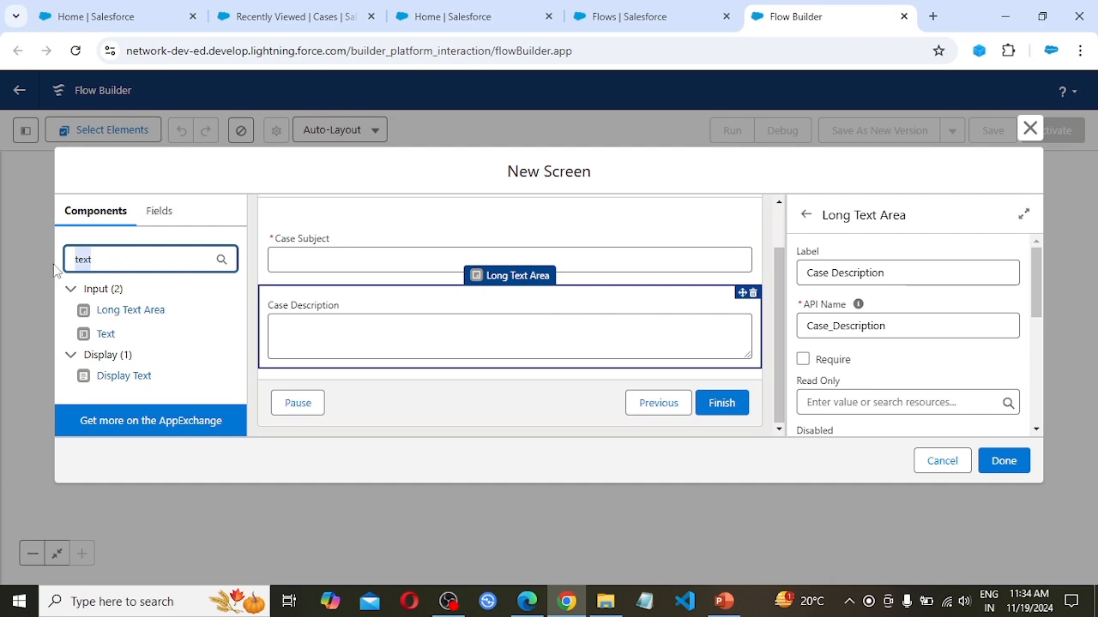
pyautogui.write('picklist')
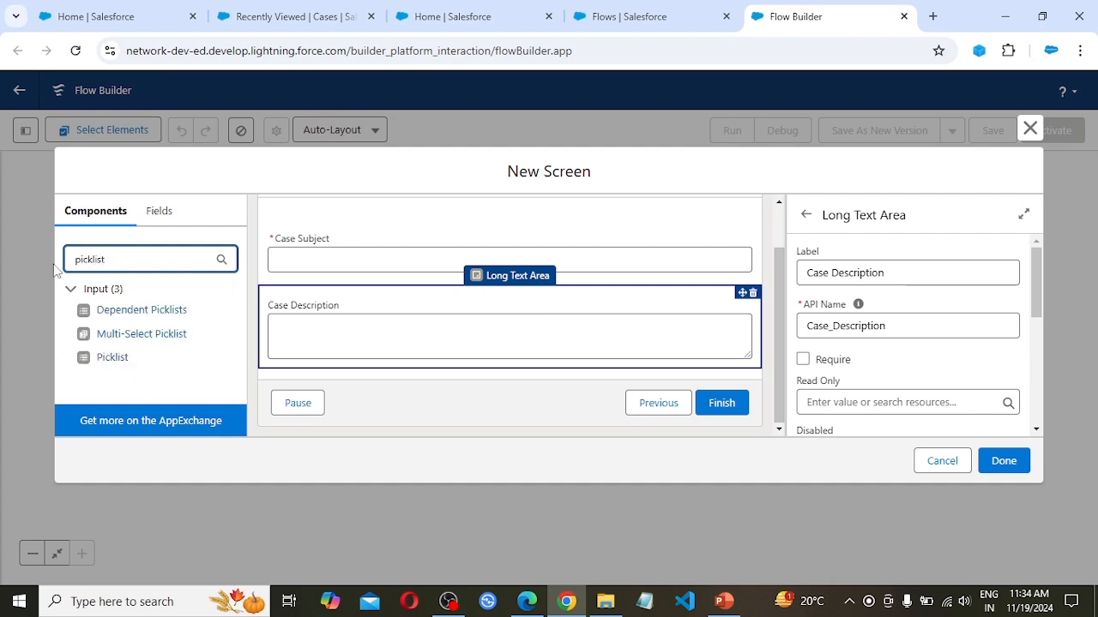
pyautogui.moveTo(104, 358); pyautogui.dragTo(299, 363)
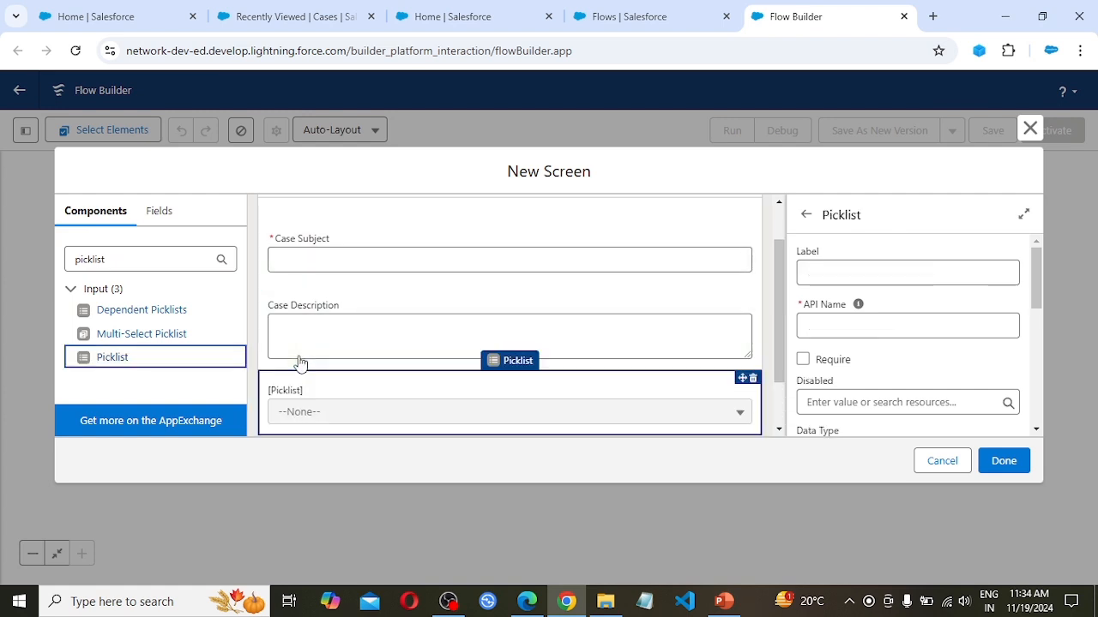
pyautogui.click(906, 270)
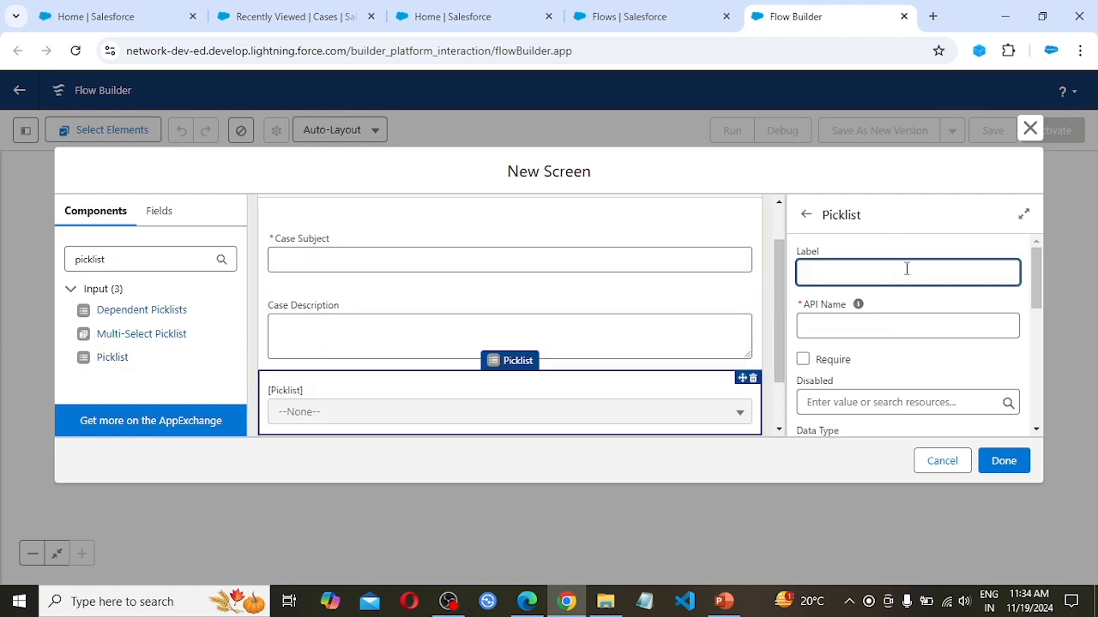
pyautogui.write('Case Origin')
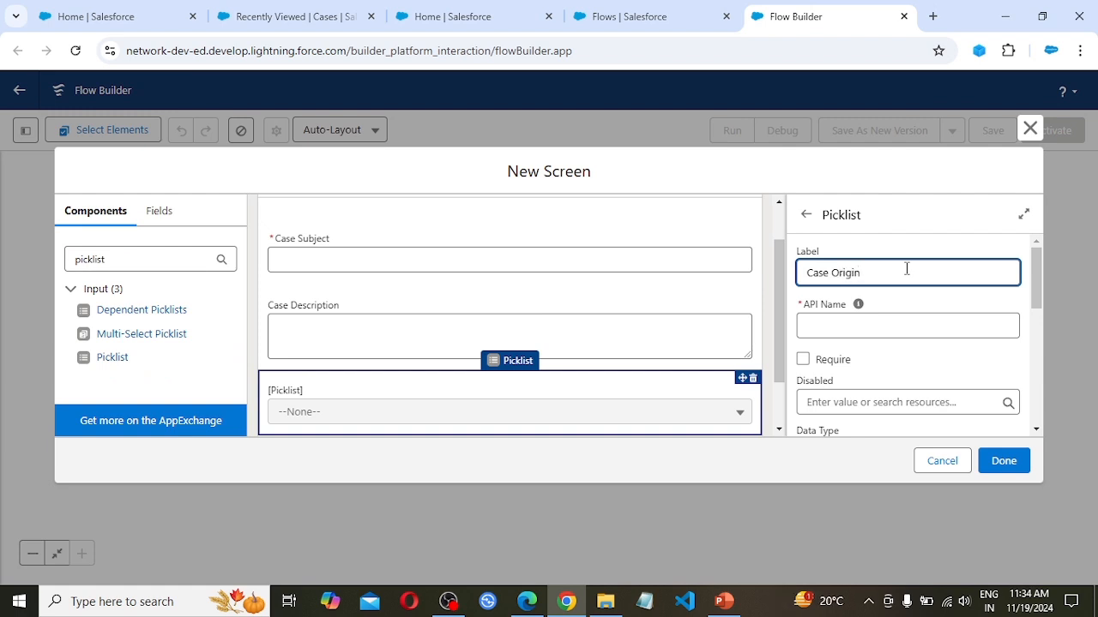
pyautogui.click(858, 303)
pyautogui.click(802, 359)
# Create a Picklist Choice Set resource with the API name CaseOrigin for the Case Origin picklist's choice.
pyautogui.scroll(-3, 875, 368)
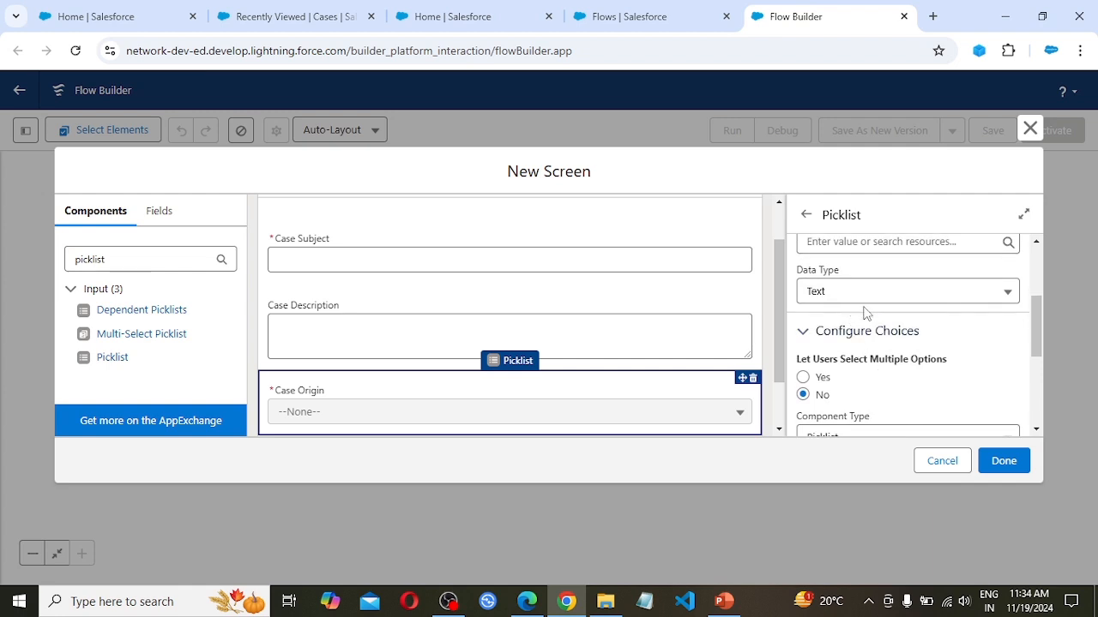
pyautogui.scroll(-2, 875, 372)
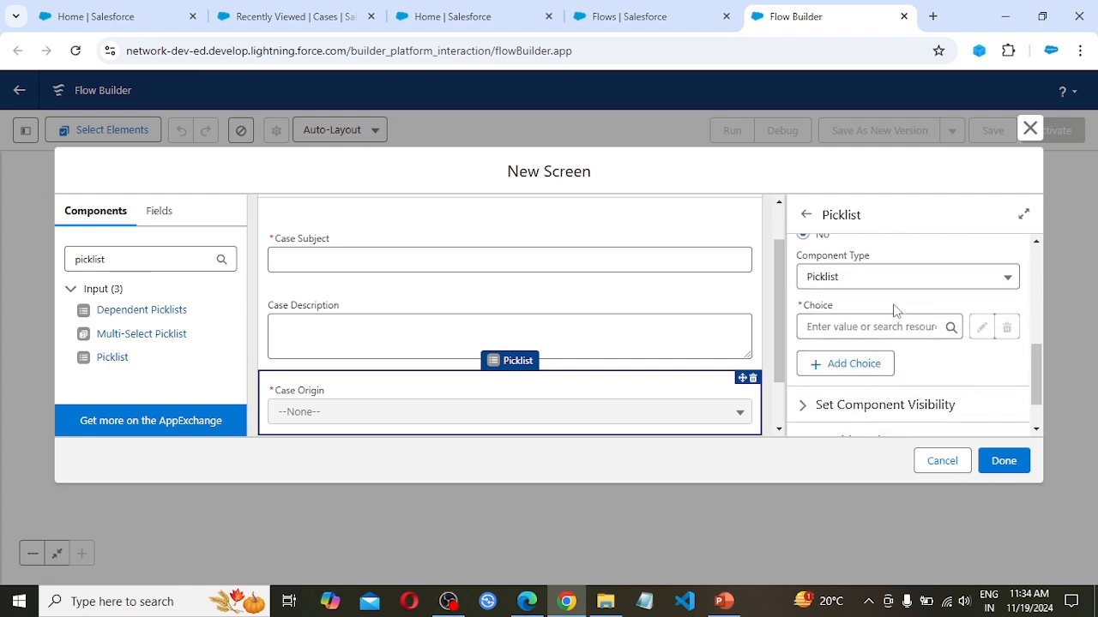
pyautogui.click(832, 327)
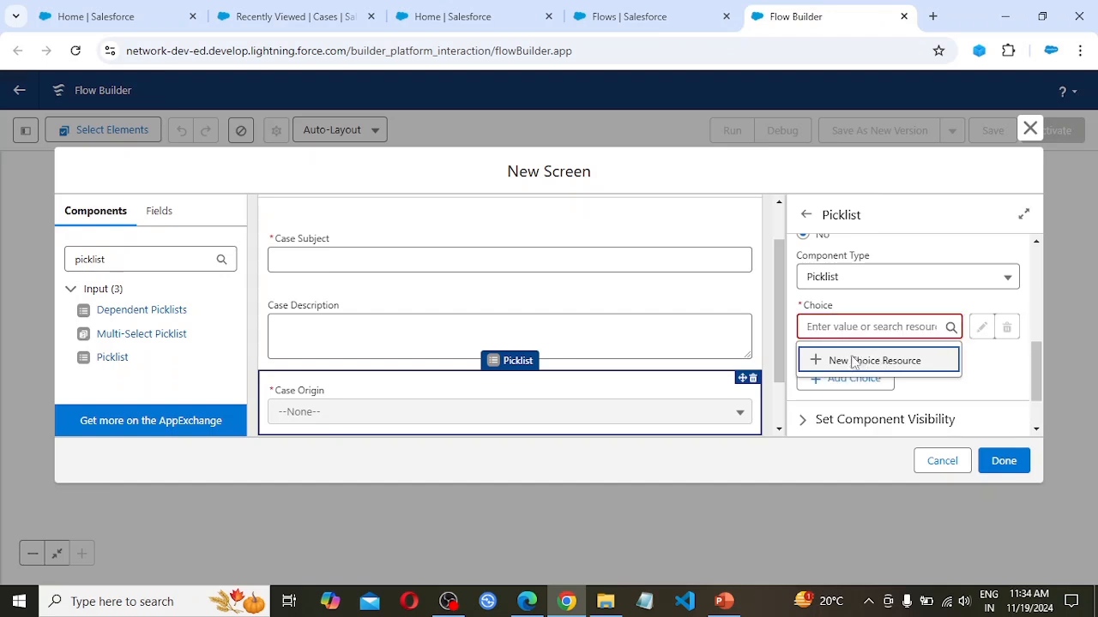
pyautogui.click(858, 365)
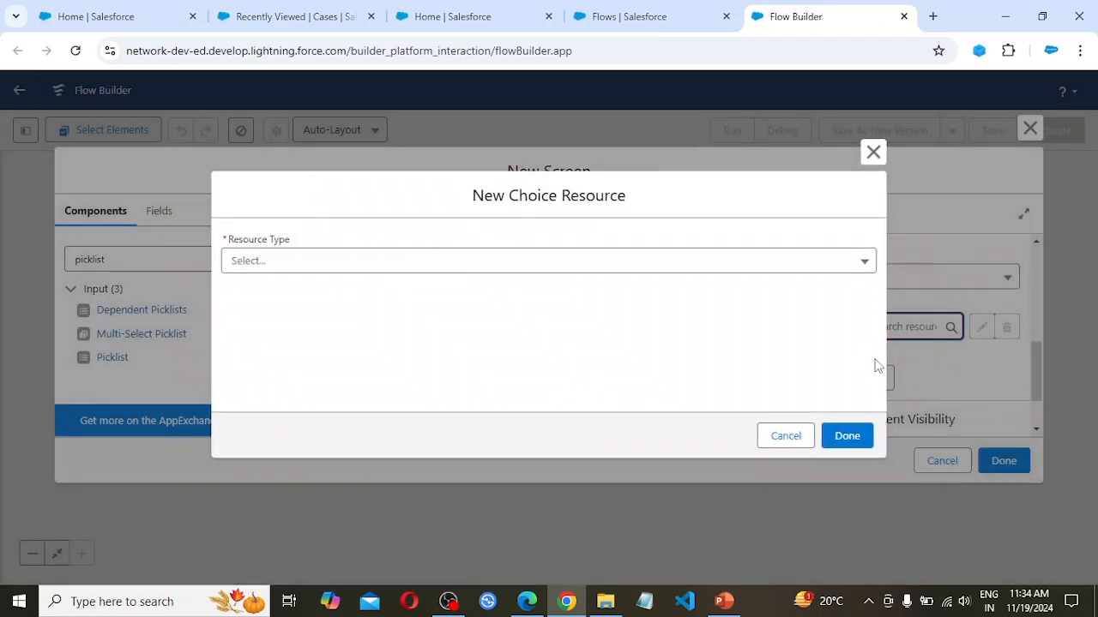
pyautogui.click(284, 262)
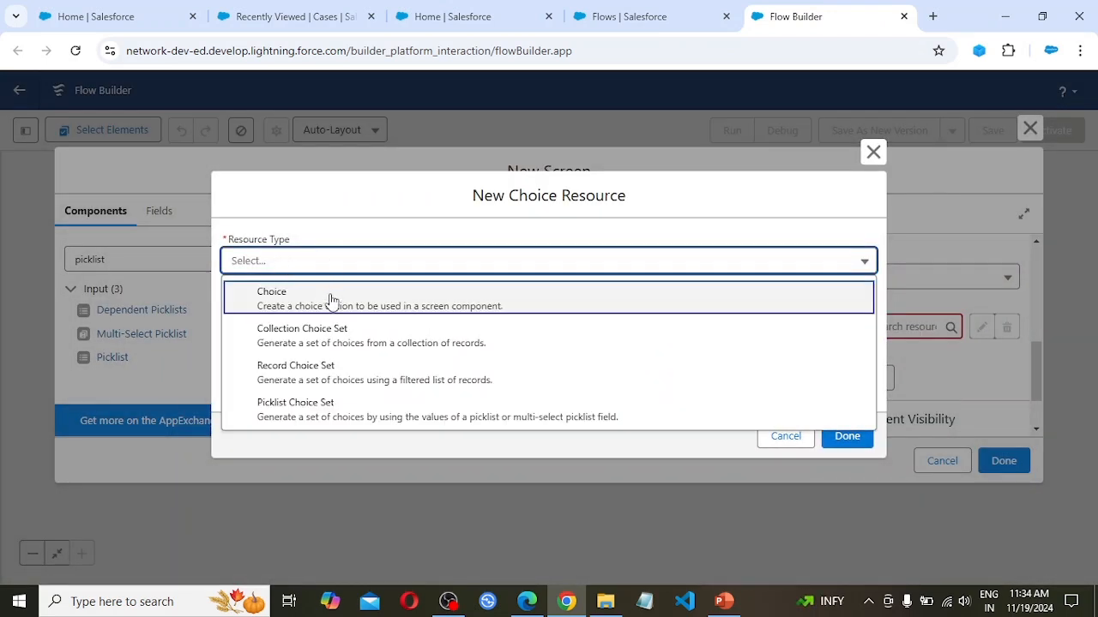
pyautogui.click(317, 415)
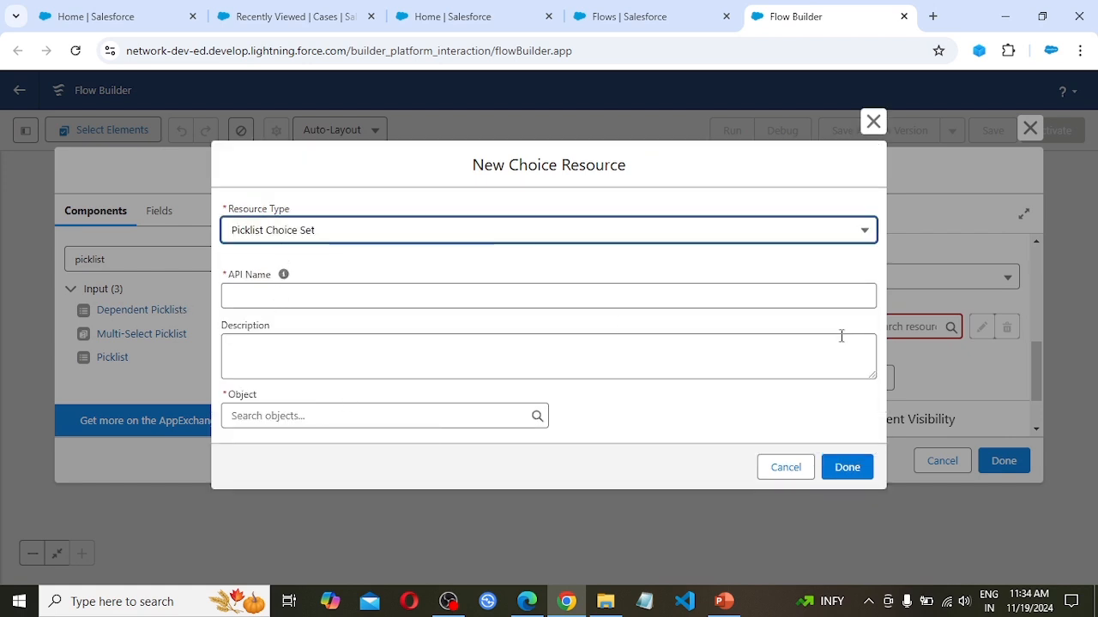
pyautogui.press('Tab')
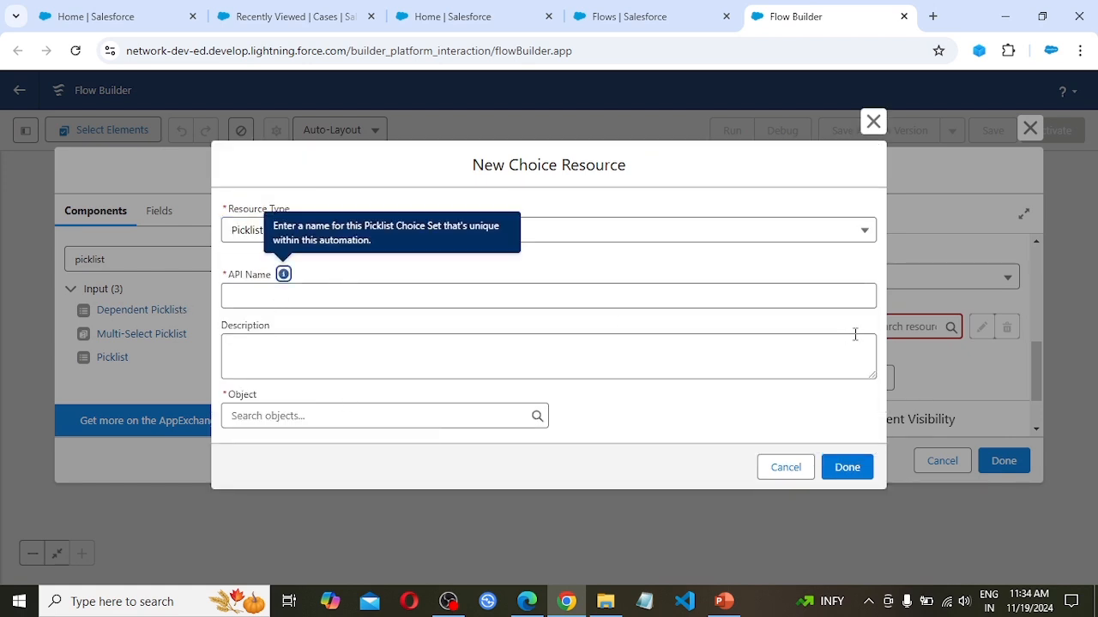
pyautogui.press('Tab')
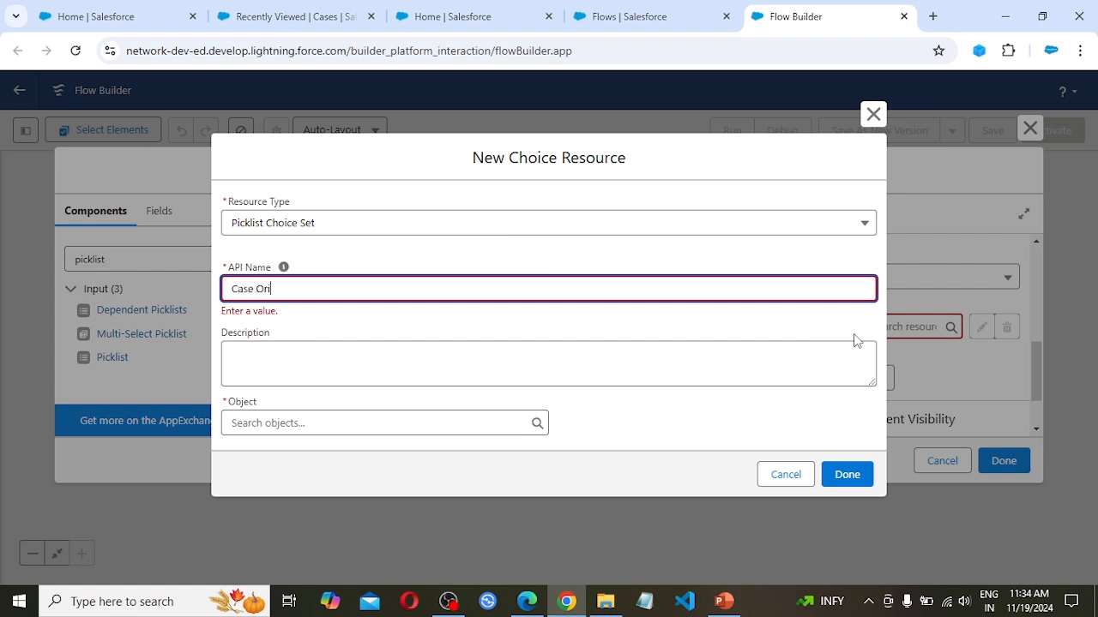
pyautogui.press('Tab')
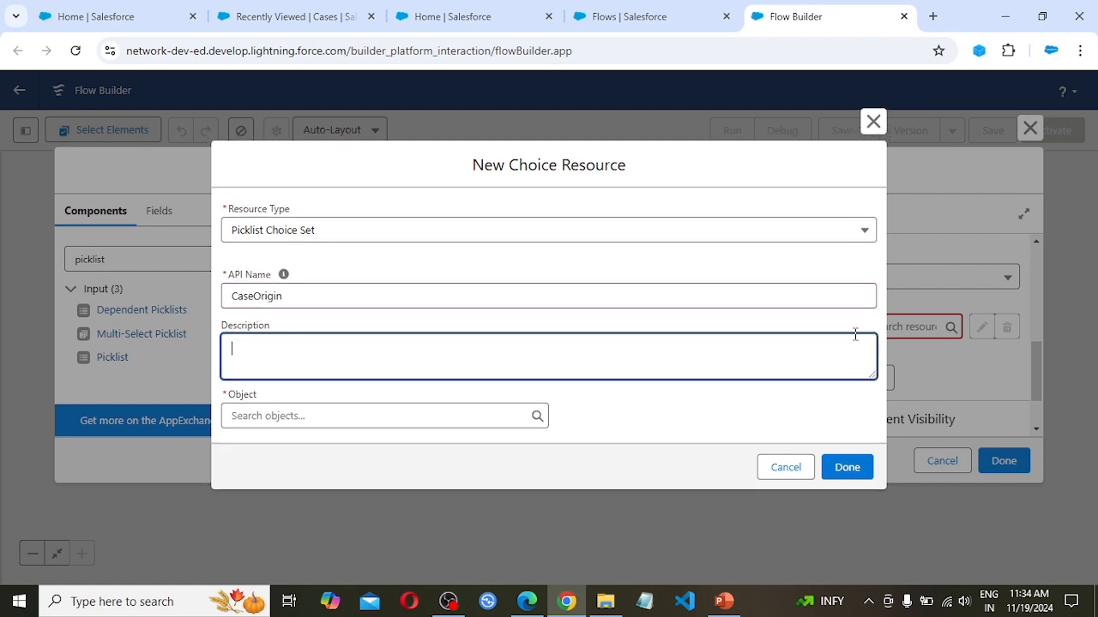
# Set the choice set's object to Case and its data type to Picklist.
pyautogui.click(322, 437)
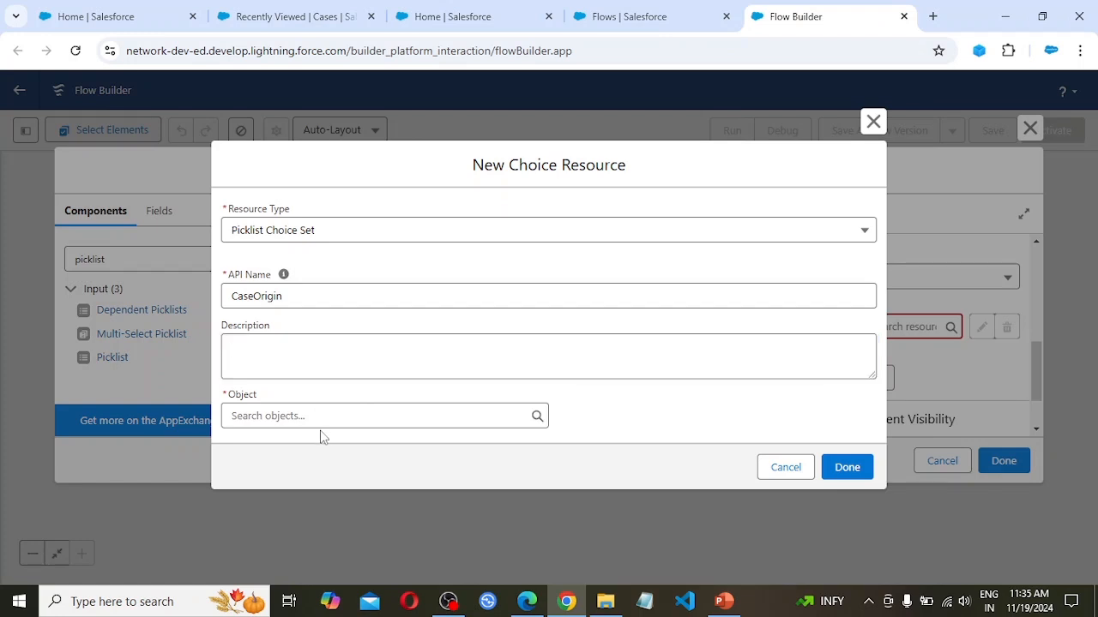
pyautogui.click(324, 424)
pyautogui.write('case')
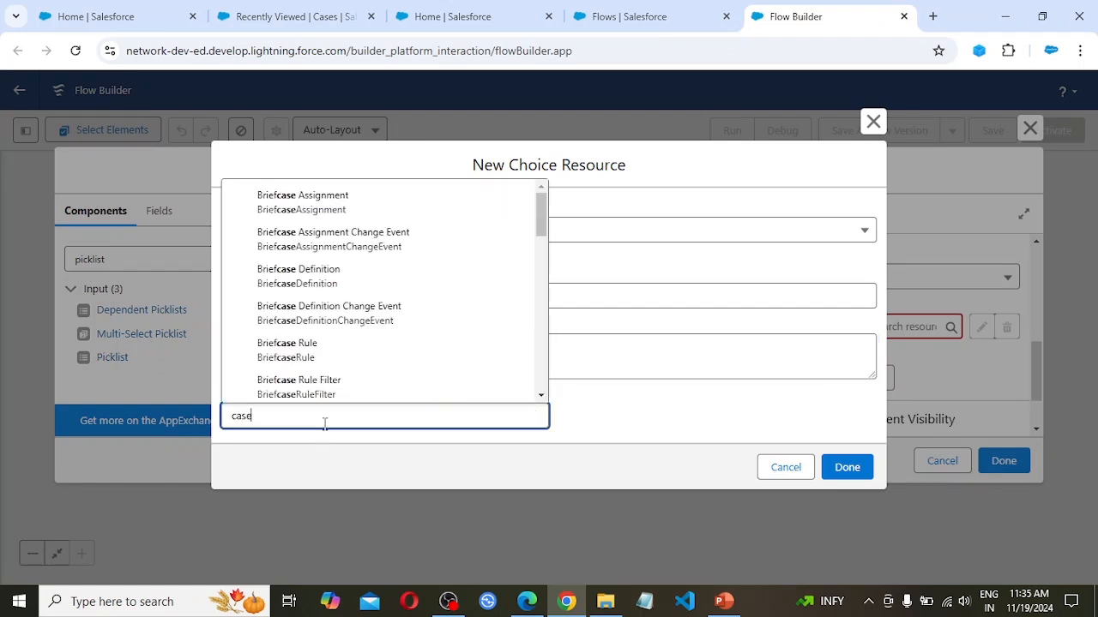
pyautogui.scroll(-4, 412, 304)
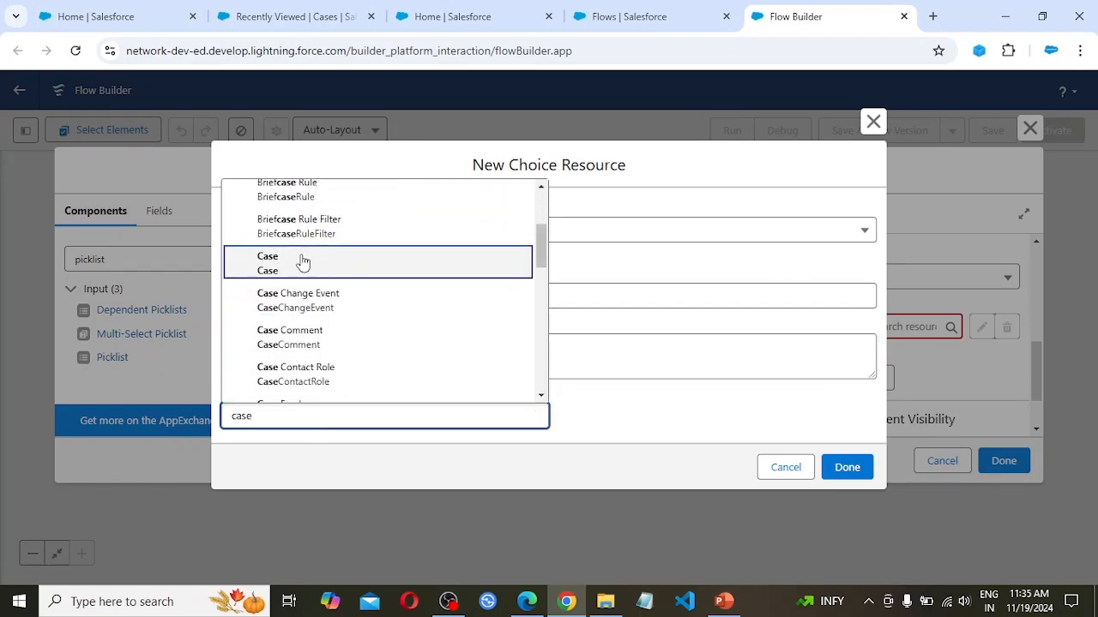
pyautogui.click(300, 260)
pyautogui.click(314, 431)
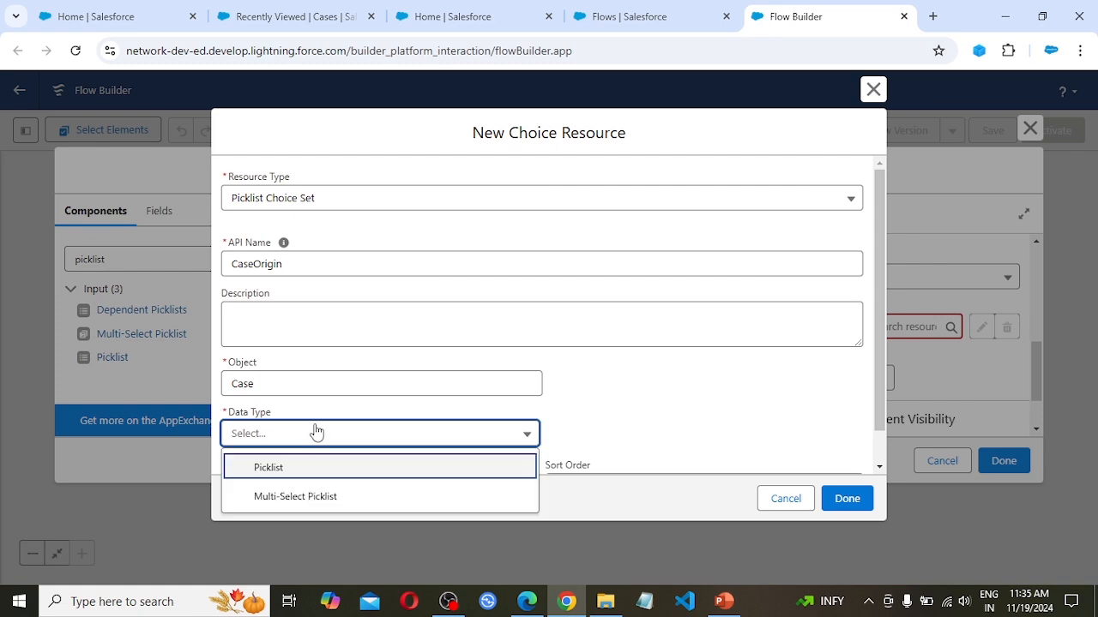
pyautogui.click(287, 470)
# Set the choice set's field to Origin and save the new choice resource.
pyautogui.scroll(-1, 369, 419)
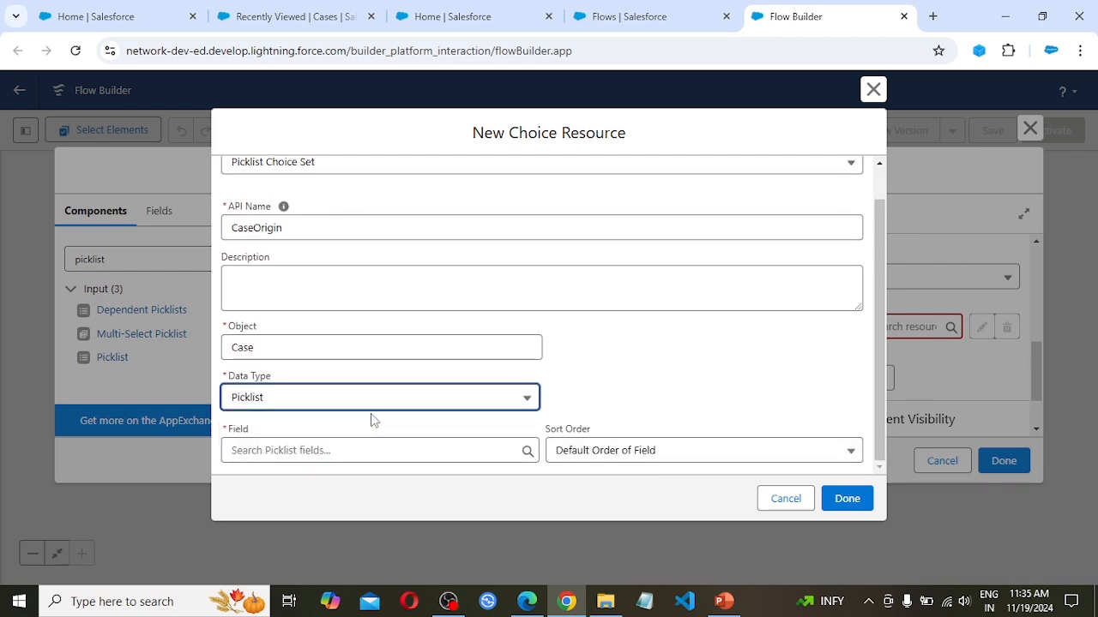
pyautogui.click(292, 449)
pyautogui.write('case')
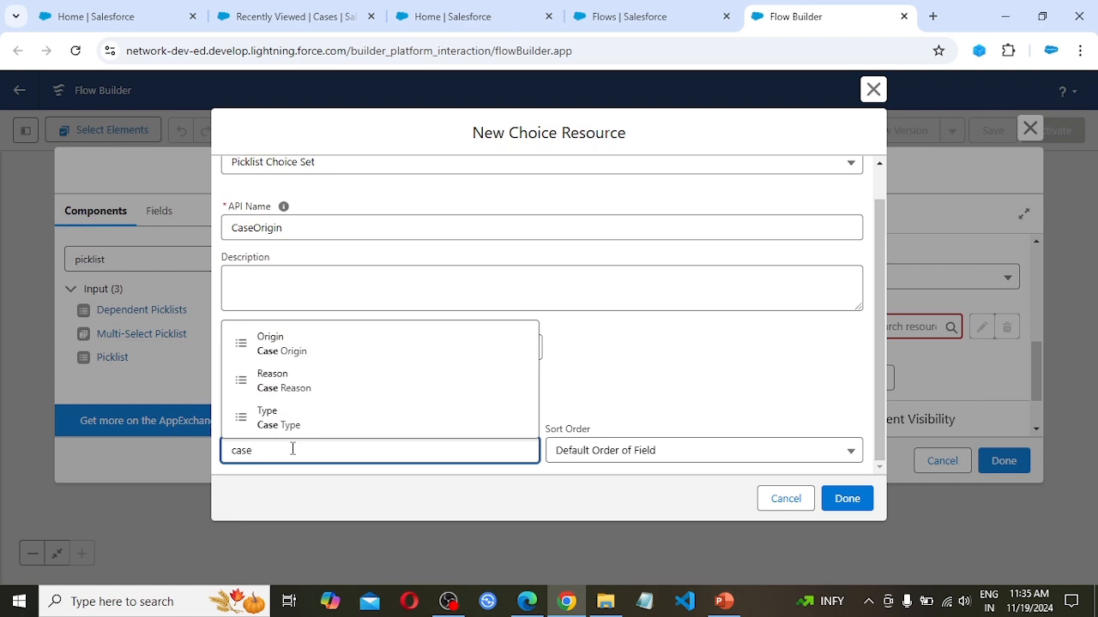
pyautogui.click(355, 352)
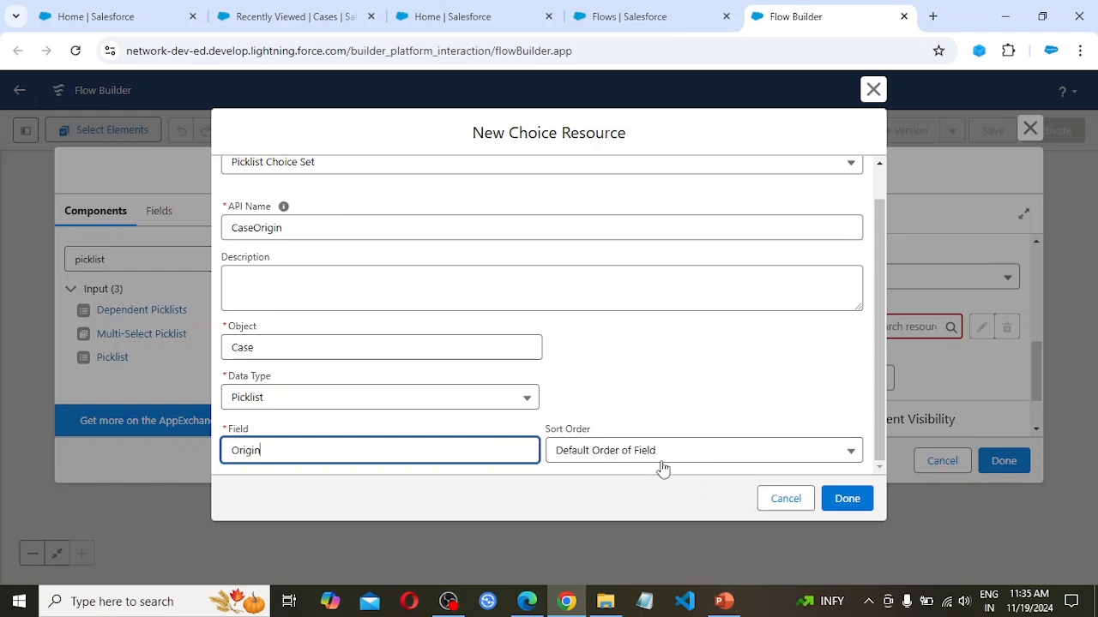
pyautogui.click(853, 501)
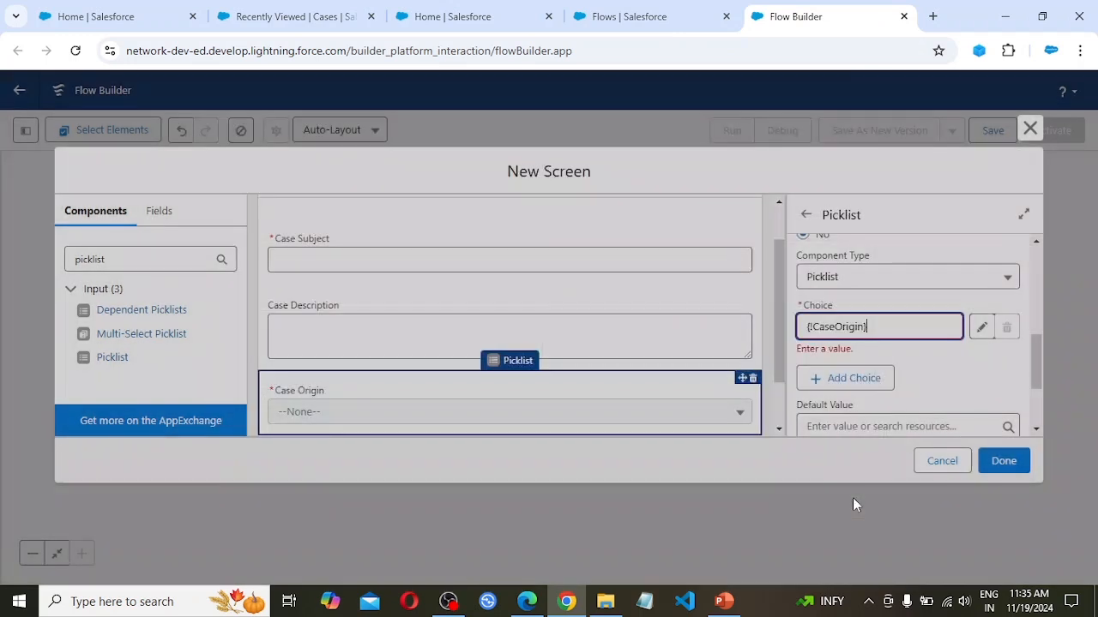
# Review the screen's case fields and finish the Capture Case Details screen.
pyautogui.scroll(2, 520, 304)
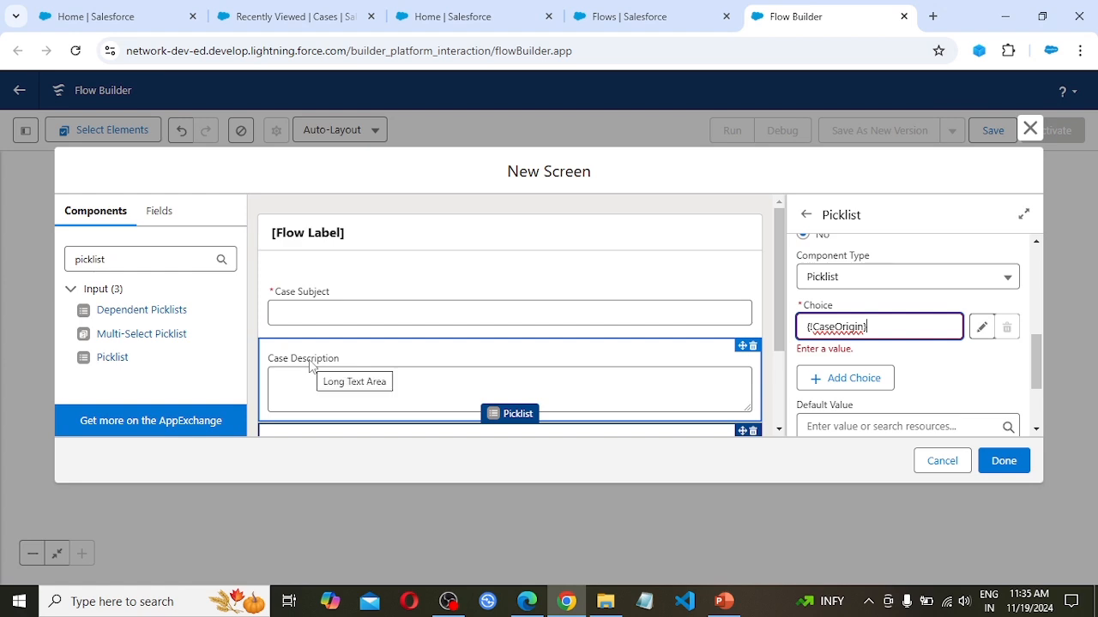
pyautogui.scroll(-2, 334, 364)
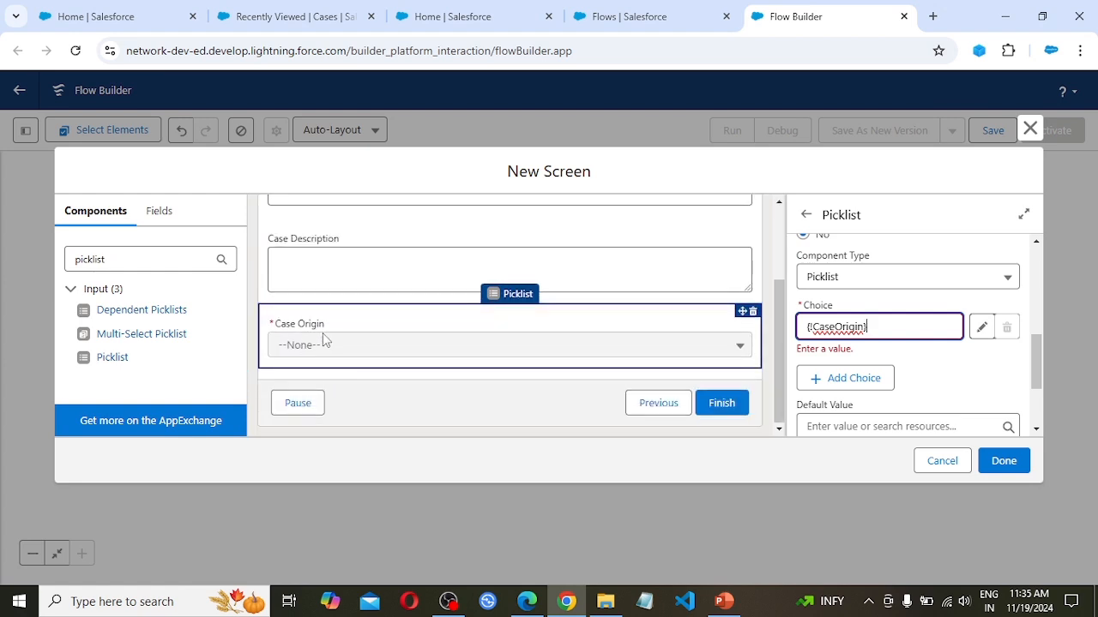
pyautogui.scroll(2, 331, 282)
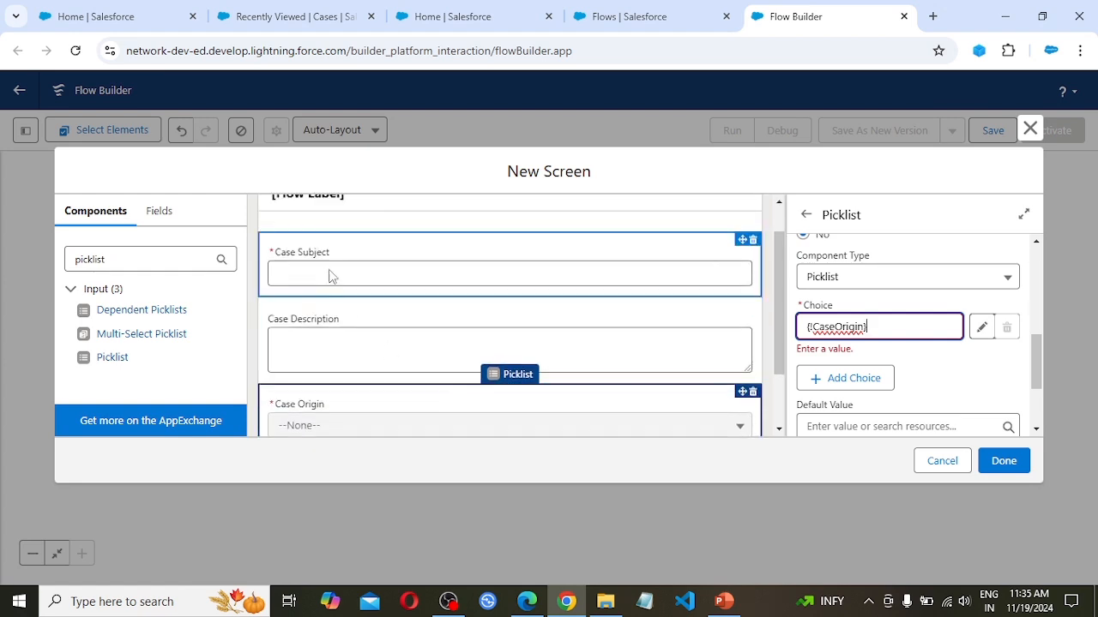
pyautogui.scroll(-2, 370, 347)
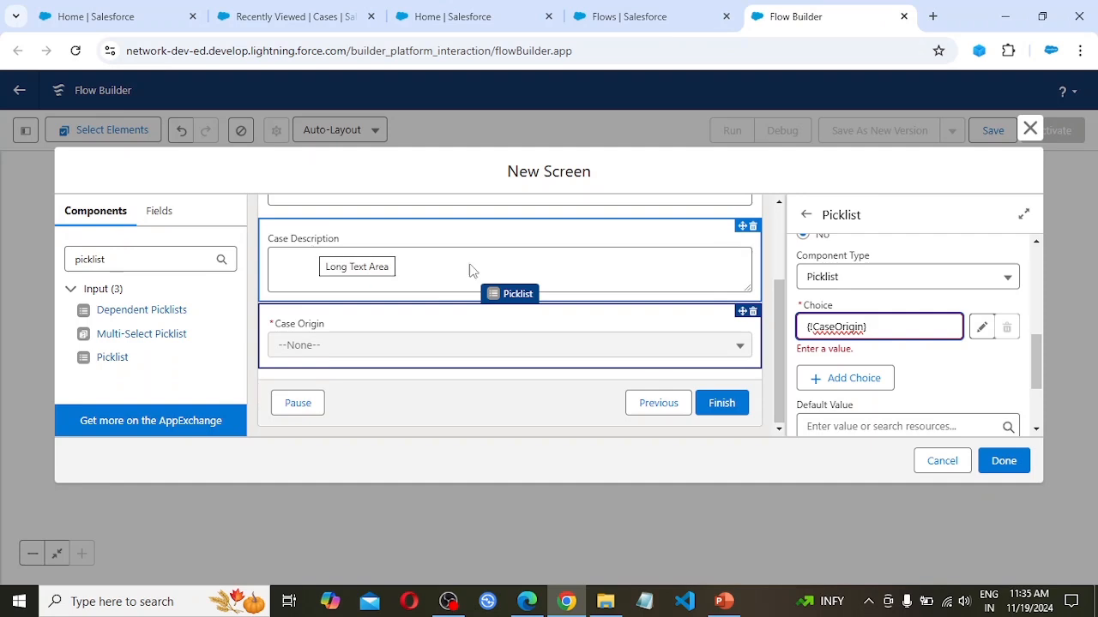
pyautogui.click(1011, 464)
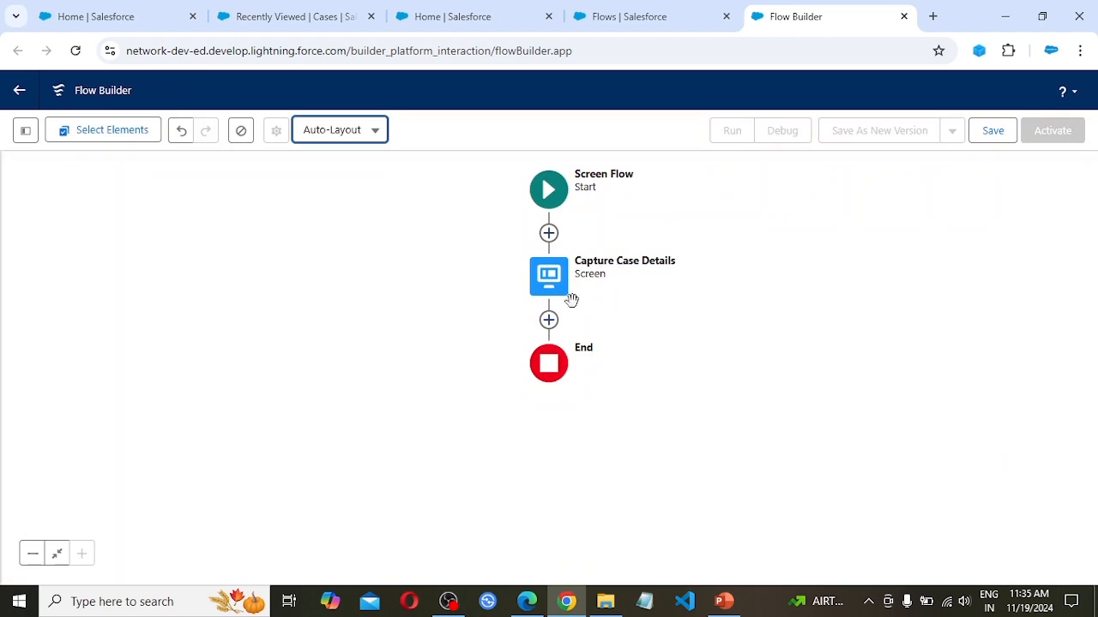
# Add a Create Records element after the Capture Case Details screen and label it "Create Case".
pyautogui.click(549, 326)
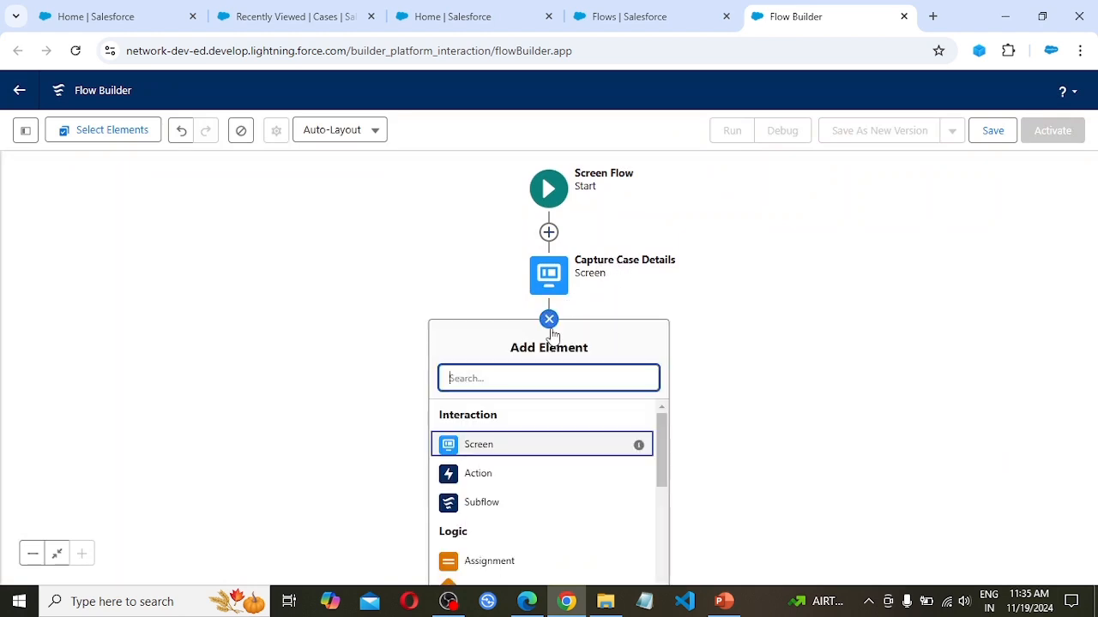
pyautogui.scroll(-5, 561, 489)
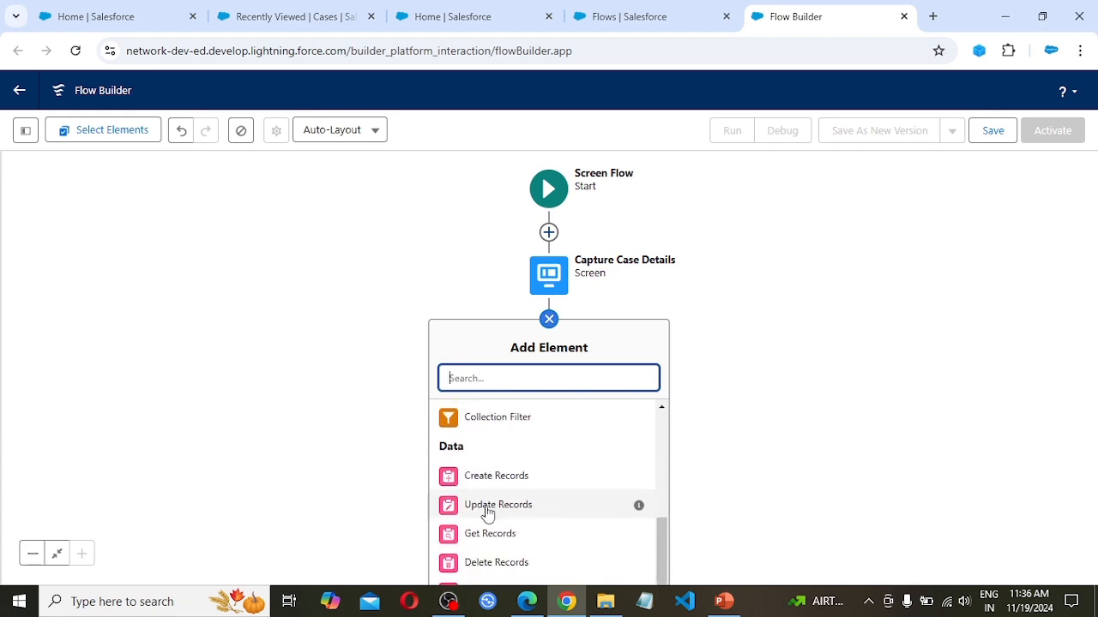
pyautogui.click(504, 476)
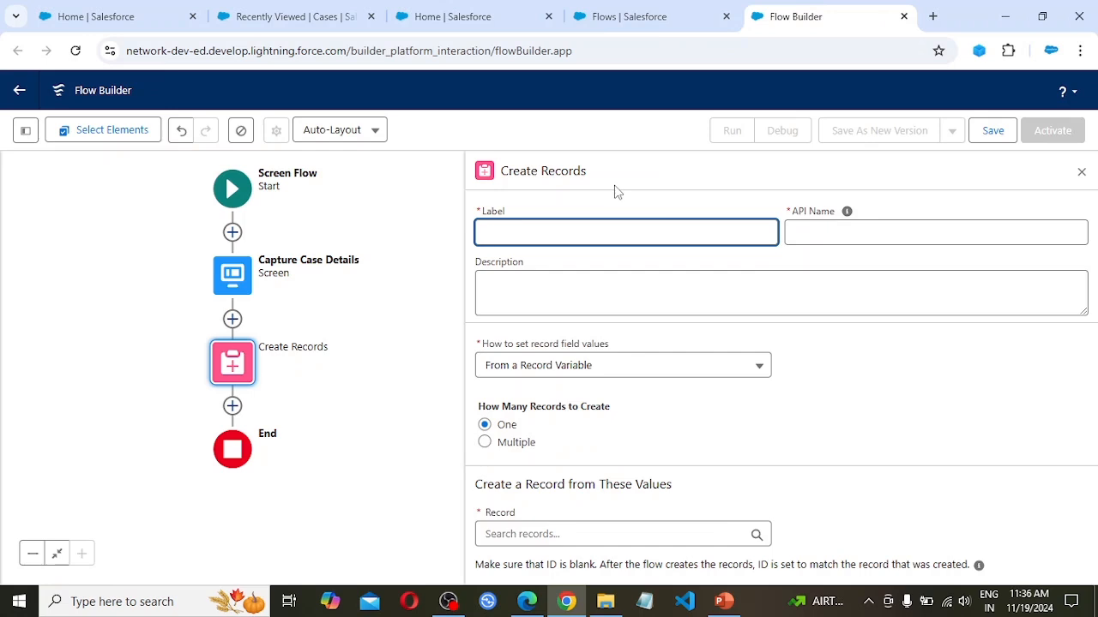
pyautogui.write('Create Case')
pyautogui.press('Tab')
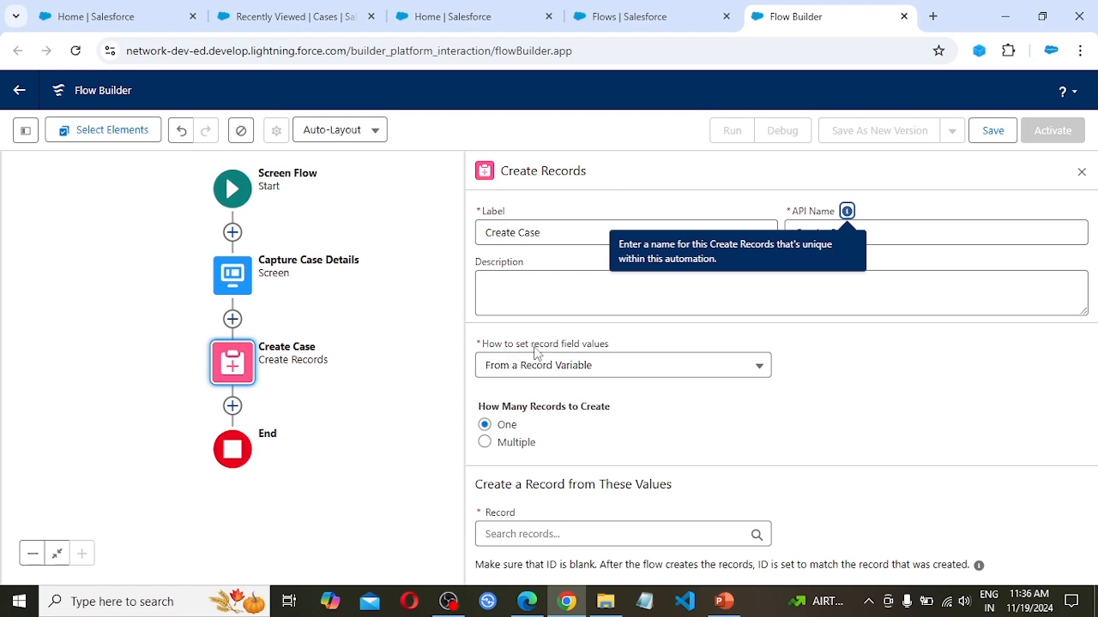
# Set the Create Case element to take its field values manually and create a record of the Case object.
pyautogui.click(616, 378)
pyautogui.click(554, 410)
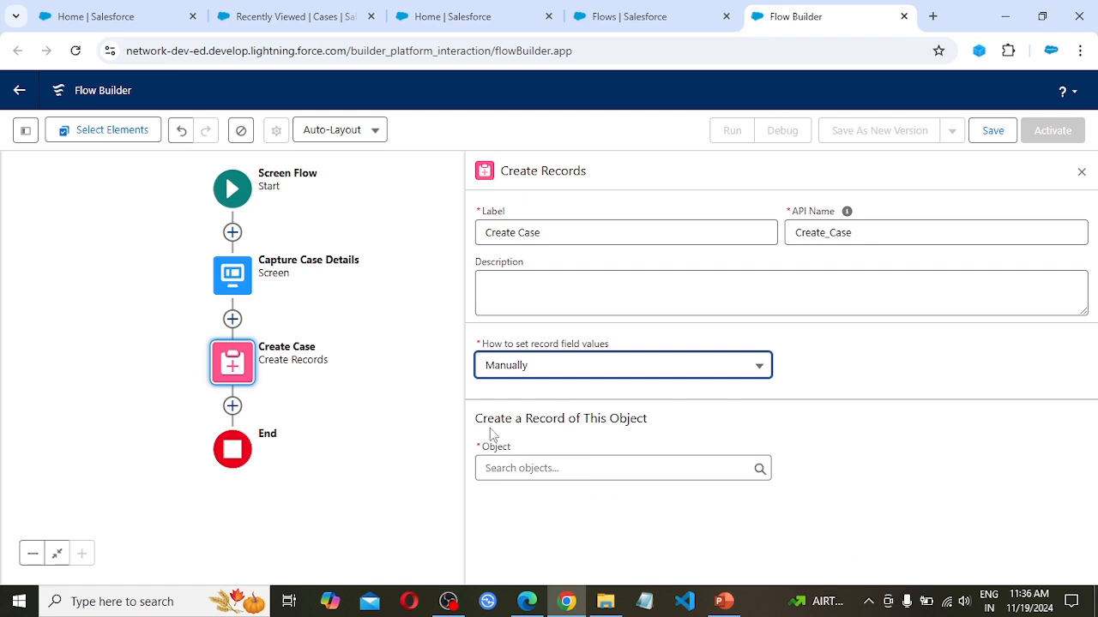
pyautogui.click(601, 472)
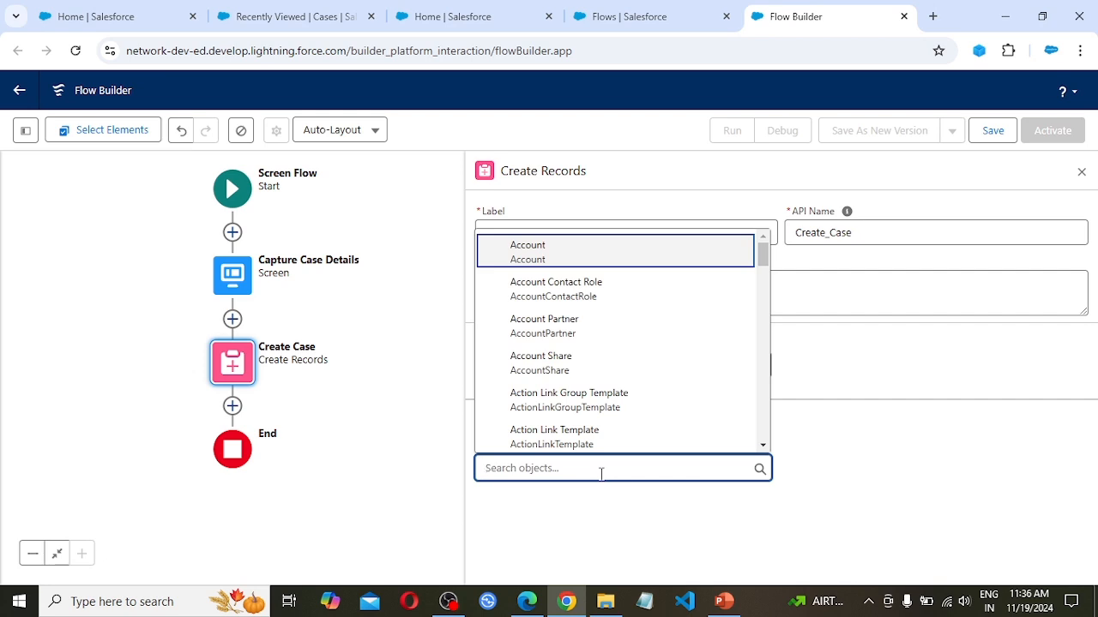
pyautogui.write('case')
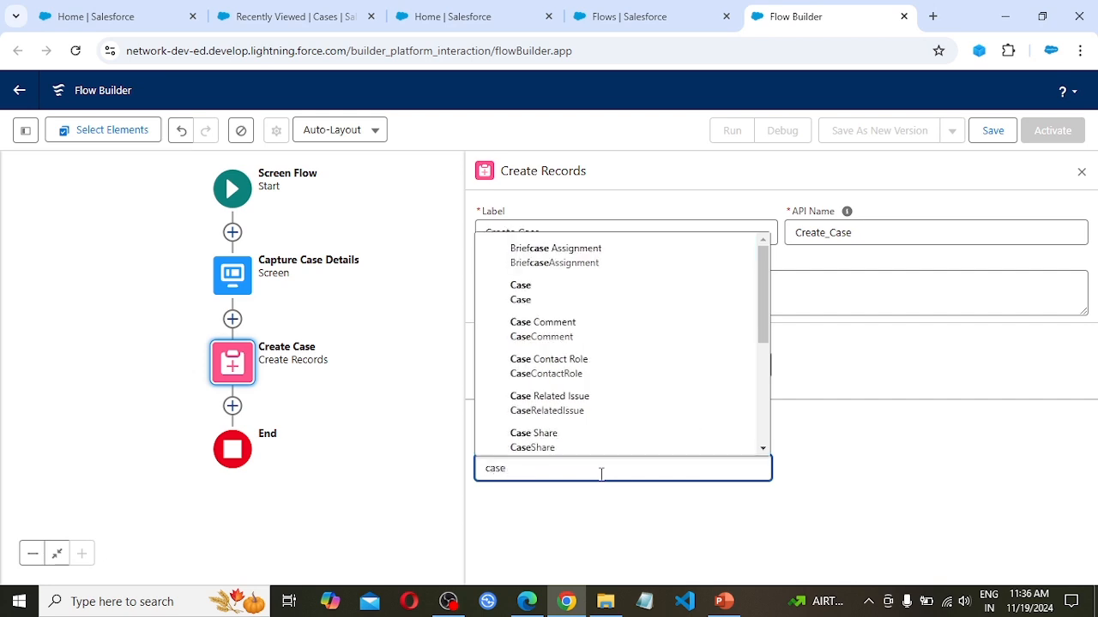
pyautogui.click(549, 302)
# Map the new case's Subject field to the Case Subject input from the Capture Case Details screen.
pyautogui.scroll(-2, 690, 466)
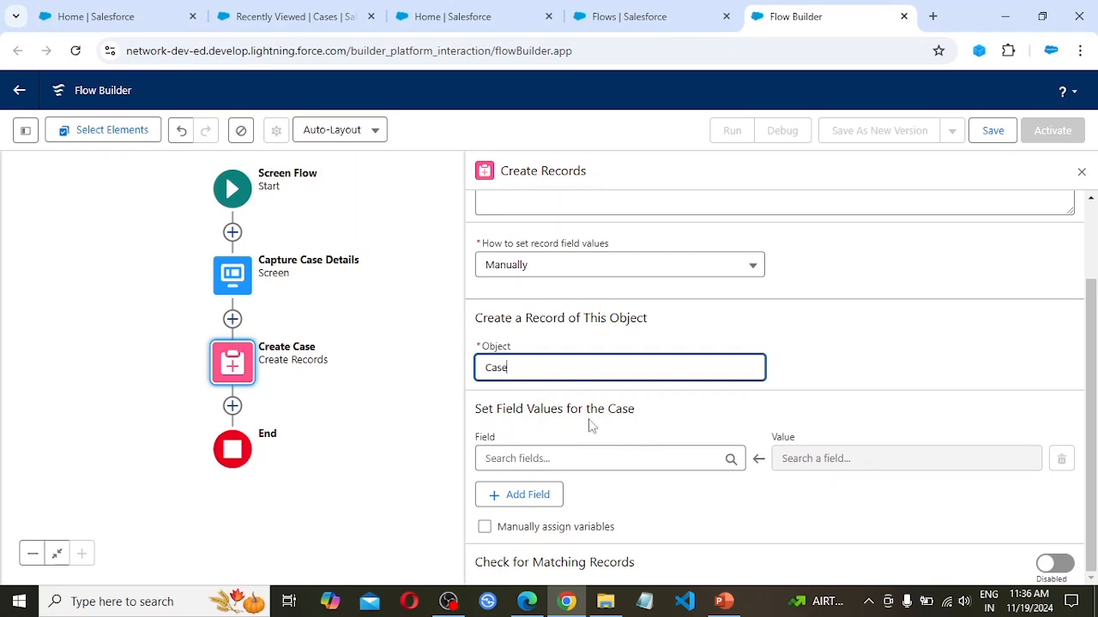
pyautogui.click(582, 464)
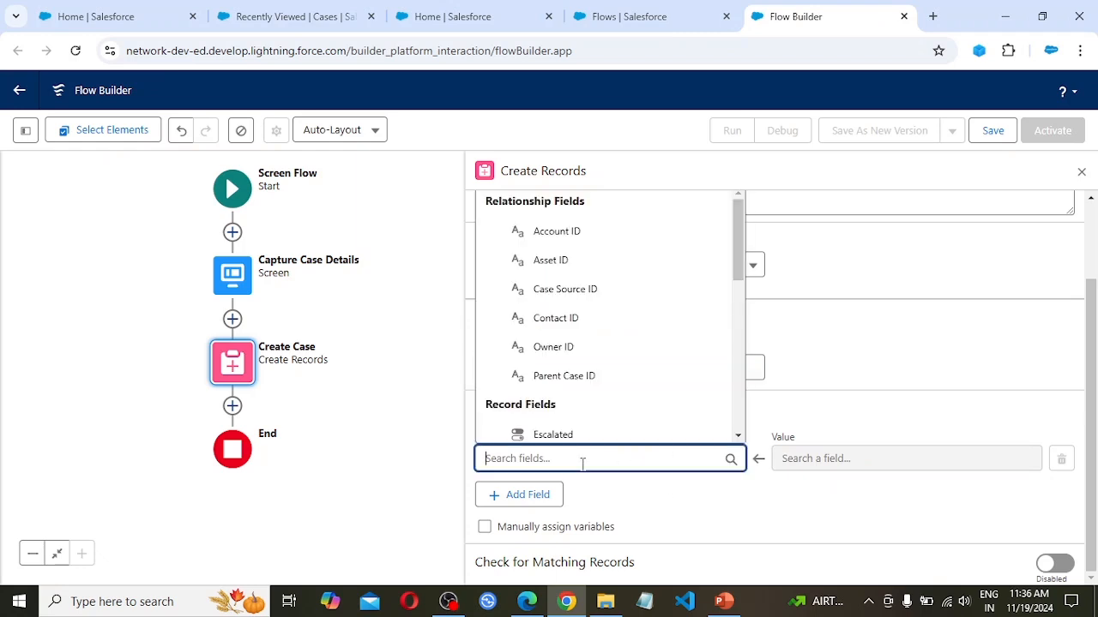
pyautogui.write('case')
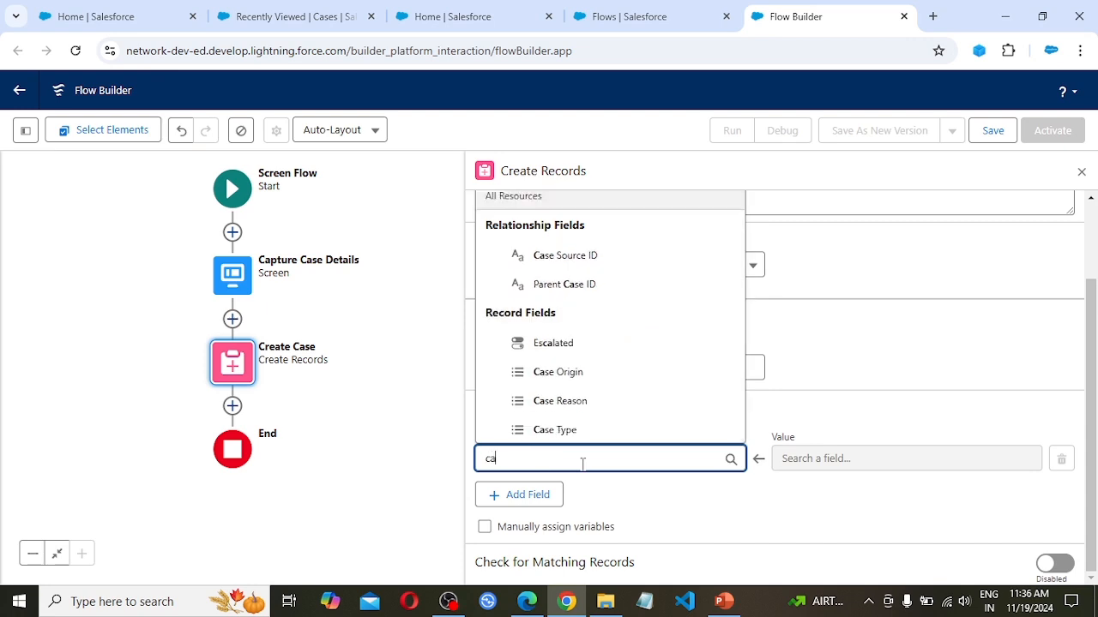
pyautogui.press('BackSpace')
pyautogui.press('BackSpace')
pyautogui.press('BackSpace')
pyautogui.press('BackSpace')
pyautogui.write('sub')
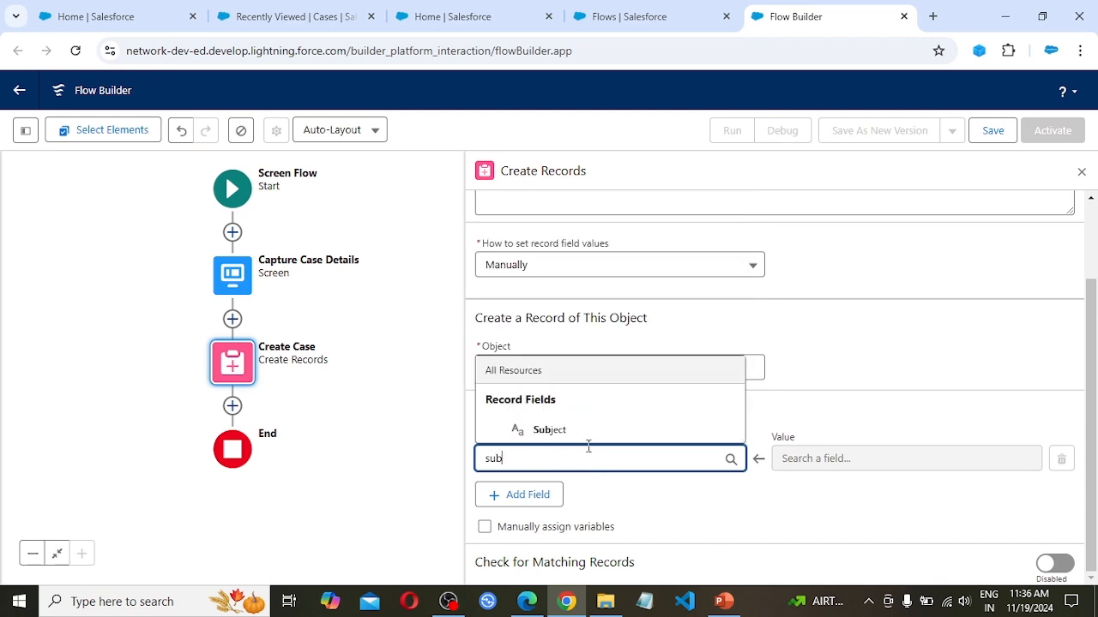
pyautogui.click(569, 429)
pyautogui.click(826, 461)
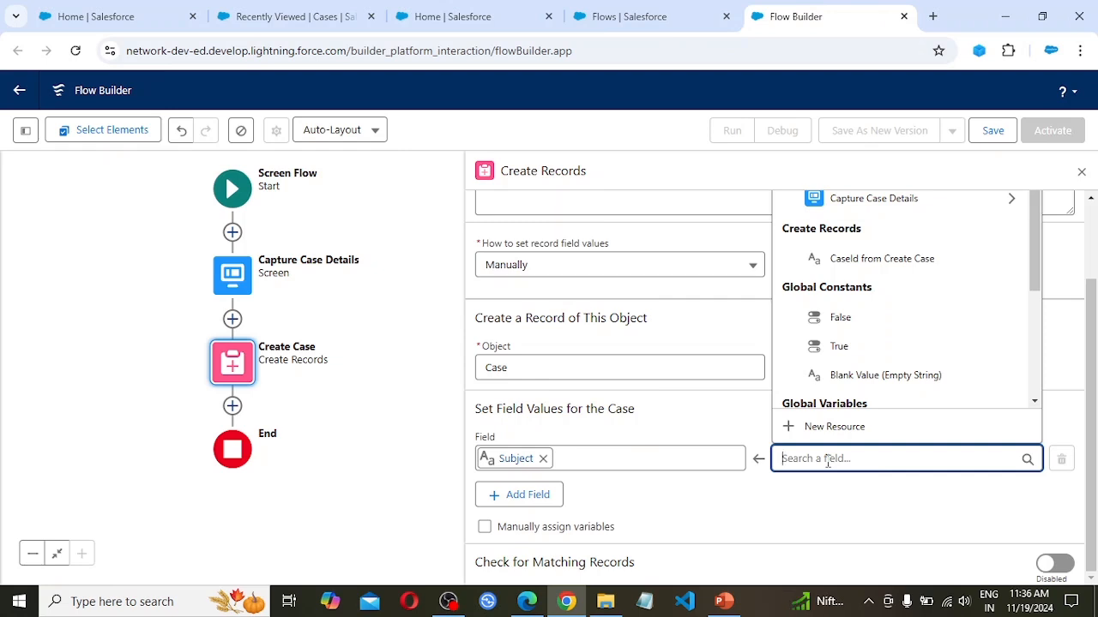
pyautogui.write('case')
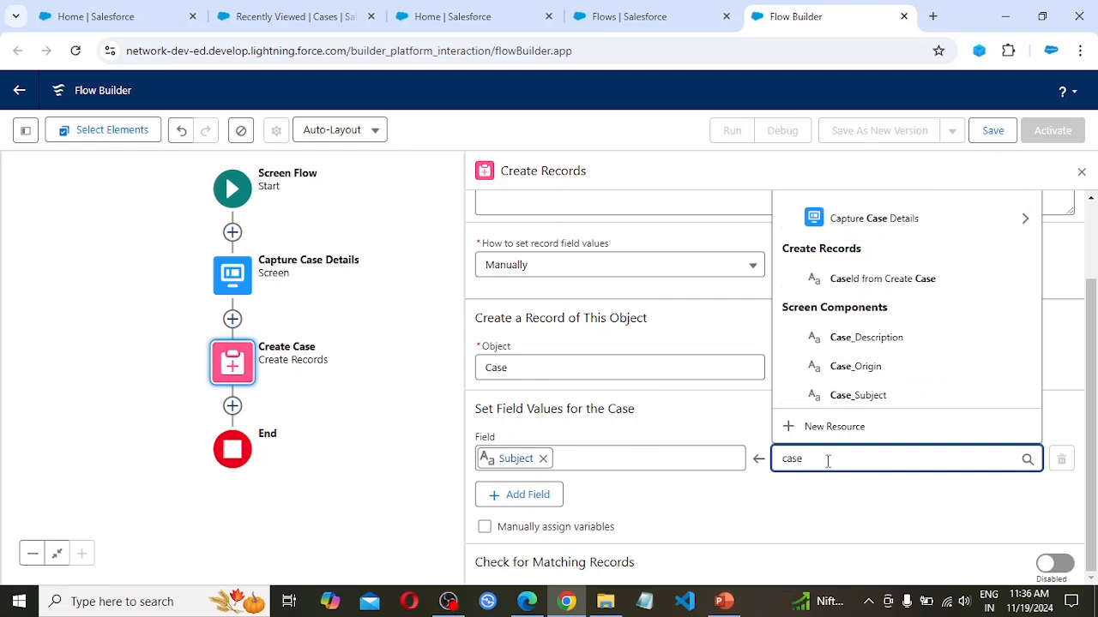
pyautogui.click(861, 400)
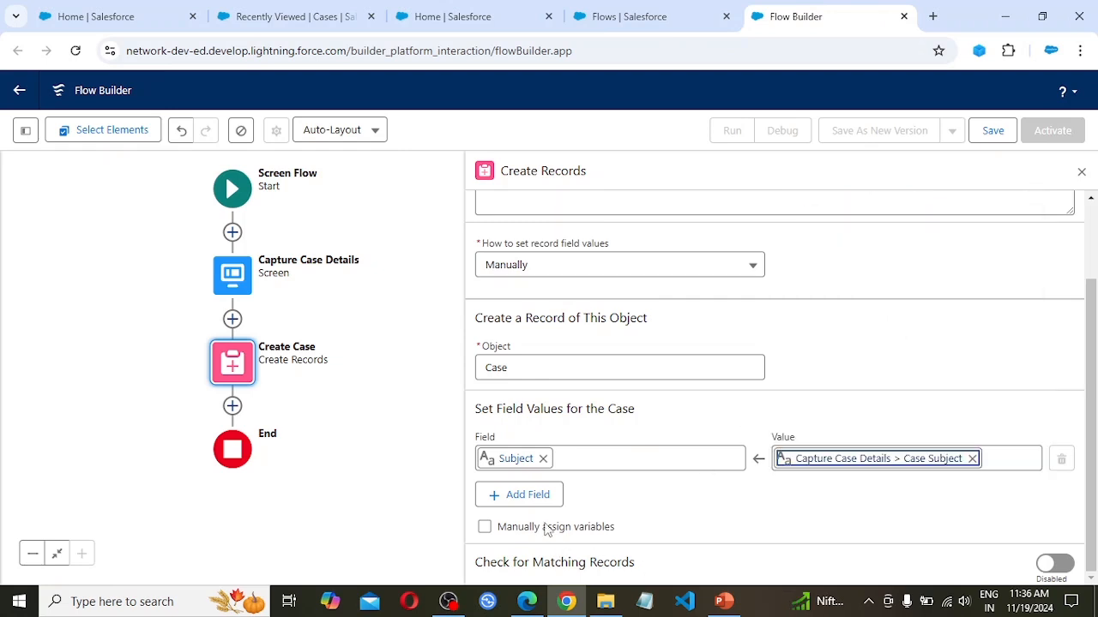
# Add a field assignment that fills the case's Description from the screen's Case Description input.
pyautogui.click(524, 494)
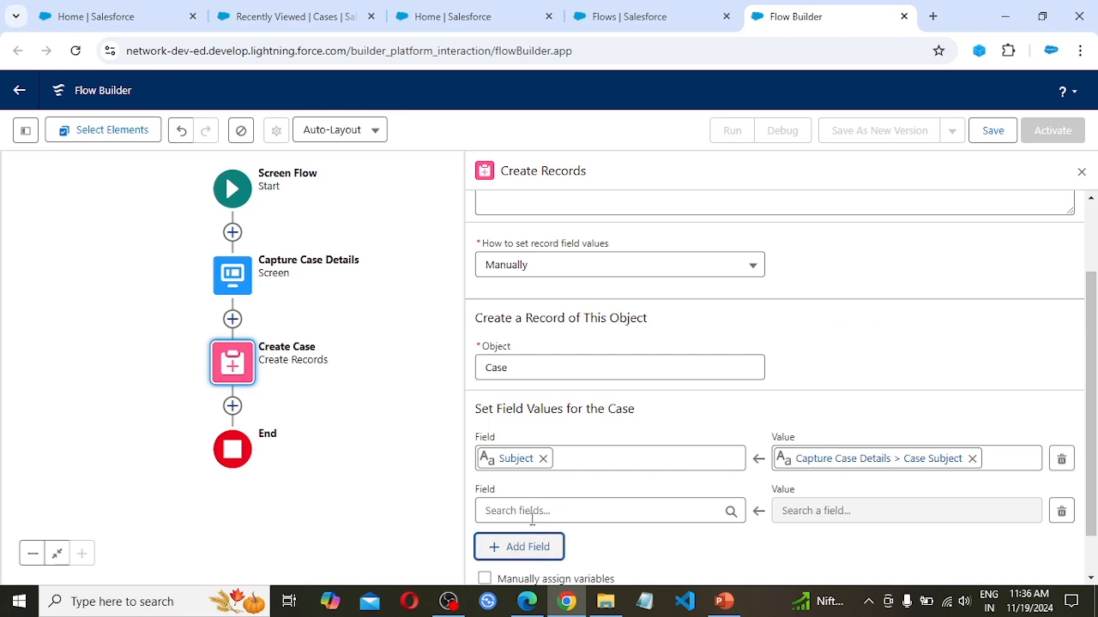
pyautogui.click(526, 511)
pyautogui.write('des')
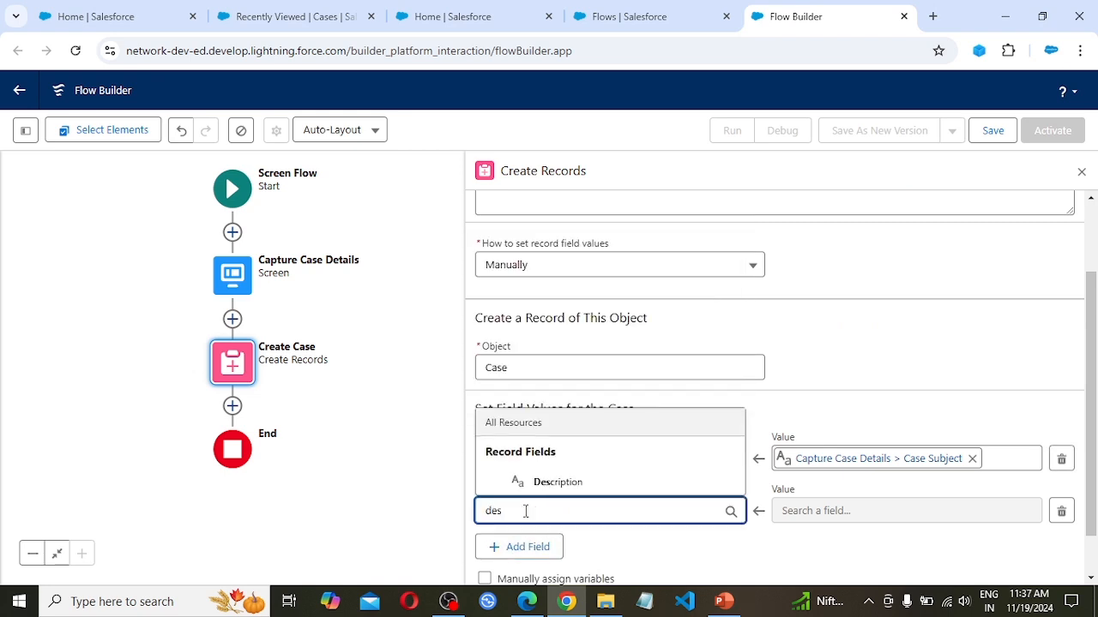
pyautogui.click(568, 483)
pyautogui.click(899, 514)
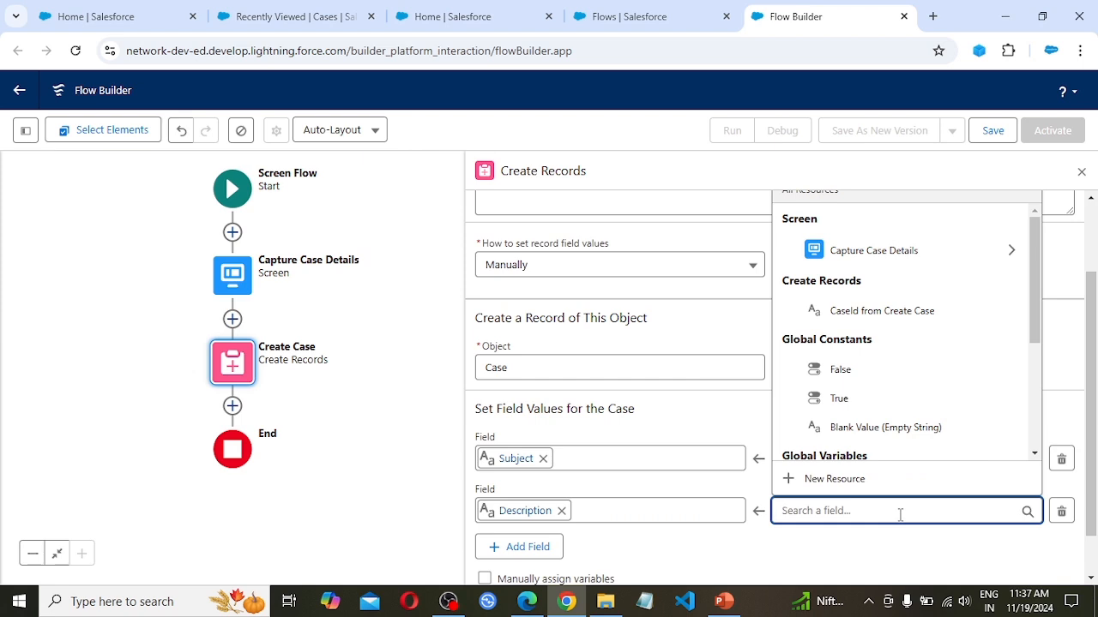
pyautogui.write('case')
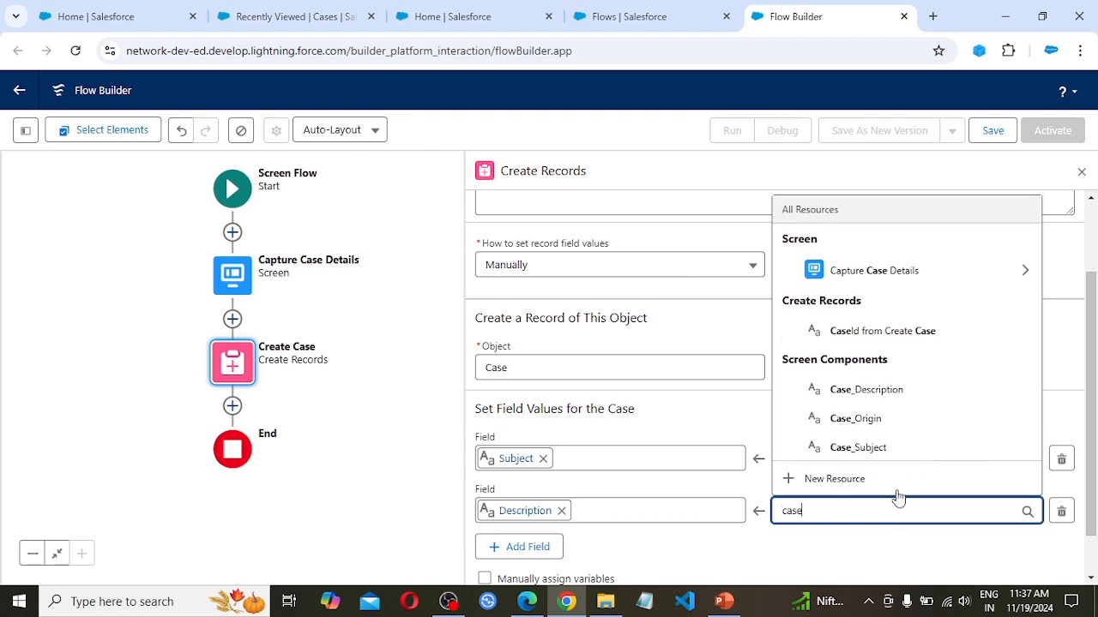
pyautogui.click(880, 391)
# Add a third field assignment that fills Case Origin from the screen's Case Origin input, and review the Create Case settings.
pyautogui.scroll(-1, 601, 488)
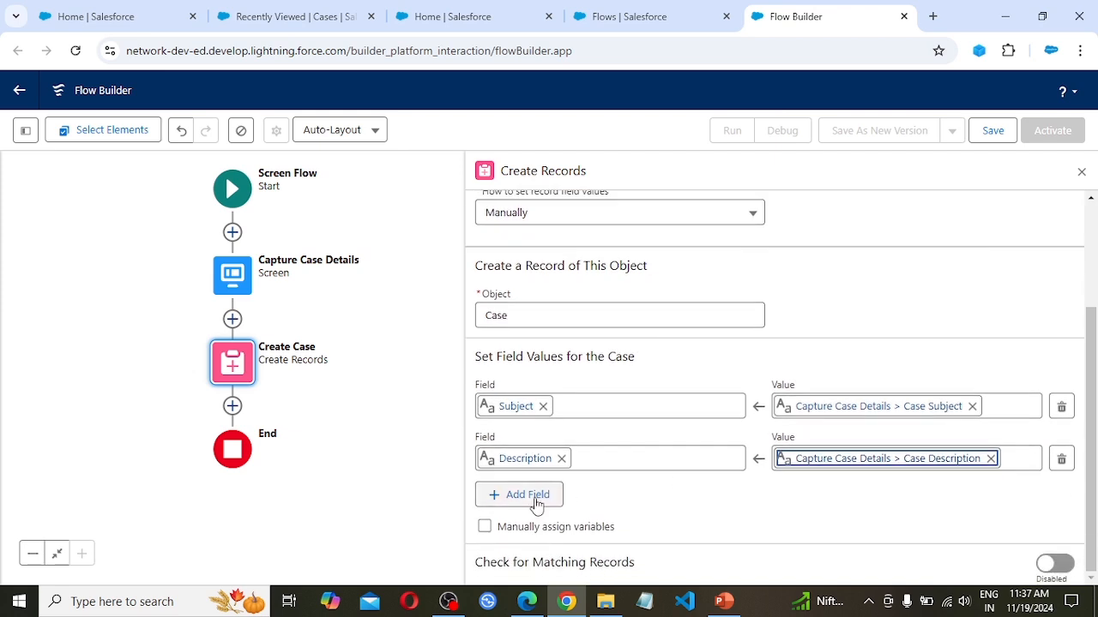
pyautogui.click(521, 495)
pyautogui.click(541, 510)
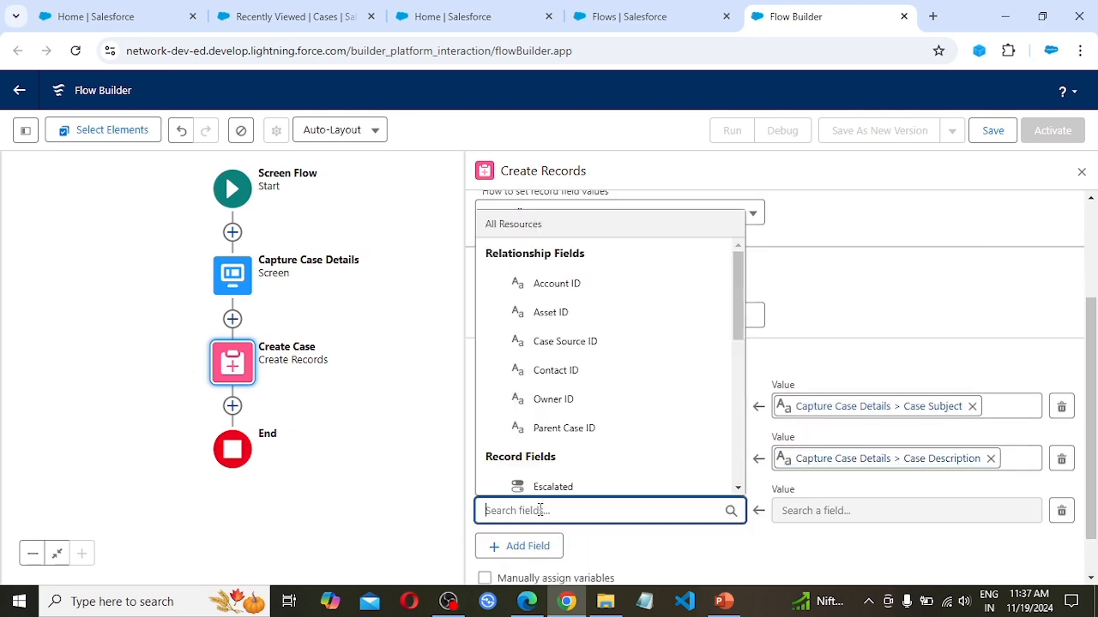
pyautogui.write('Case')
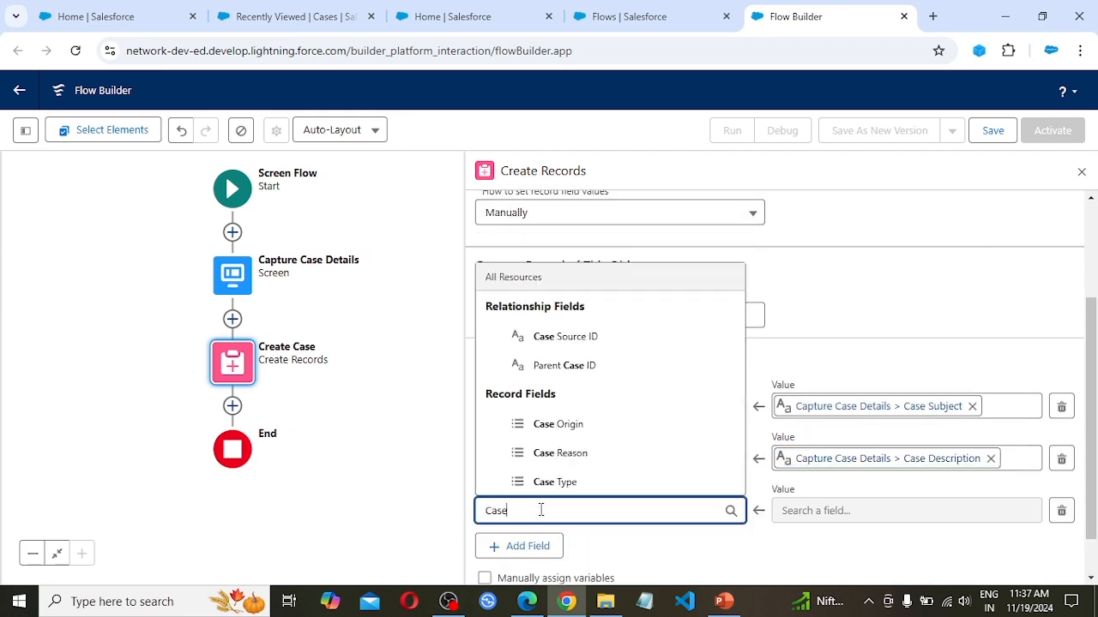
pyautogui.click(589, 425)
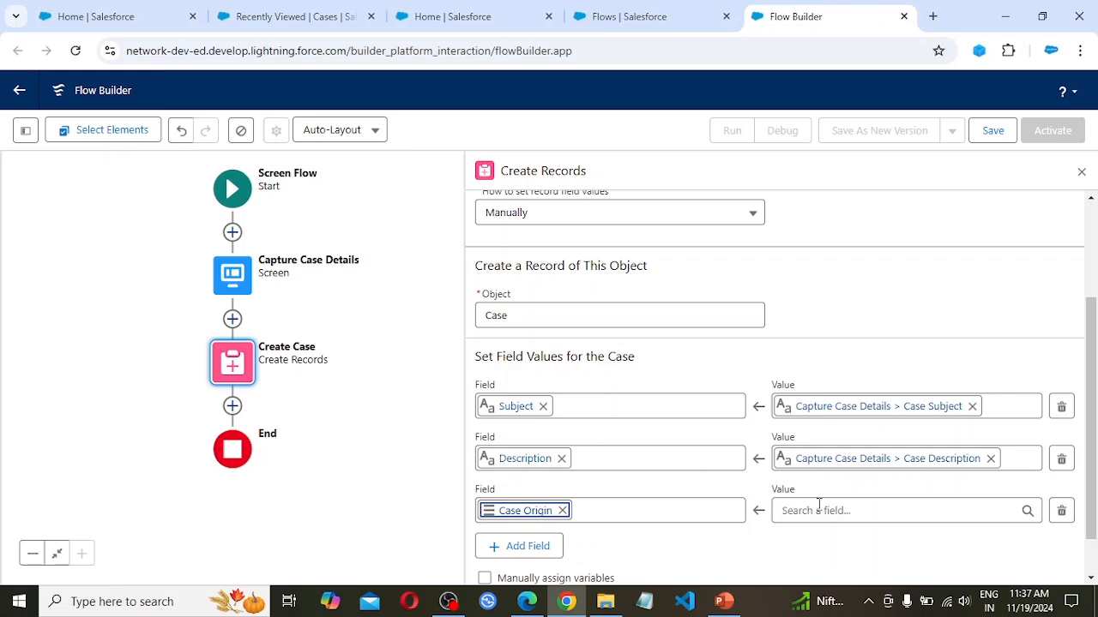
pyautogui.click(852, 510)
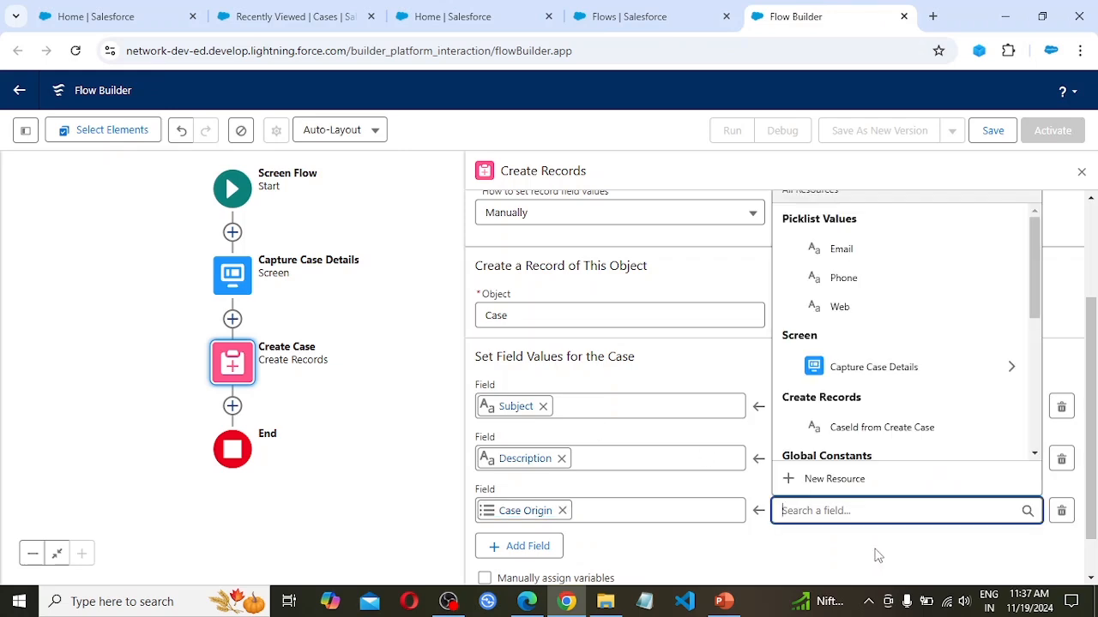
pyautogui.scroll(-1, 878, 556)
pyautogui.write('case')
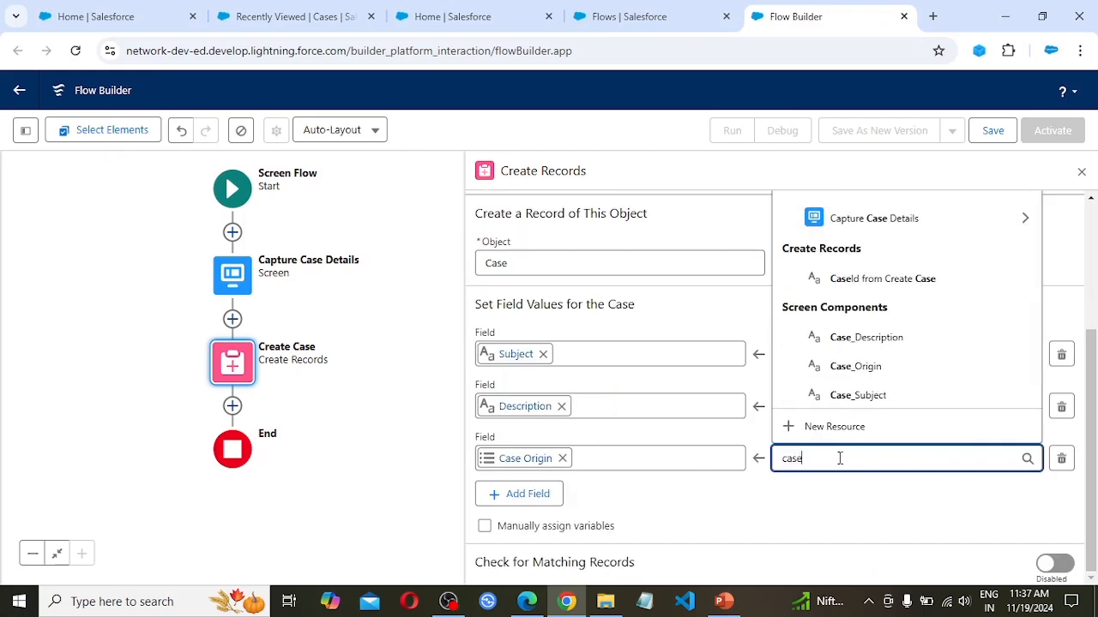
pyautogui.click(886, 368)
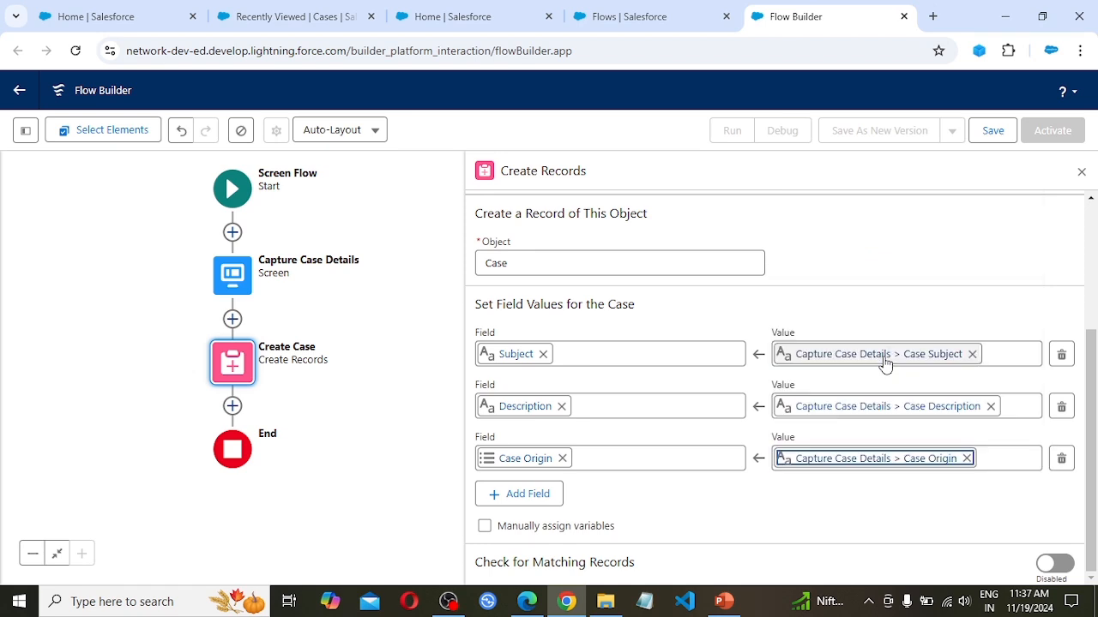
pyautogui.click(693, 503)
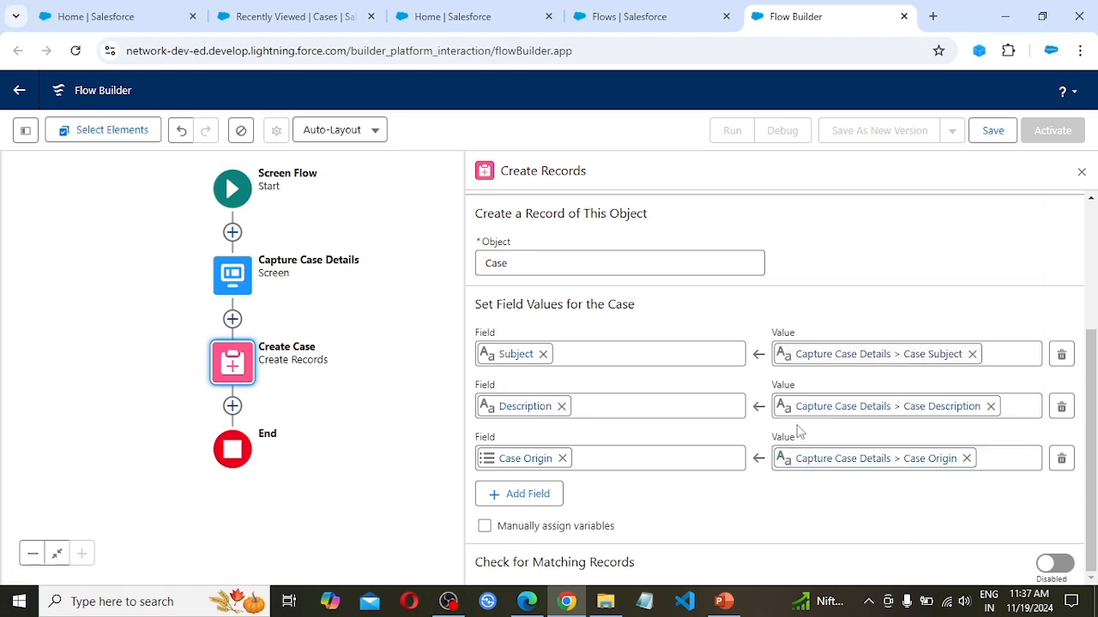
pyautogui.scroll(2, 822, 390)
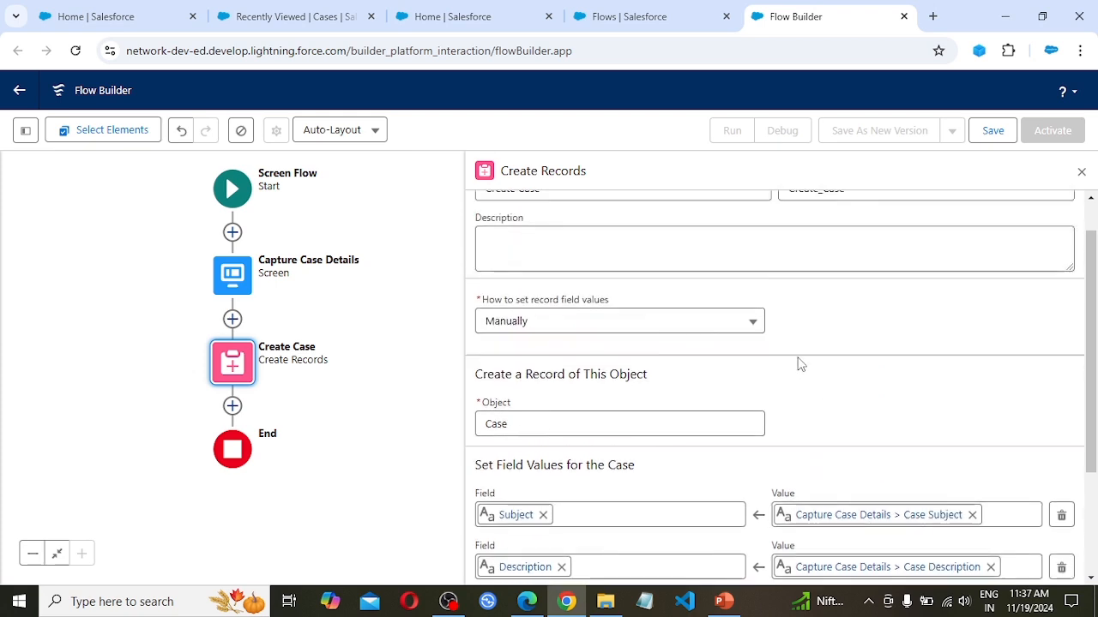
pyautogui.scroll(-2, 665, 433)
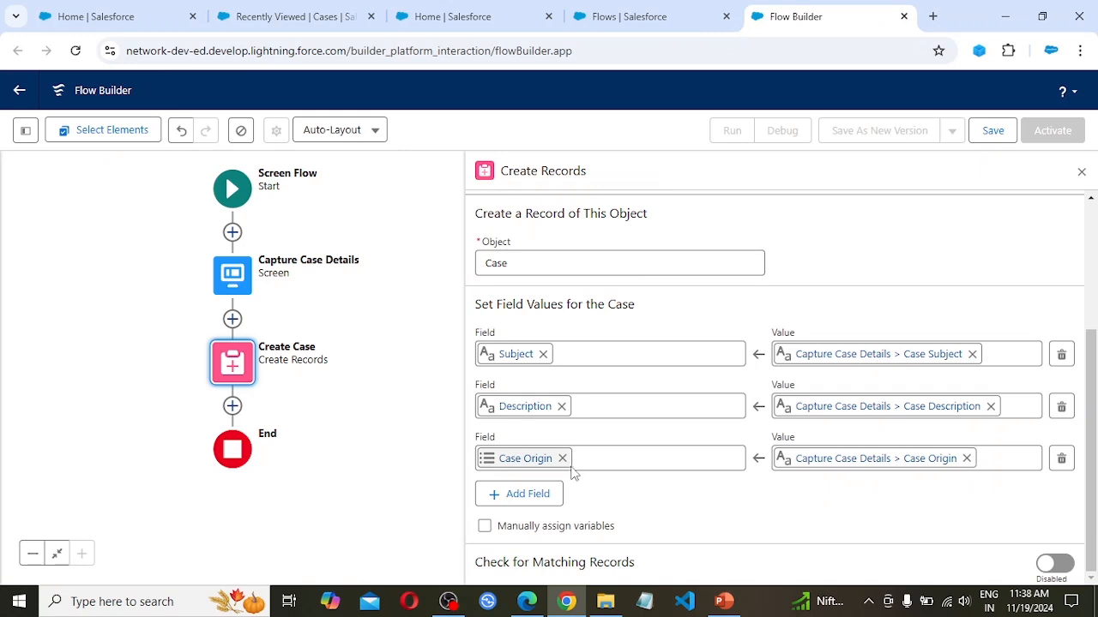
# Add a Screen element after Create Case and label it "Case Details" with the API name Case_Details.
pyautogui.click(231, 415)
pyautogui.scroll(-2, 202, 530)
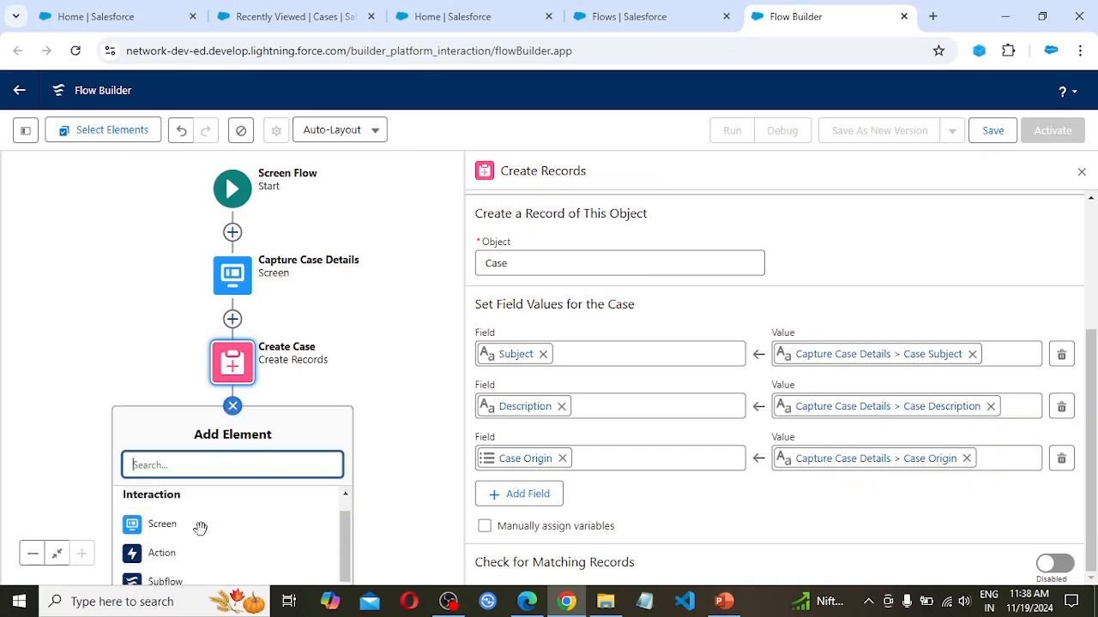
pyautogui.scroll(3, 193, 530)
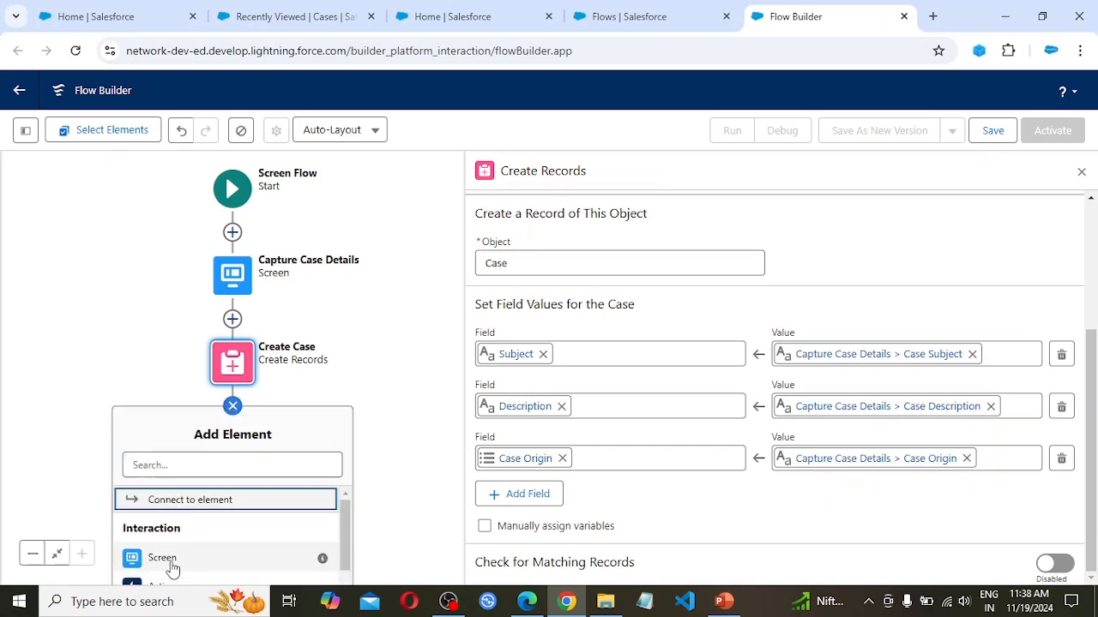
pyautogui.click(164, 559)
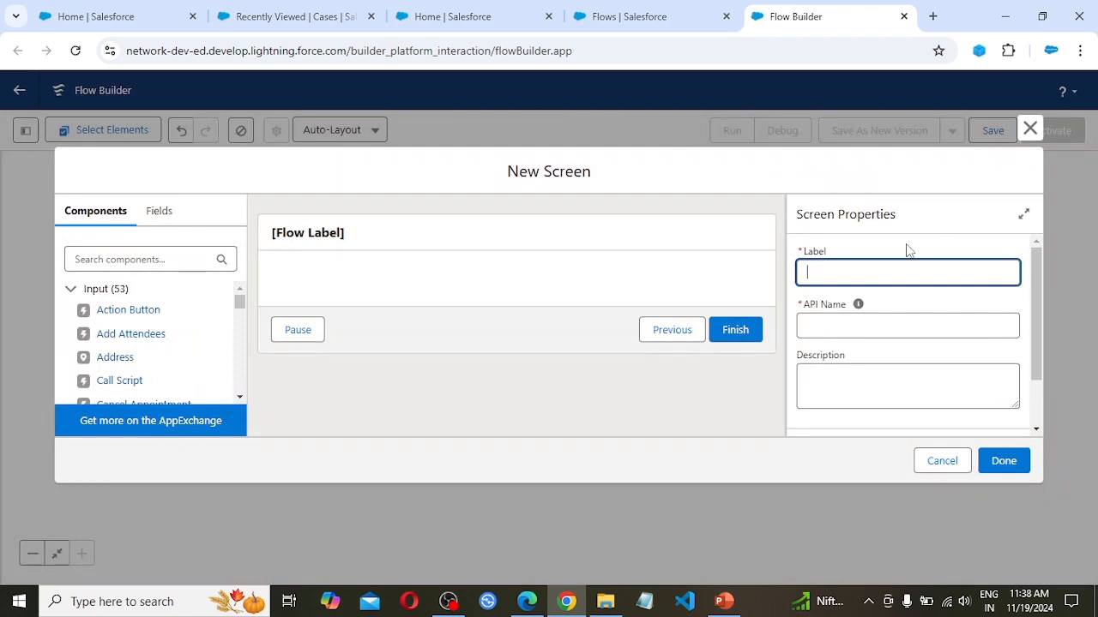
pyautogui.write('Case details')
pyautogui.press('Tab')
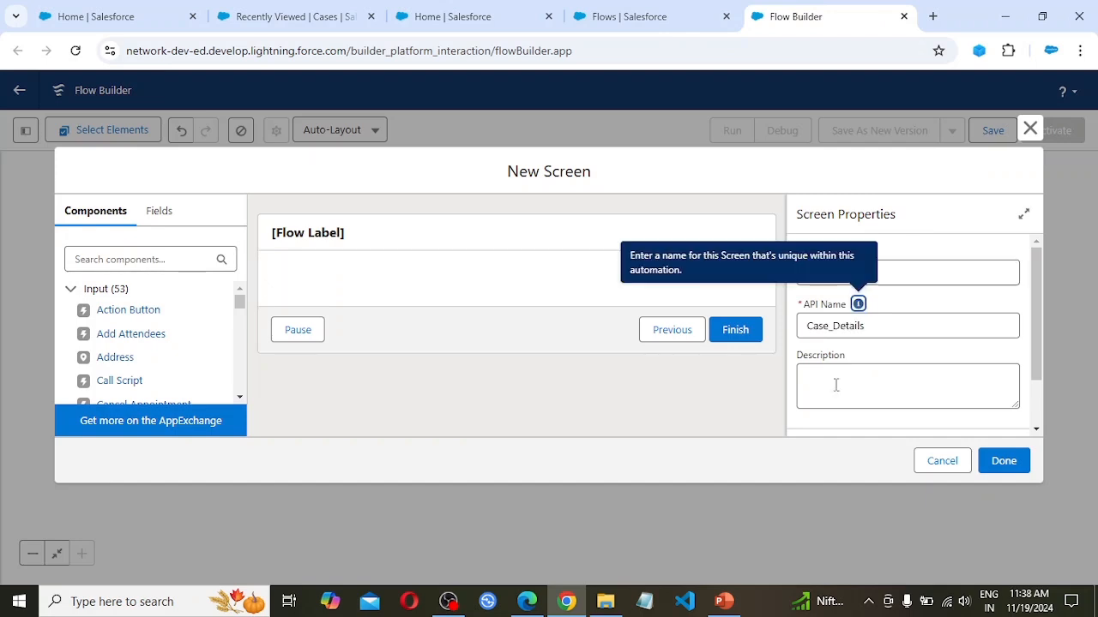
# Find the Display Text component and place it on the Case Details screen.
pyautogui.click(113, 259)
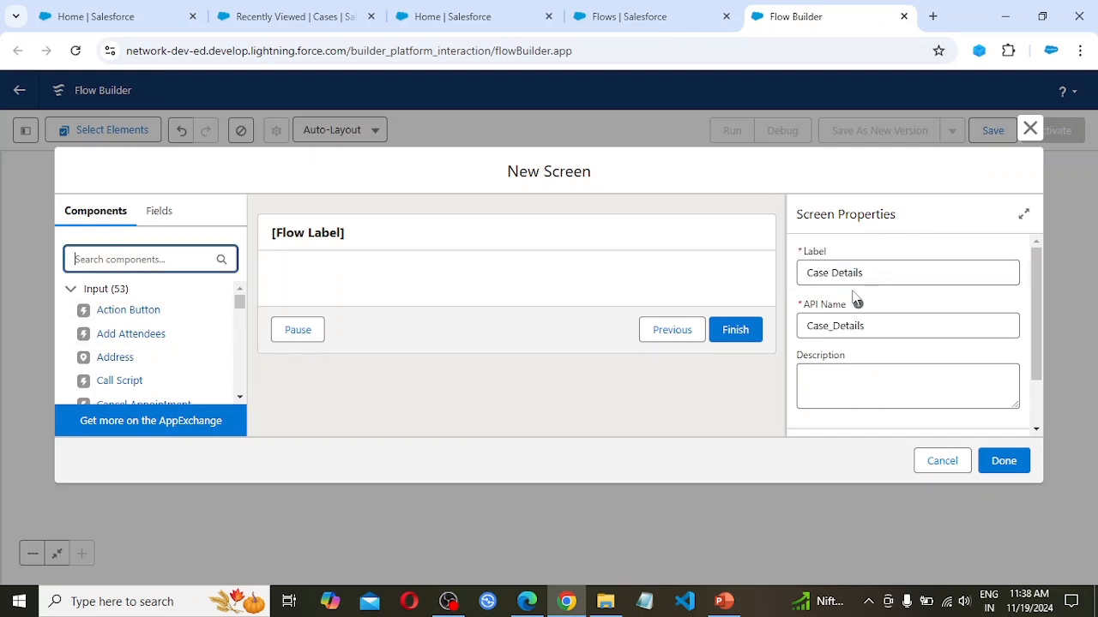
pyautogui.write('display')
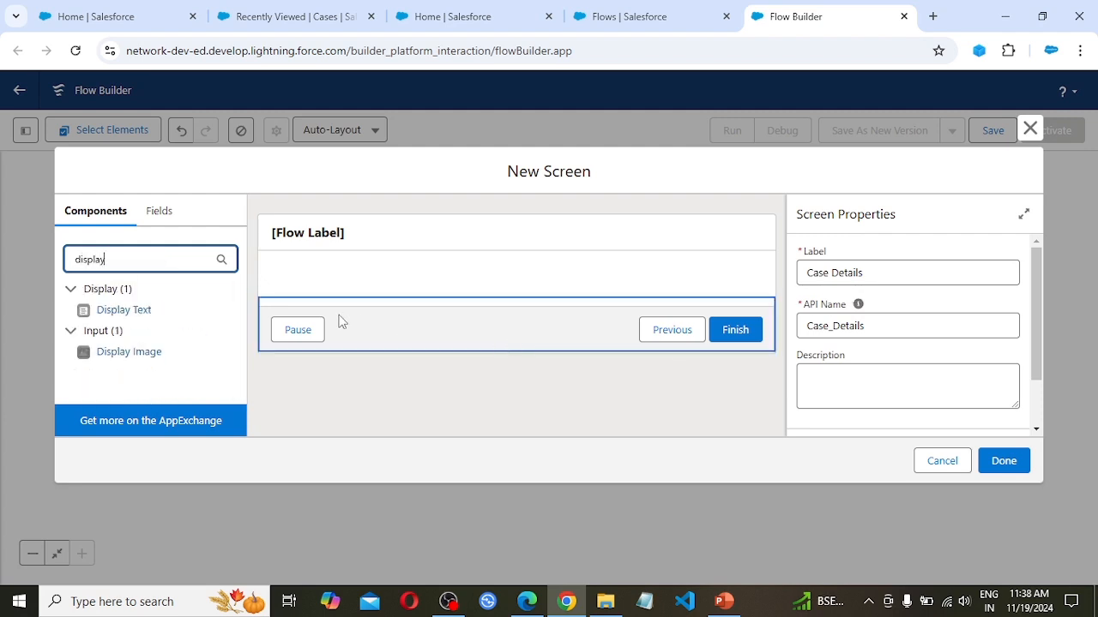
pyautogui.moveTo(123, 310); pyautogui.dragTo(395, 288)
# Set the Display Text component's API name to Display_Case_Details, using underscores instead of spaces.
pyautogui.click(827, 274)
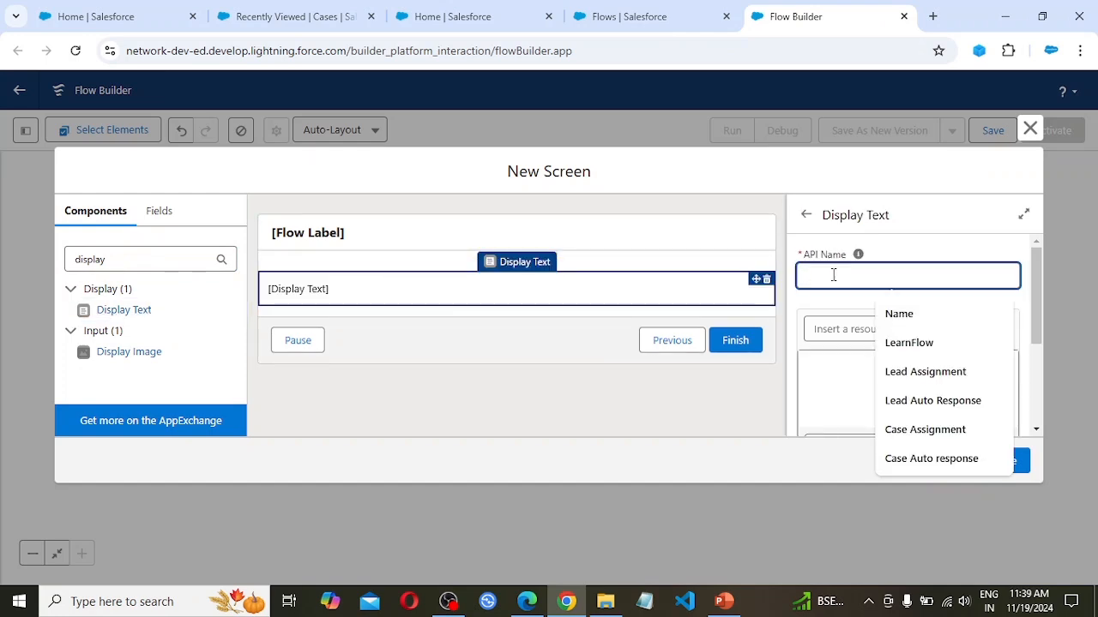
pyautogui.write('D')
pyautogui.press('BackSpace')
pyautogui.write('Display ')
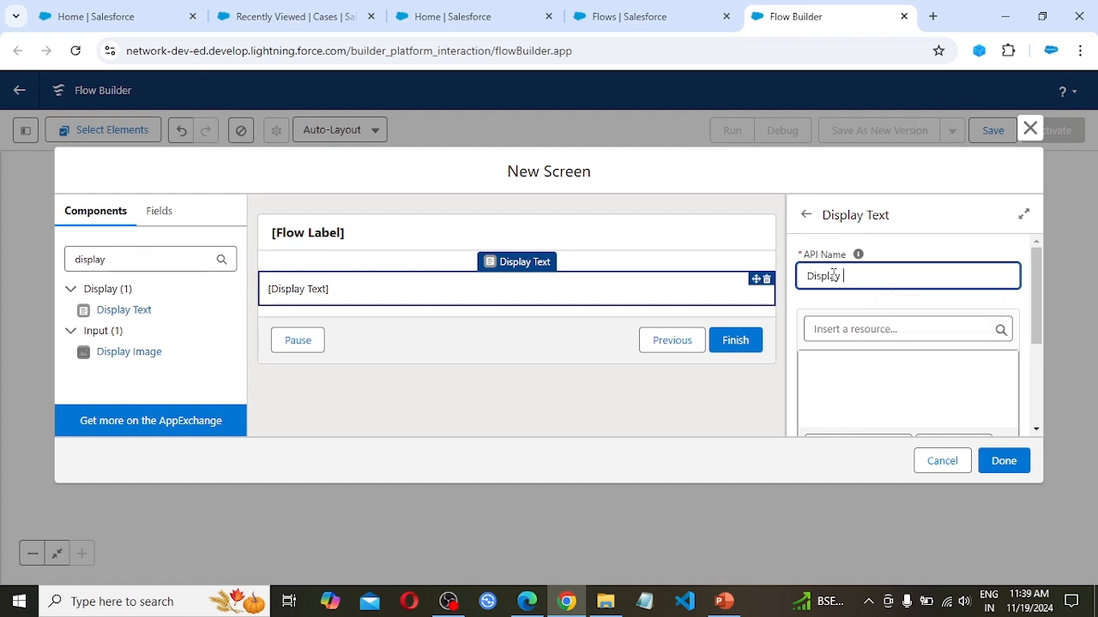
pyautogui.write('Case deta')
pyautogui.press('BackSpace')
pyautogui.press('BackSpace')
pyautogui.press('BackSpace')
pyautogui.press('BackSpace')
pyautogui.write('De')
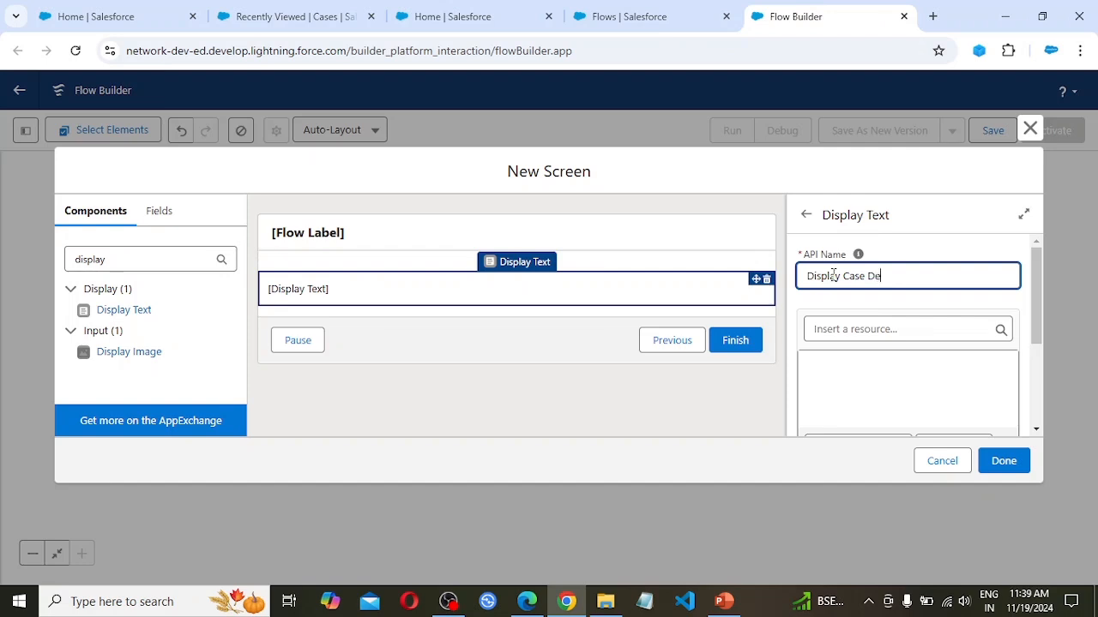
pyautogui.write('tails')
pyautogui.press('Tab')
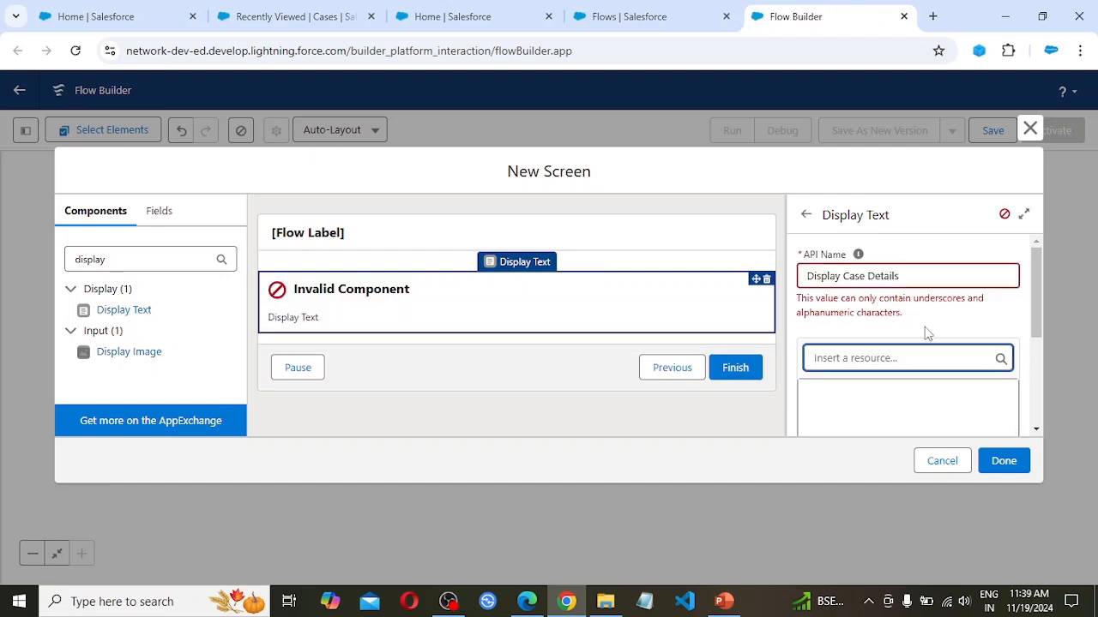
pyautogui.click(865, 275)
pyautogui.press('BackSpace')
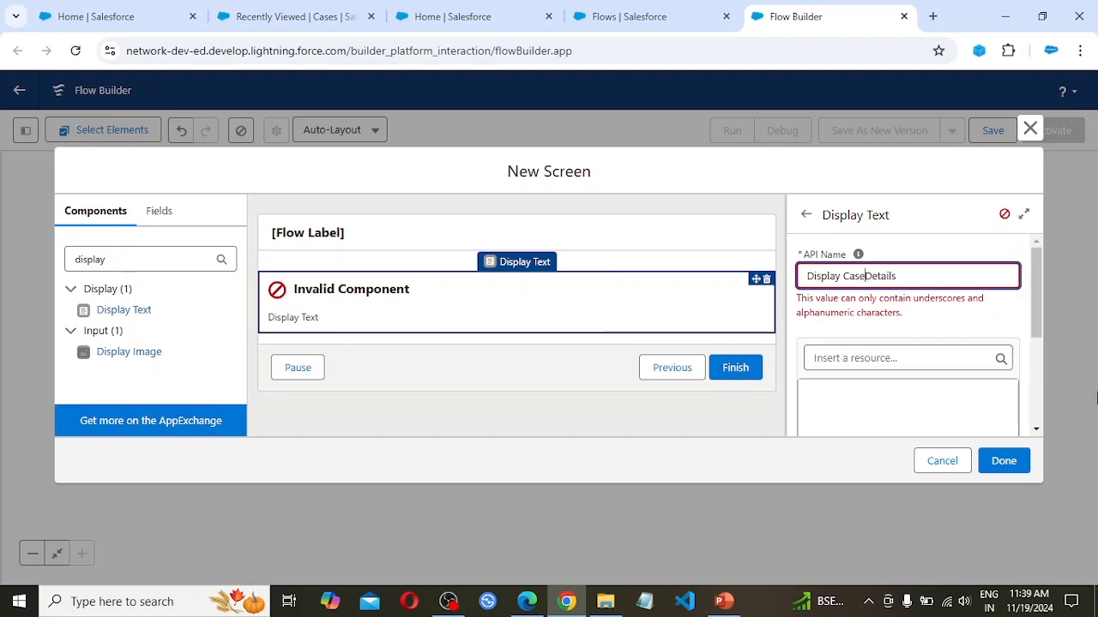
pyautogui.write('_')
pyautogui.press('BackSpace')
pyautogui.write('_')
# Enter "New Case has been created" as the content of the Display Text component.
pyautogui.click(859, 392)
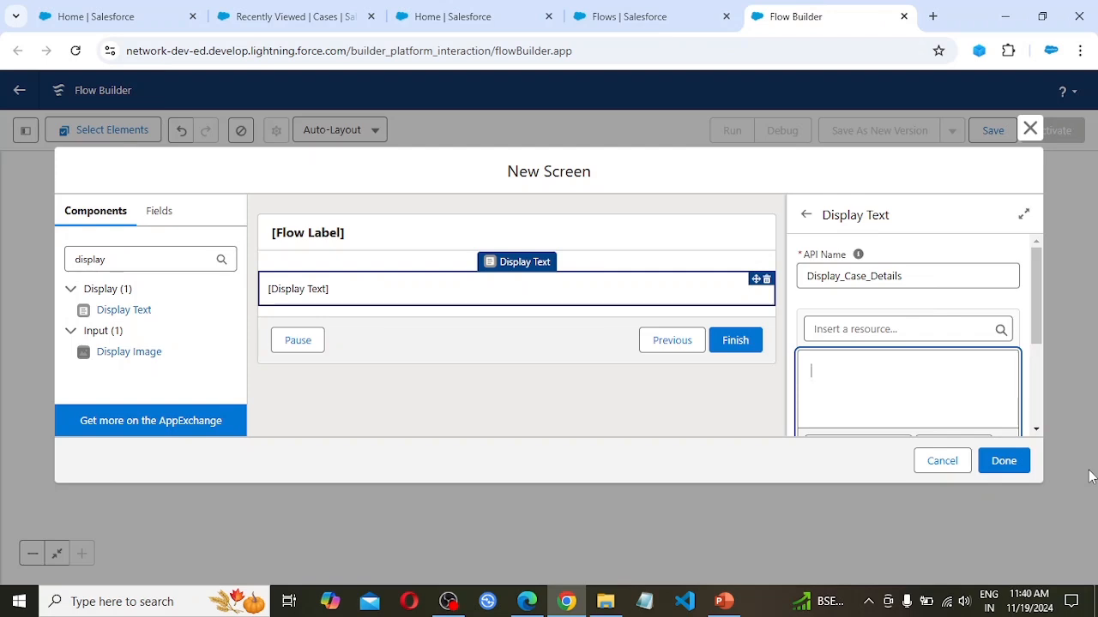
pyautogui.write('New C')
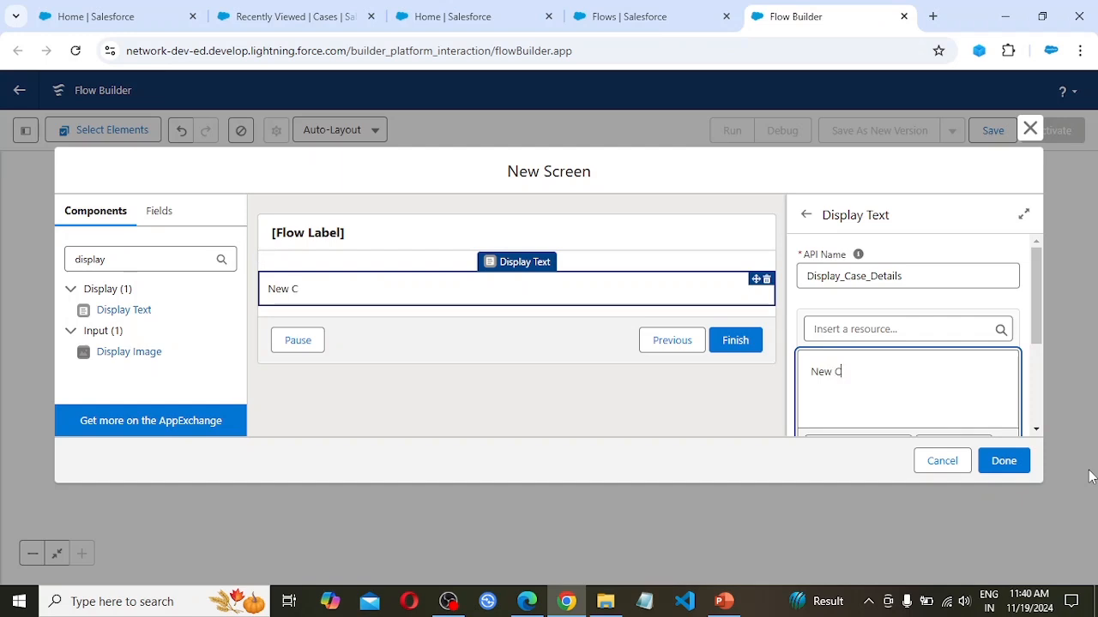
pyautogui.write('ase has been created')
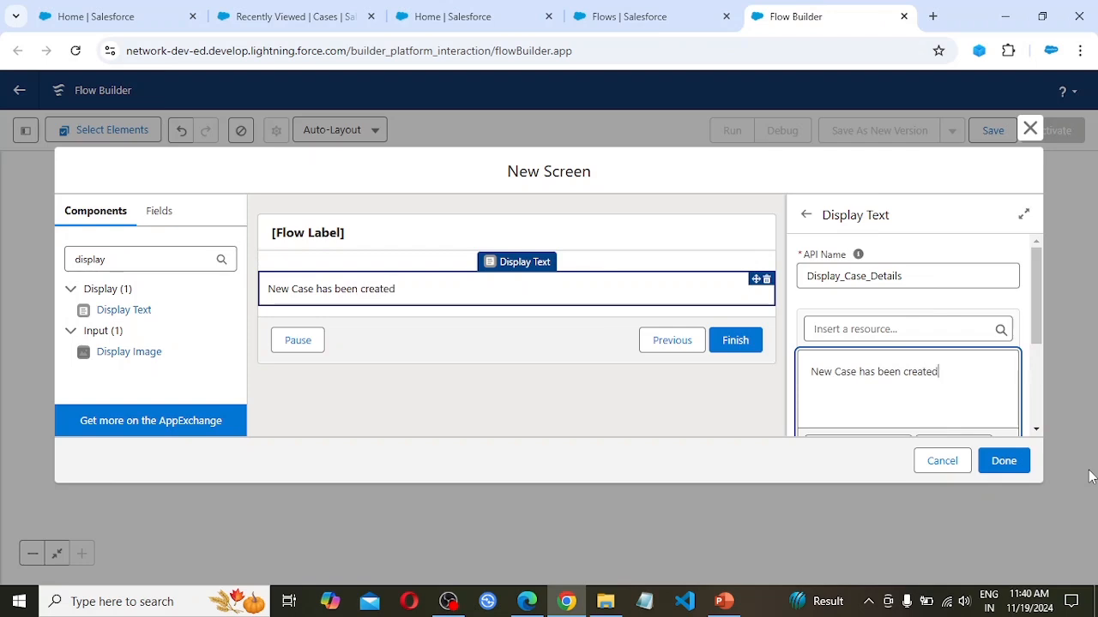
# Complete the display text to read "New Case has been created with following details!" and make the whole sentence bold.
pyautogui.write(' with following details!')
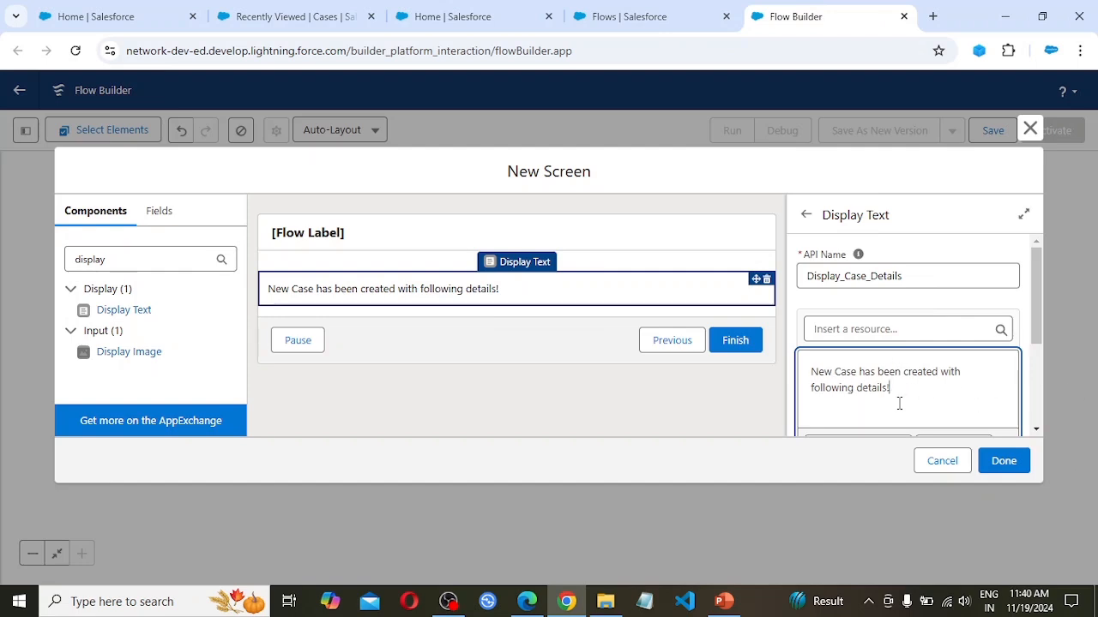
pyautogui.scroll(-1, 901, 403)
pyautogui.moveTo(894, 309); pyautogui.dragTo(806, 291)
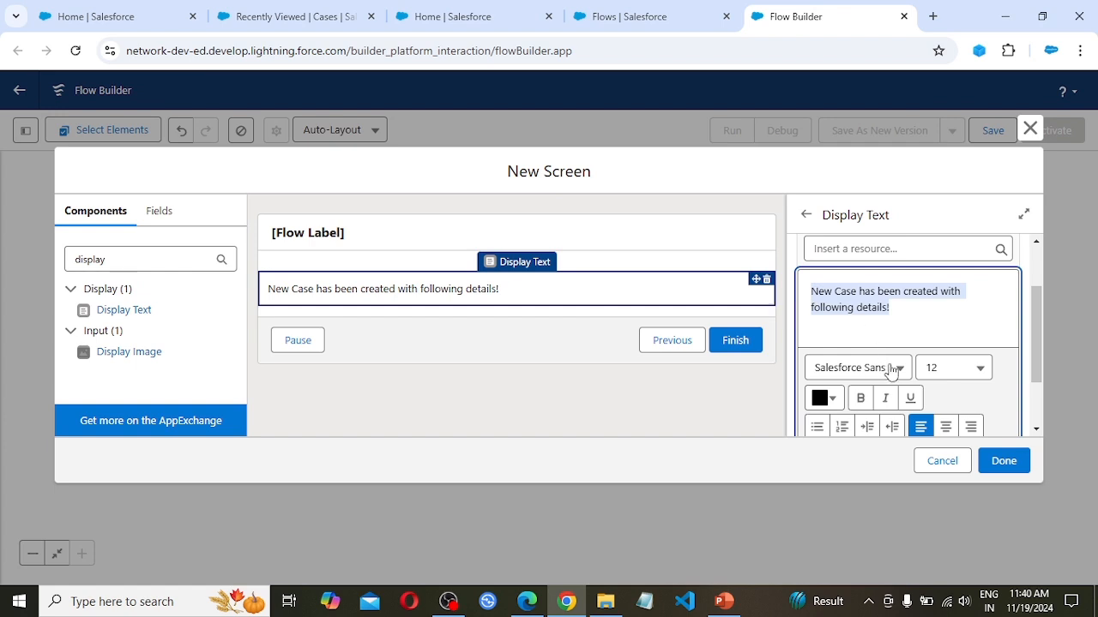
pyautogui.click(861, 399)
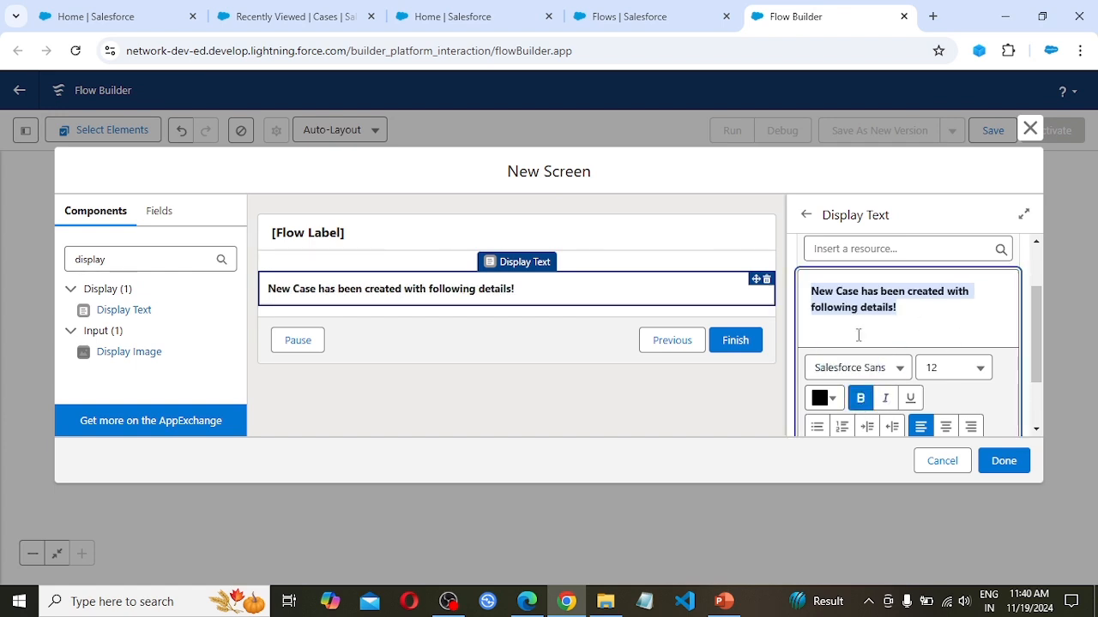
# Below the bold sentence, leave a blank line and add the non-bold lines "Case Subject:" and "Case Origin:".
pyautogui.click(926, 309)
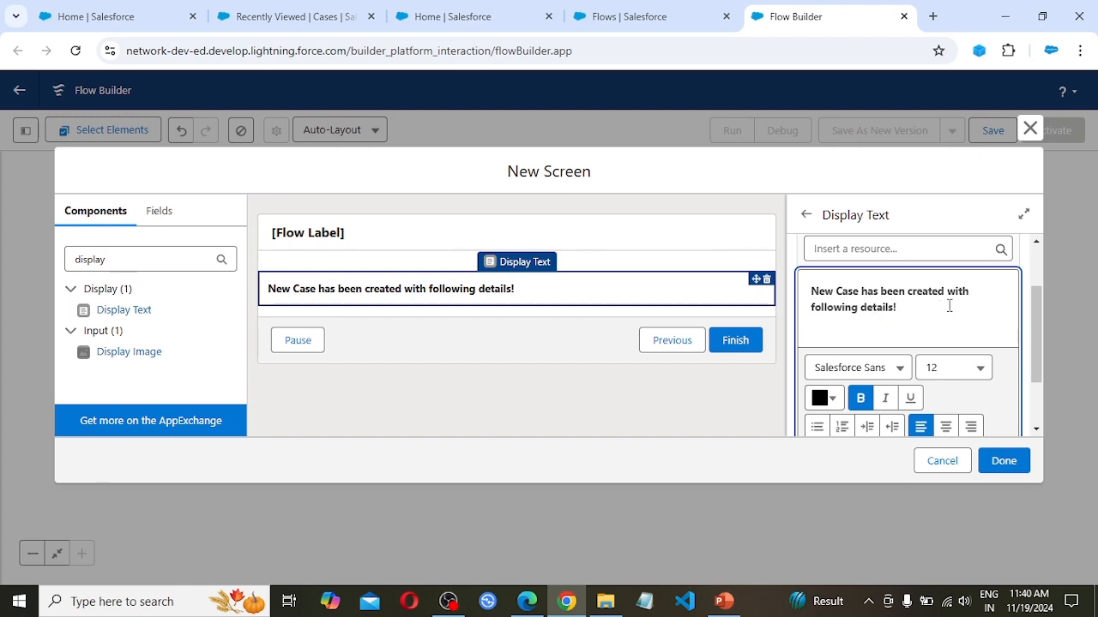
pyautogui.hotkey('ctrl', 'b')
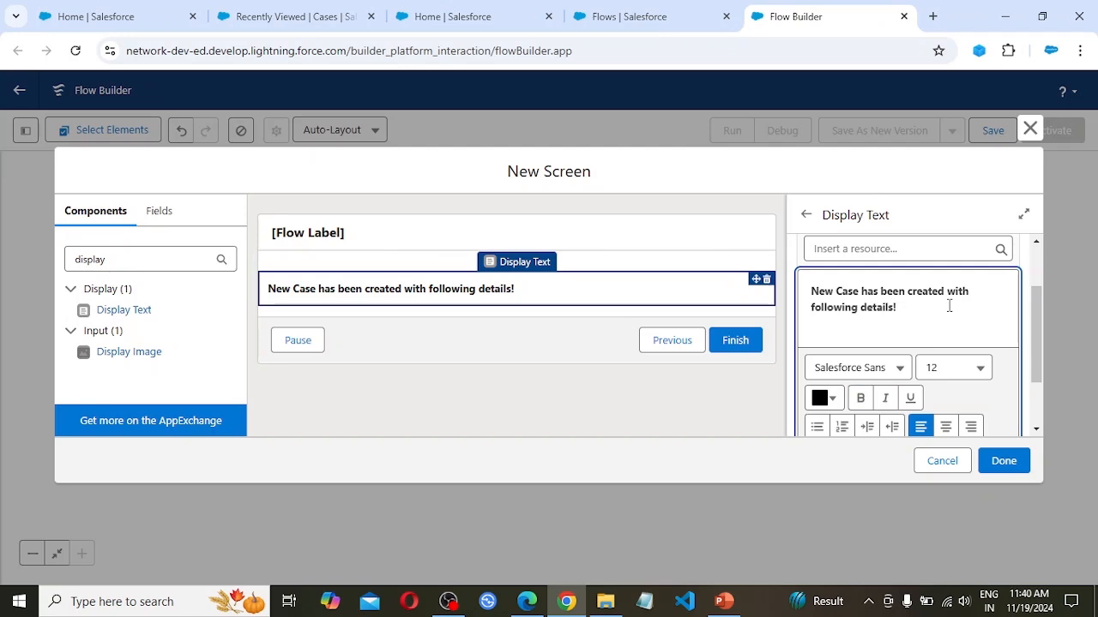
pyautogui.press('Return')
pyautogui.press('Return')
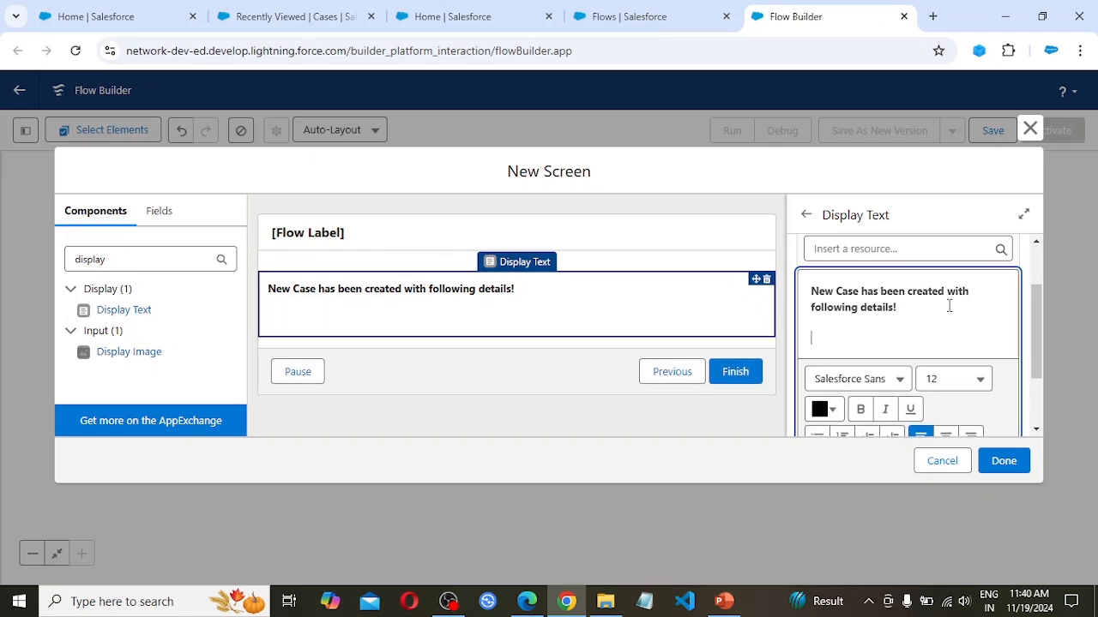
pyautogui.write('Case Subject')
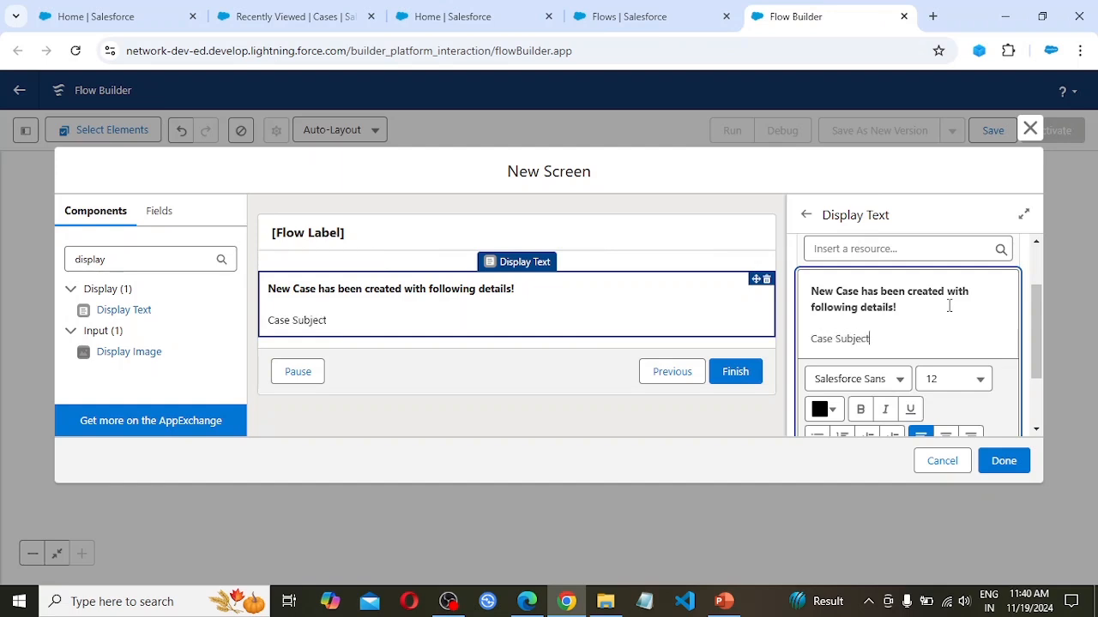
pyautogui.write(':')
pyautogui.press('Return')
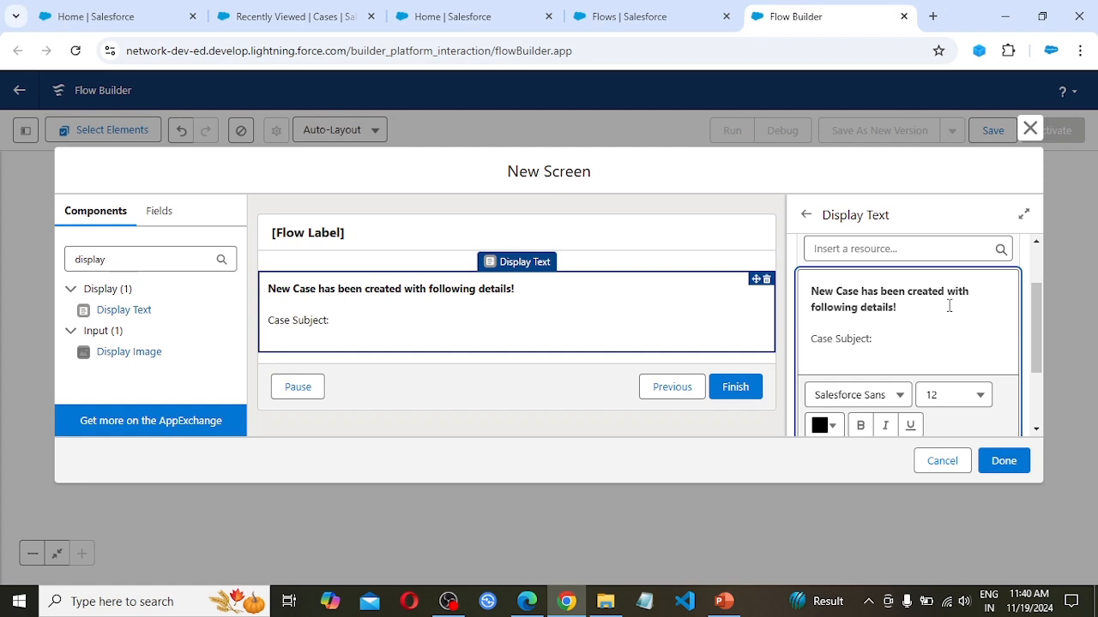
pyautogui.write('Case Origin:')
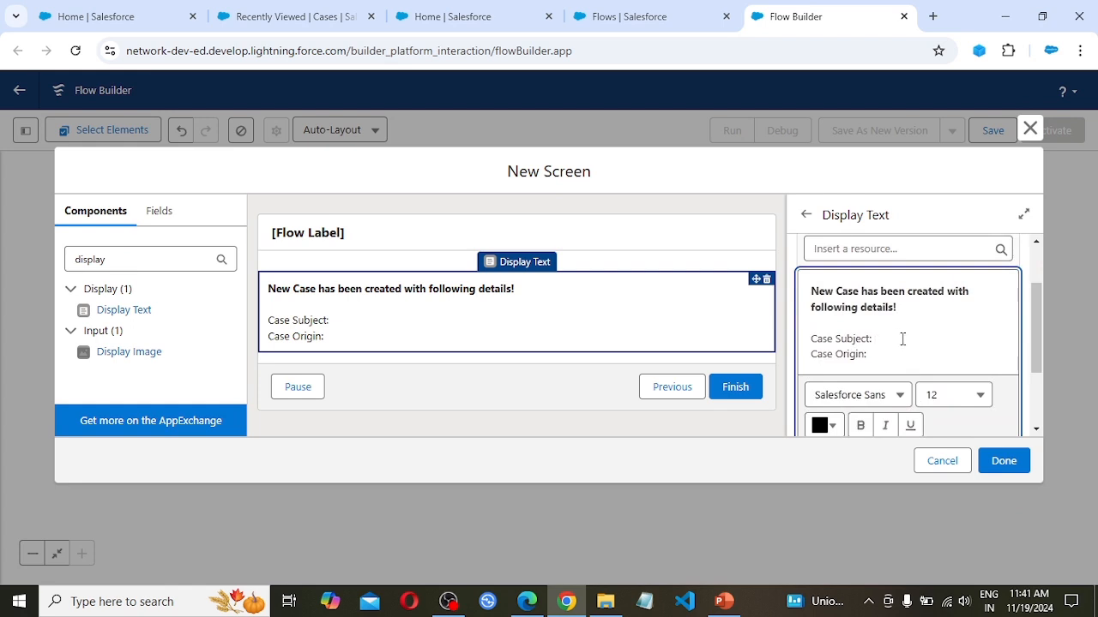
# Insert the Case_Subject and Case_Origin resources after their matching labels in the display text, and complete the screen.
pyautogui.scroll(2, 862, 322)
pyautogui.click(850, 330)
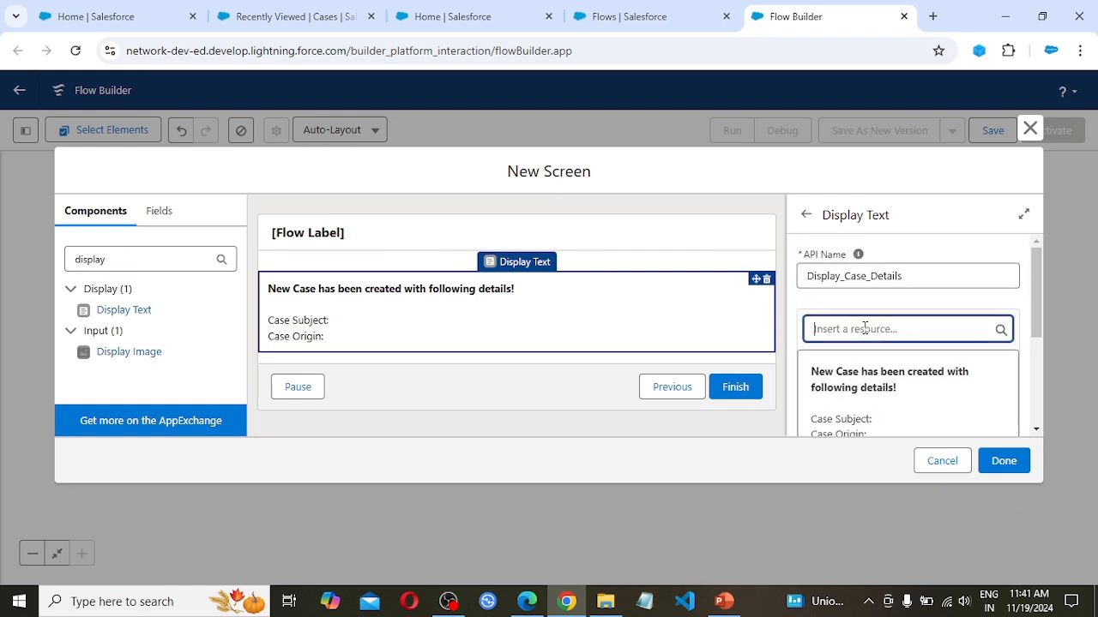
pyautogui.click(899, 507)
pyautogui.click(892, 353)
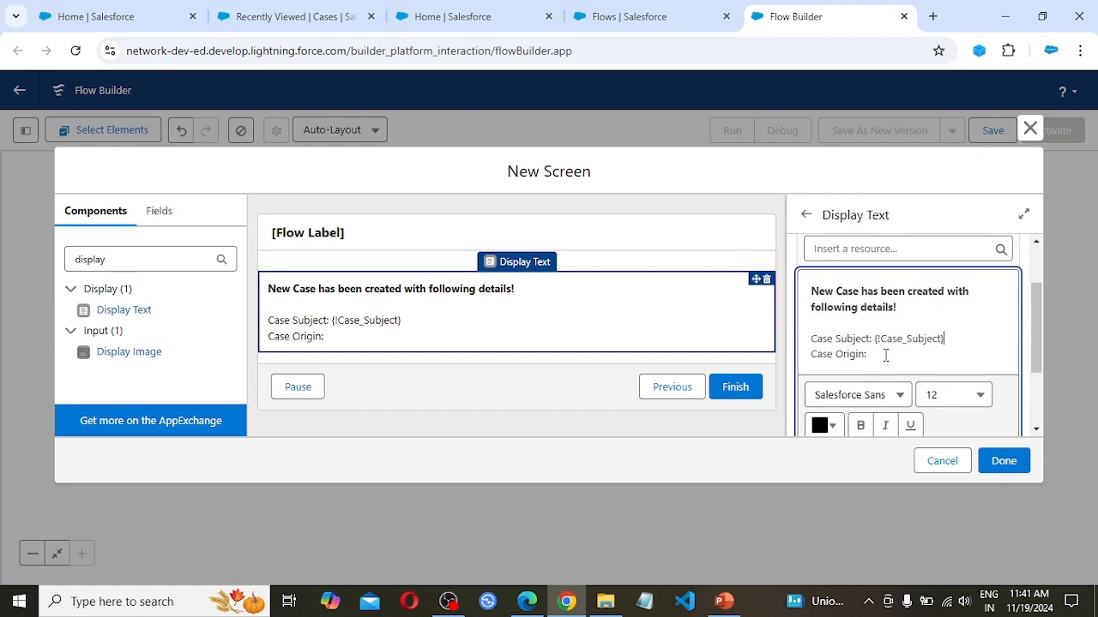
pyautogui.click(878, 249)
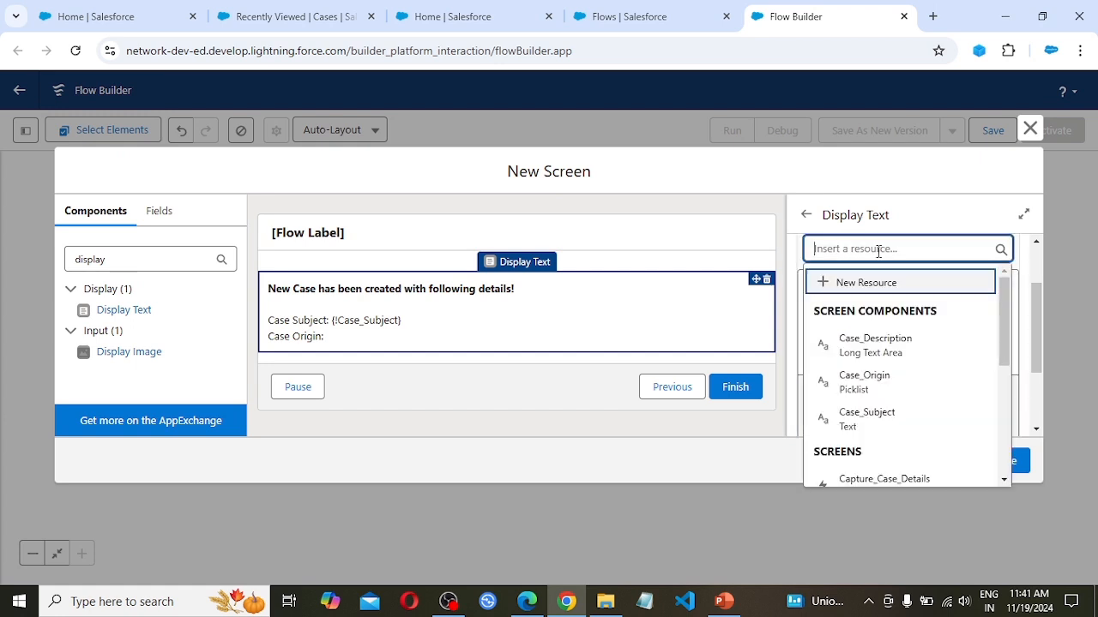
pyautogui.click(884, 388)
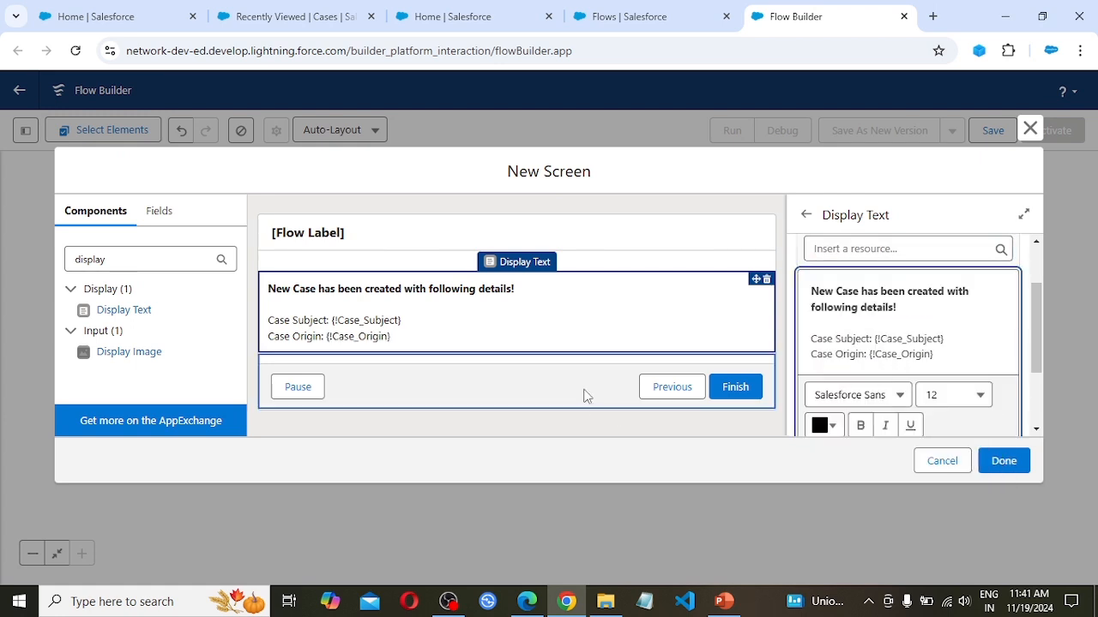
pyautogui.click(1011, 476)
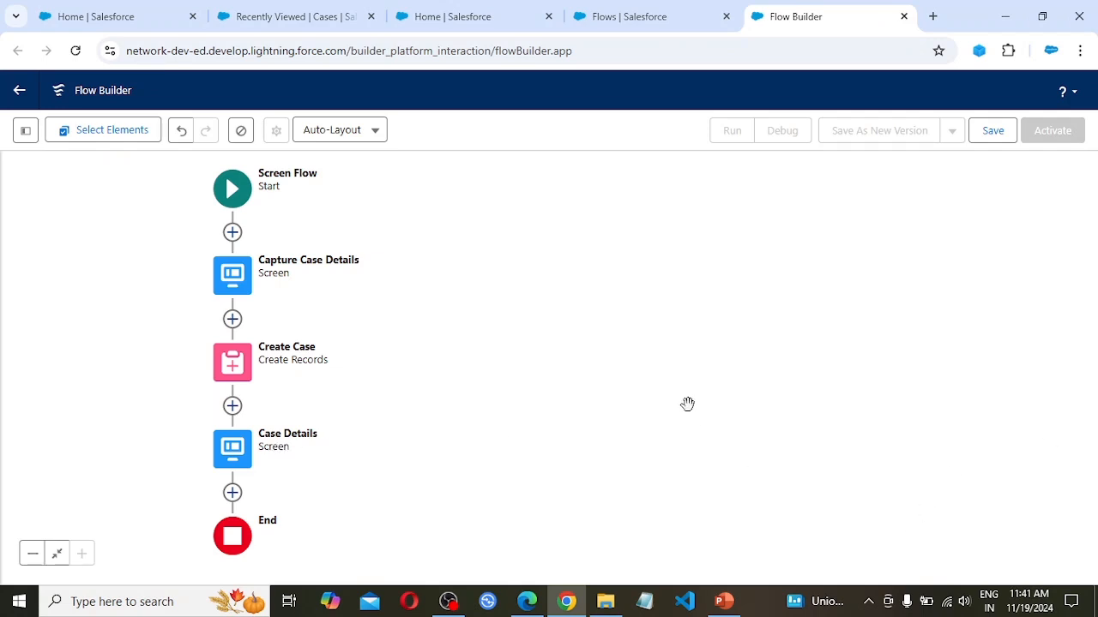
# Save the flow with the label "SF Case Info".
pyautogui.click(993, 133)
pyautogui.click(266, 281)
pyautogui.write('SF Case Info')
pyautogui.press('Tab')
pyautogui.click(864, 429)
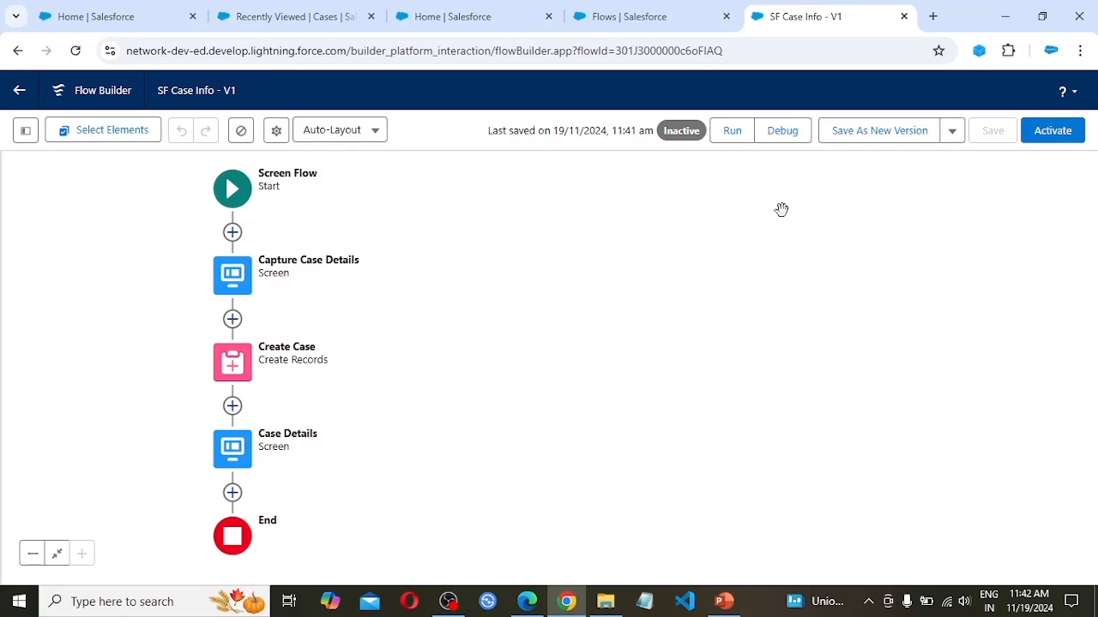
# Start a debug run and enter the case subject "Computer Desktop Issue" with the description "Desktop is not turning on.".
pyautogui.click(785, 133)
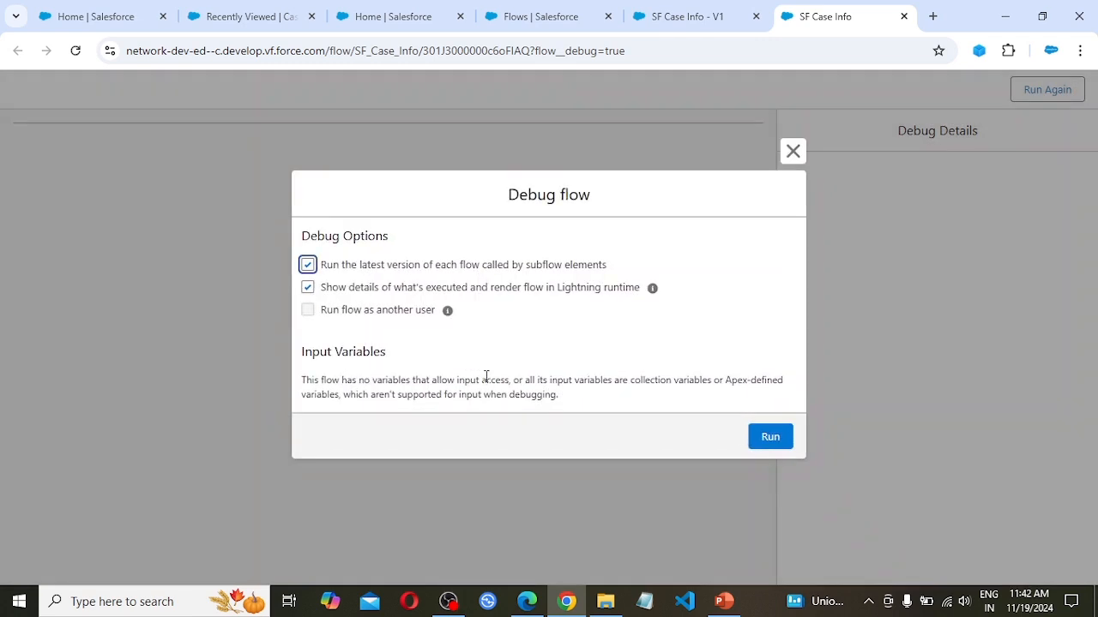
pyautogui.click(772, 439)
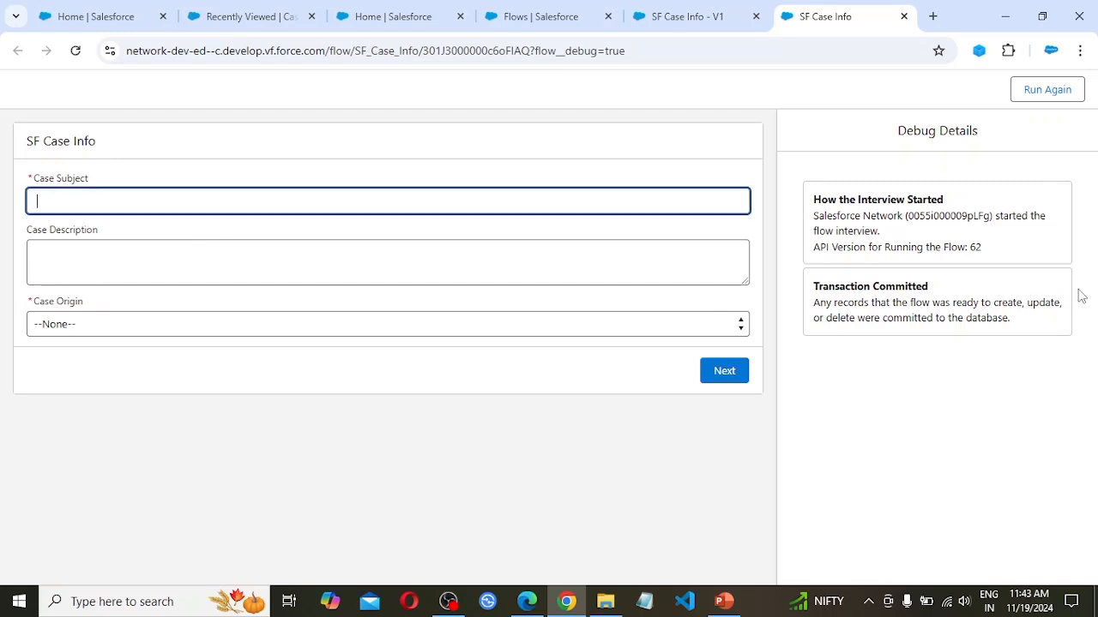
pyautogui.write('mputer De')
pyautogui.write('sktop Issue')
pyautogui.press('Tab')
pyautogui.write('Desktop is not t')
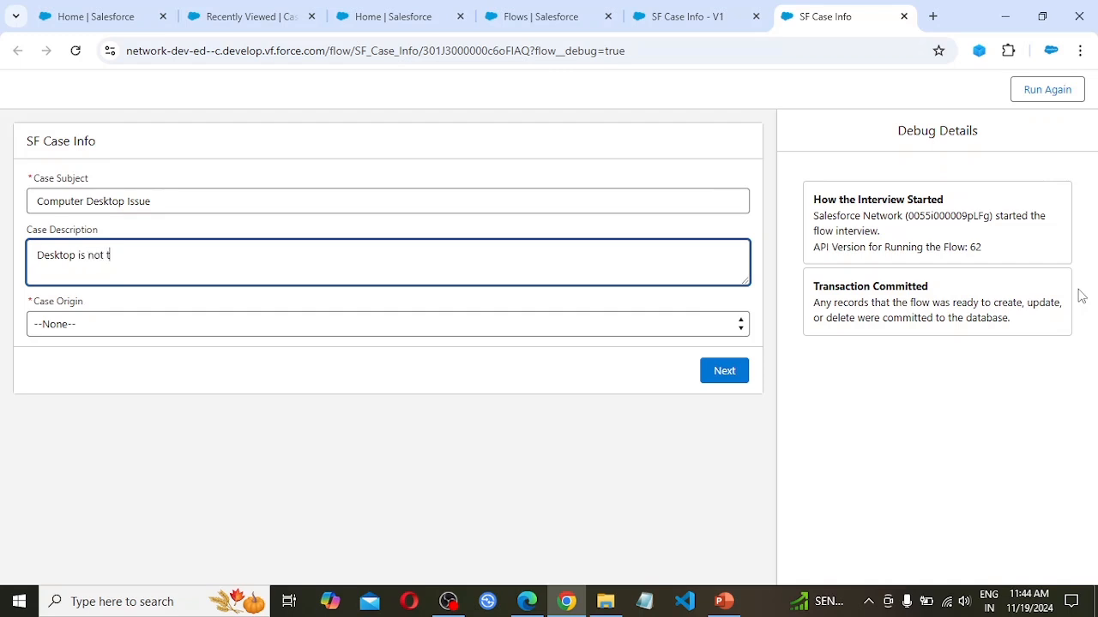
pyautogui.write('urning on.')
# Set the case origin to Web, submit the case details and finish the flow interview from the confirmation screen.
pyautogui.click(191, 326)
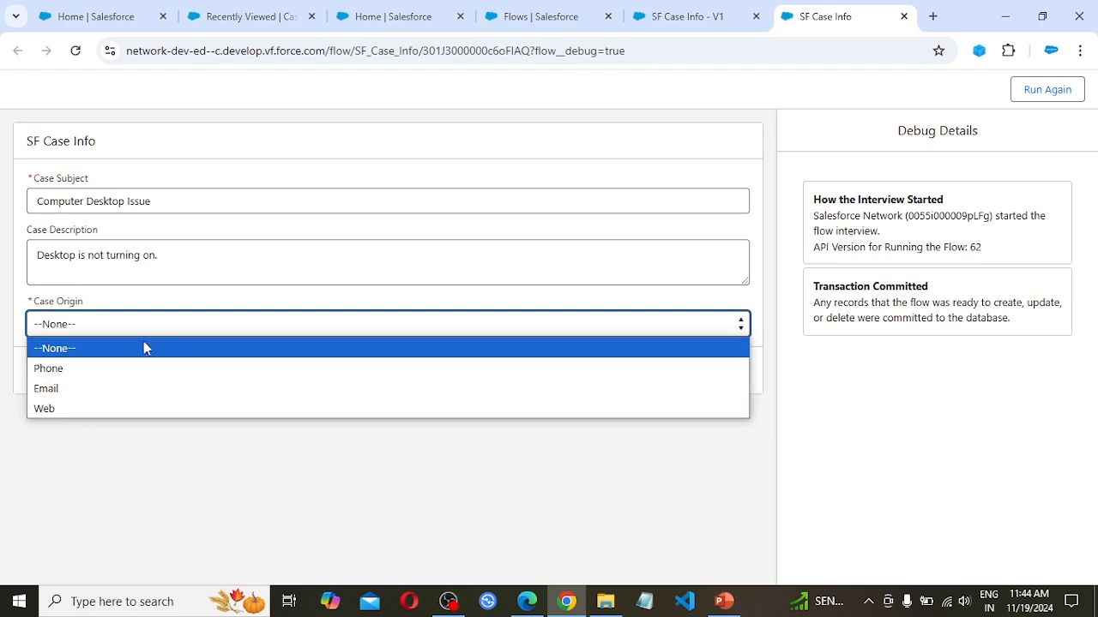
pyautogui.click(74, 409)
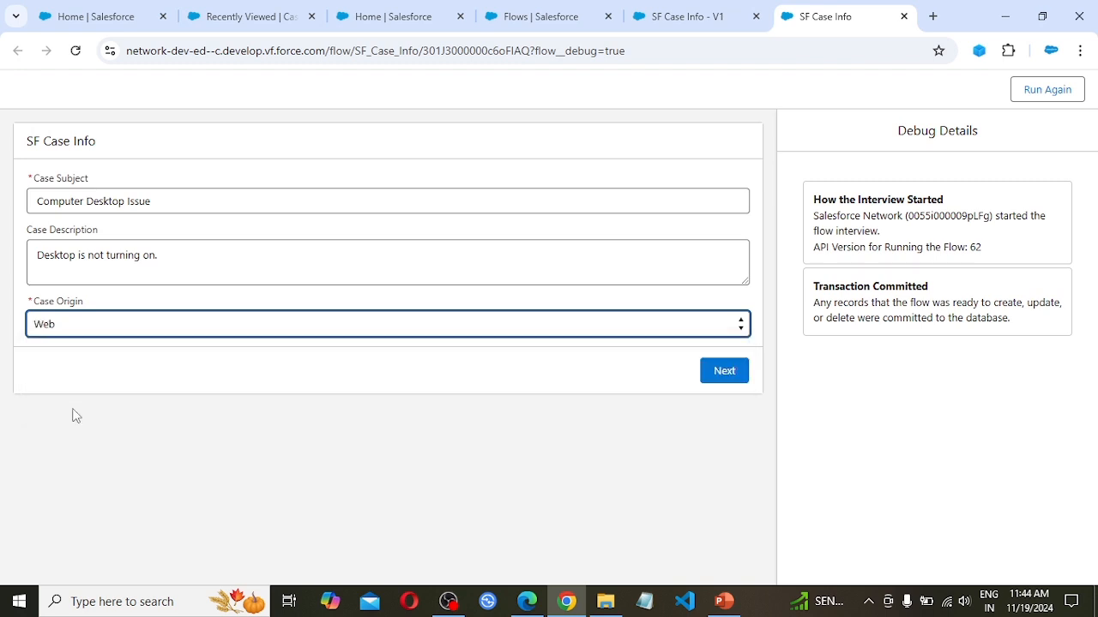
pyautogui.click(725, 371)
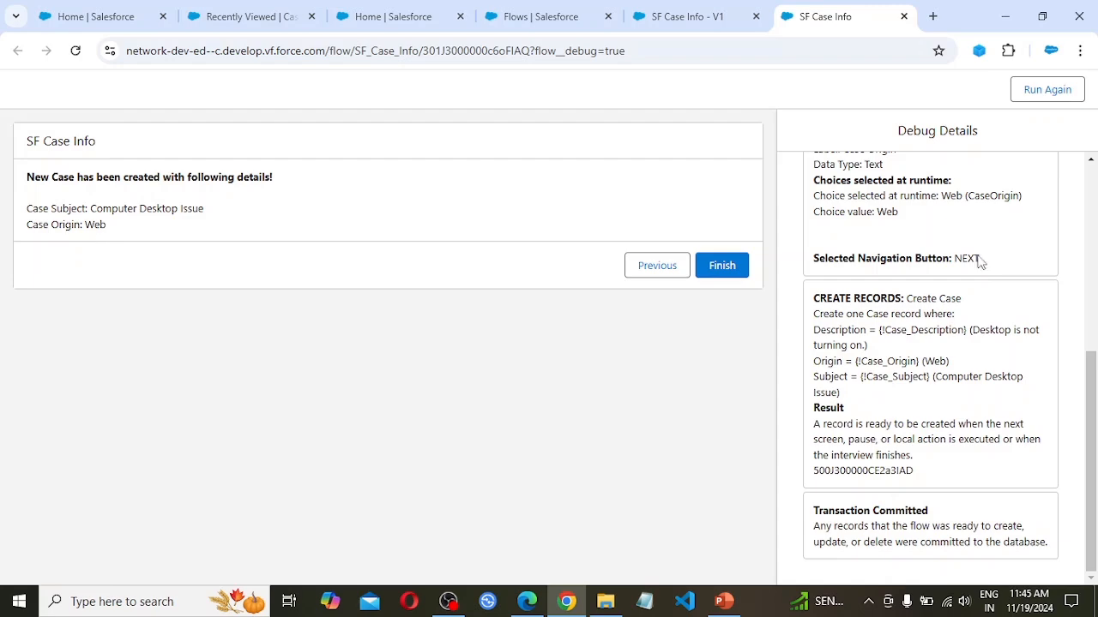
pyautogui.click(726, 277)
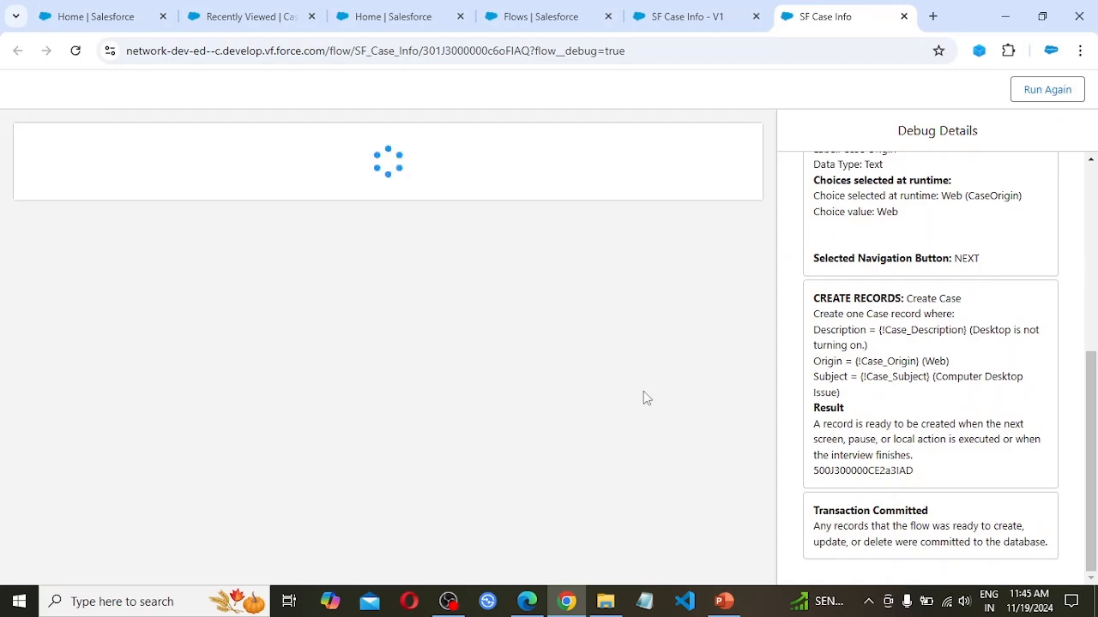
# Review the debug details for the captured screen inputs, the Create Case element and the Case Details screen.
pyautogui.scroll(5, 956, 380)
pyautogui.scroll(3, 955, 380)
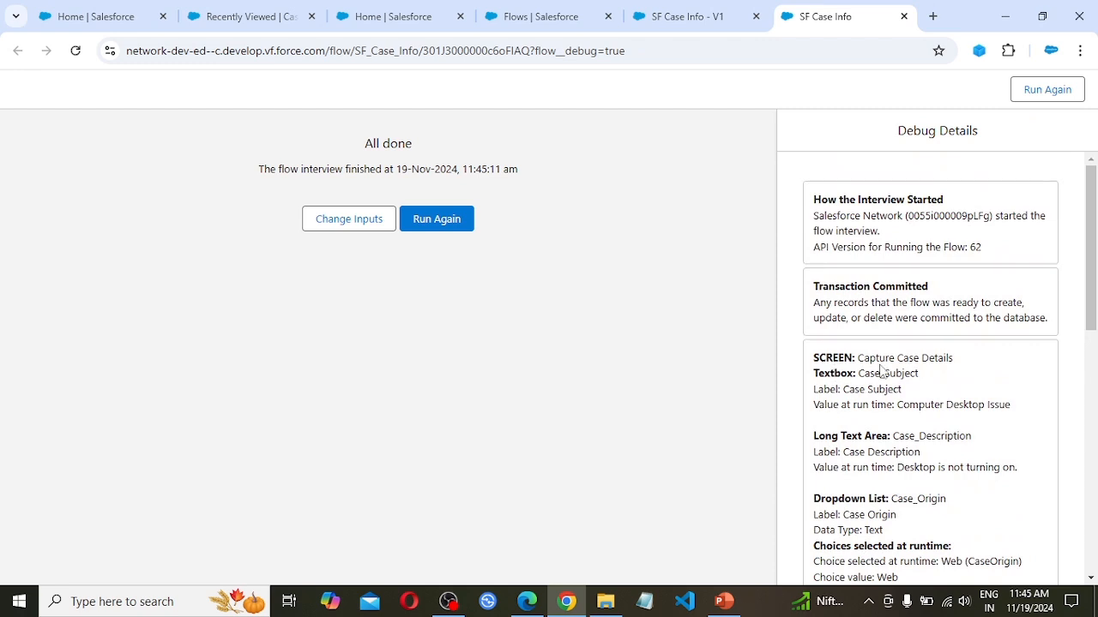
pyautogui.scroll(-1, 911, 381)
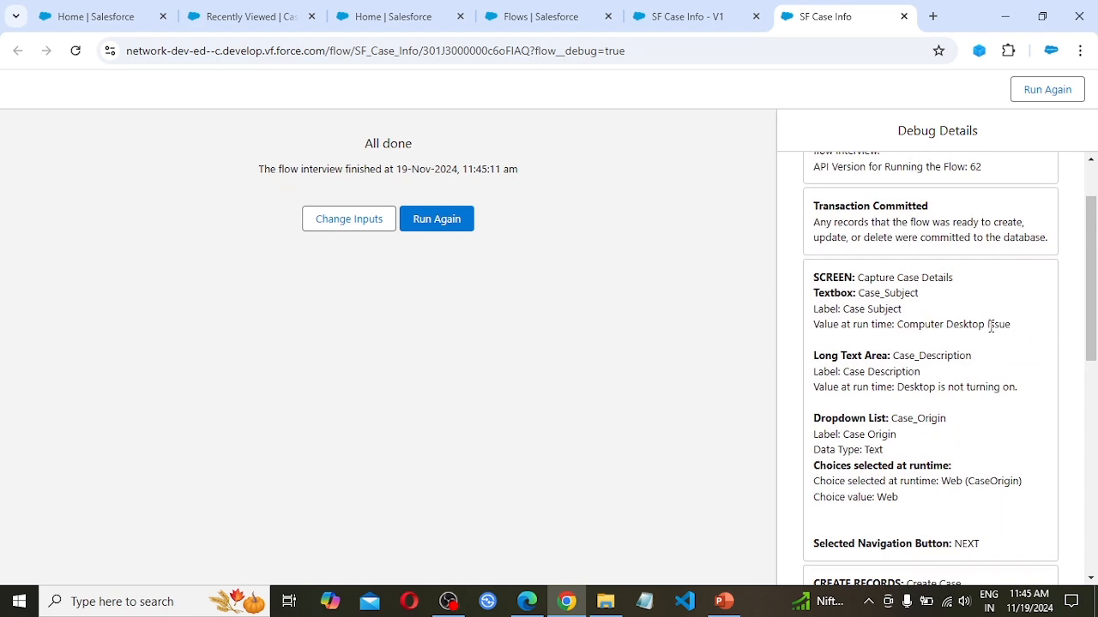
pyautogui.scroll(-1, 899, 384)
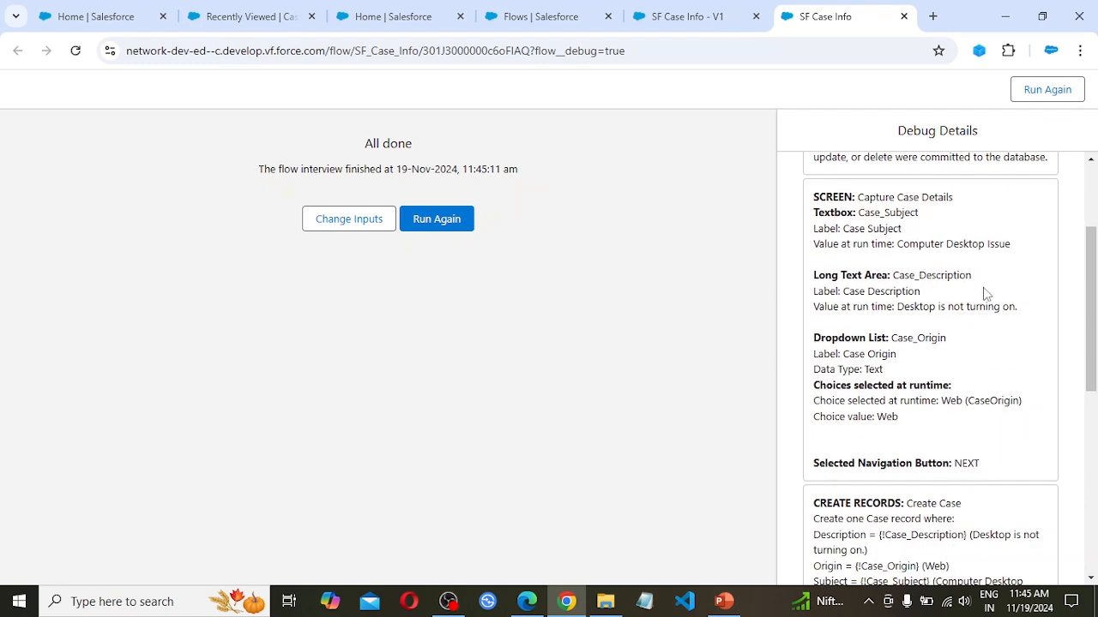
pyautogui.scroll(-1, 982, 319)
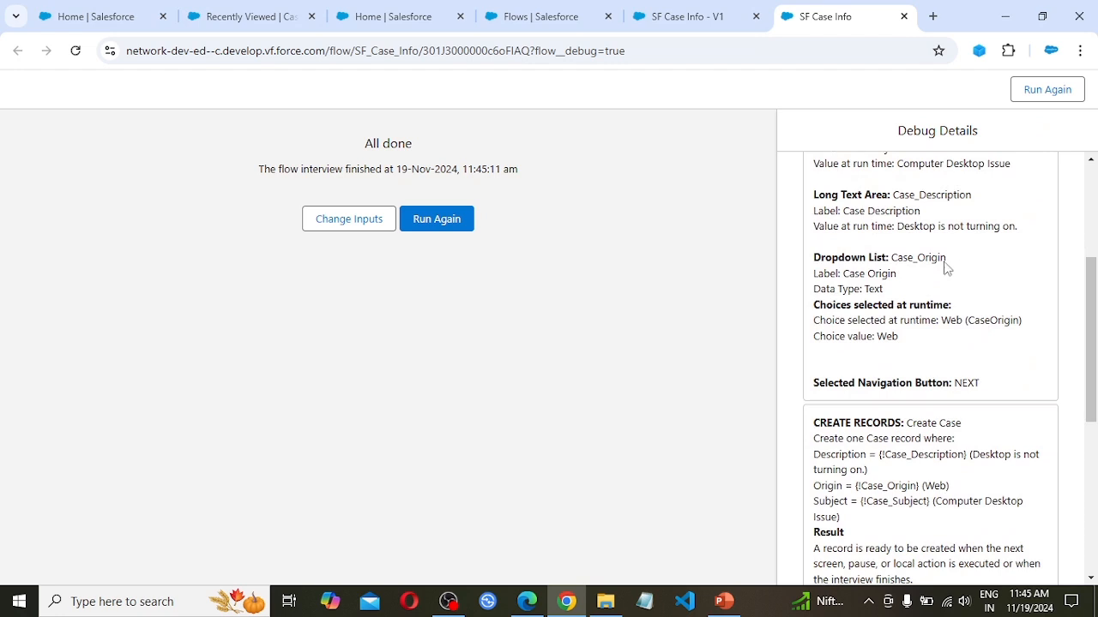
pyautogui.scroll(-1, 935, 374)
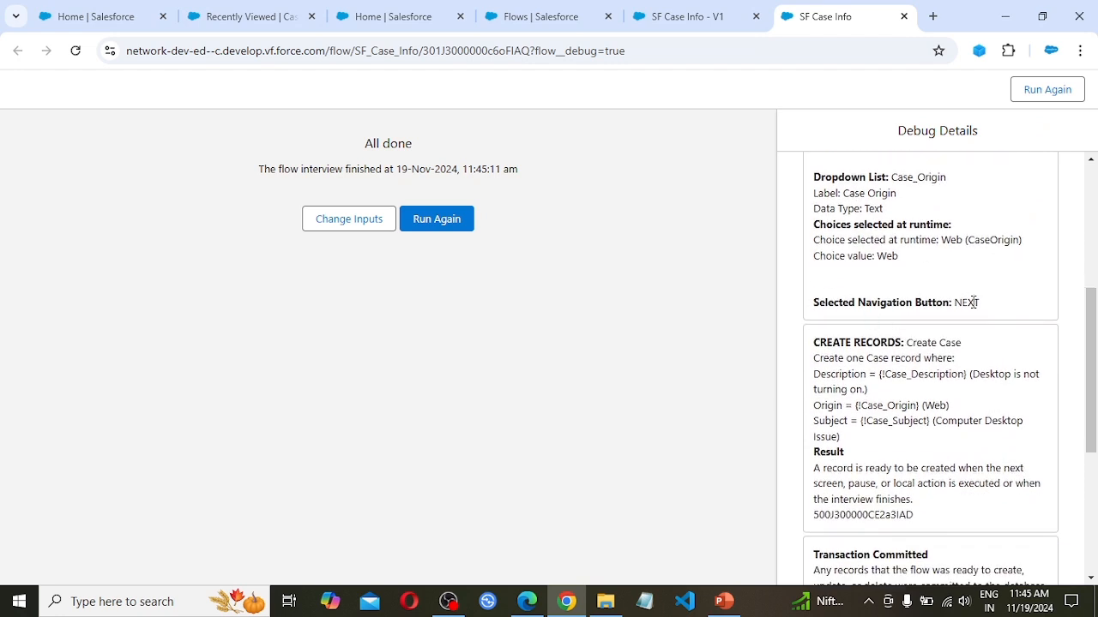
pyautogui.scroll(-1, 974, 305)
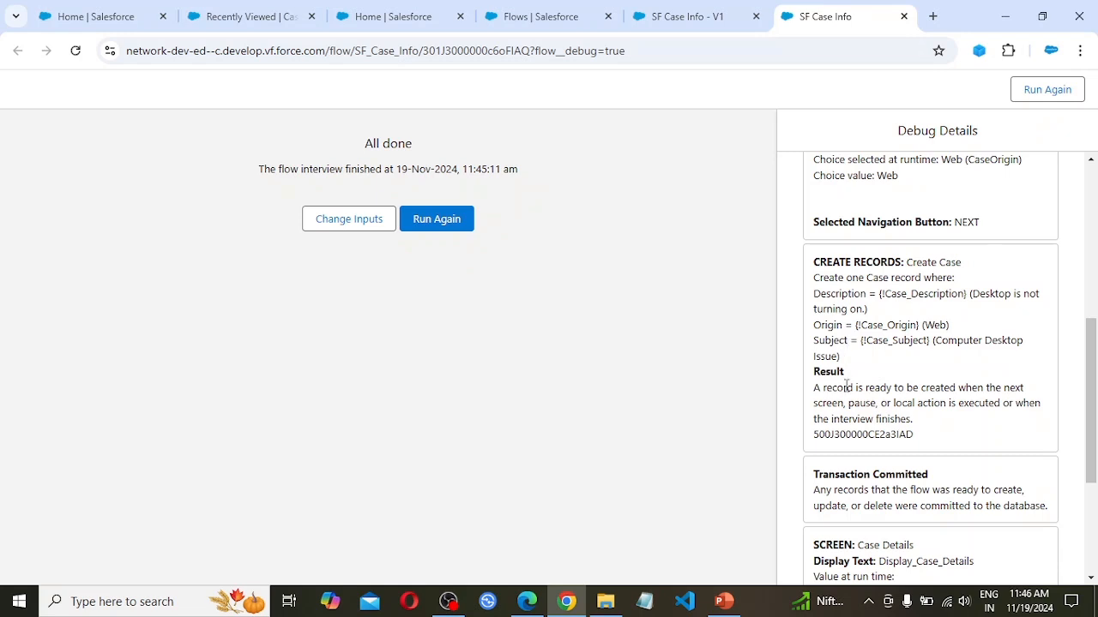
pyautogui.scroll(-1, 867, 410)
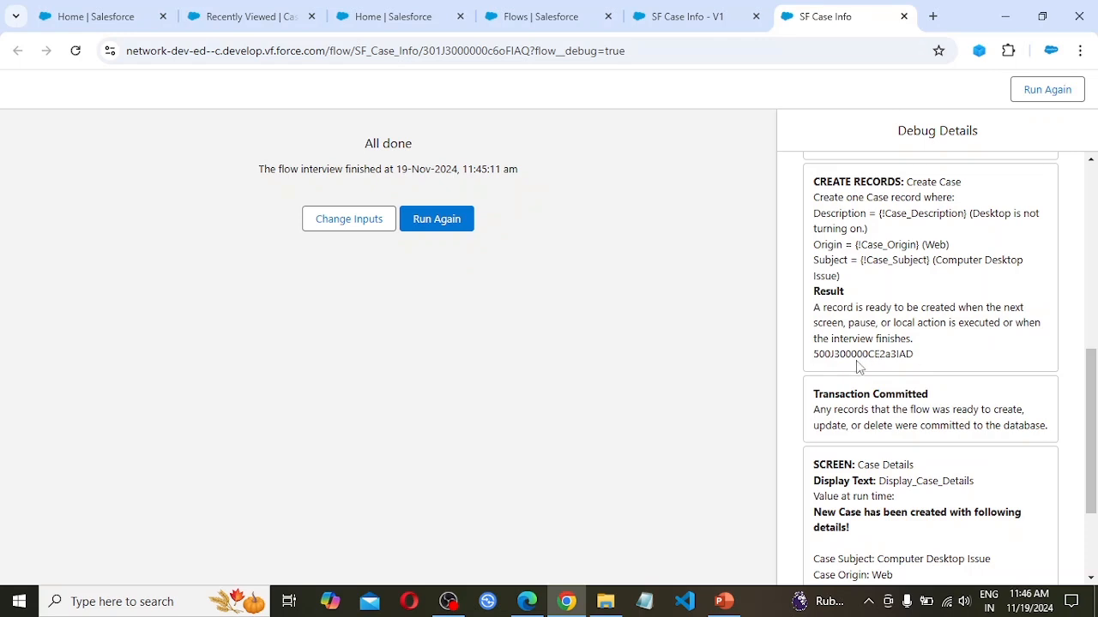
pyautogui.scroll(-1, 882, 421)
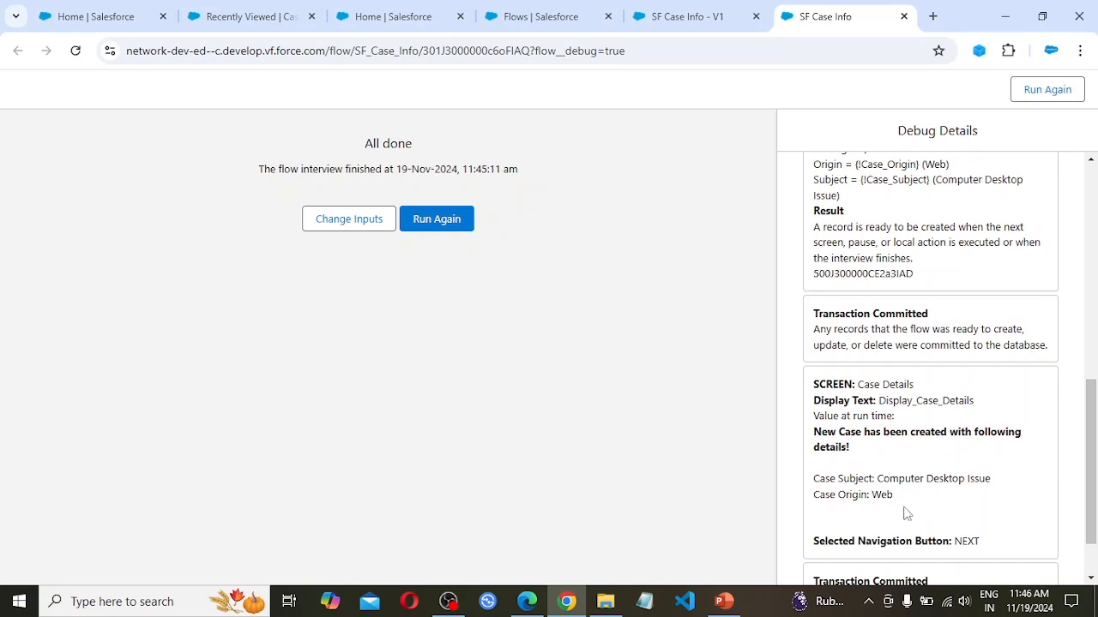
pyautogui.scroll(-2, 909, 519)
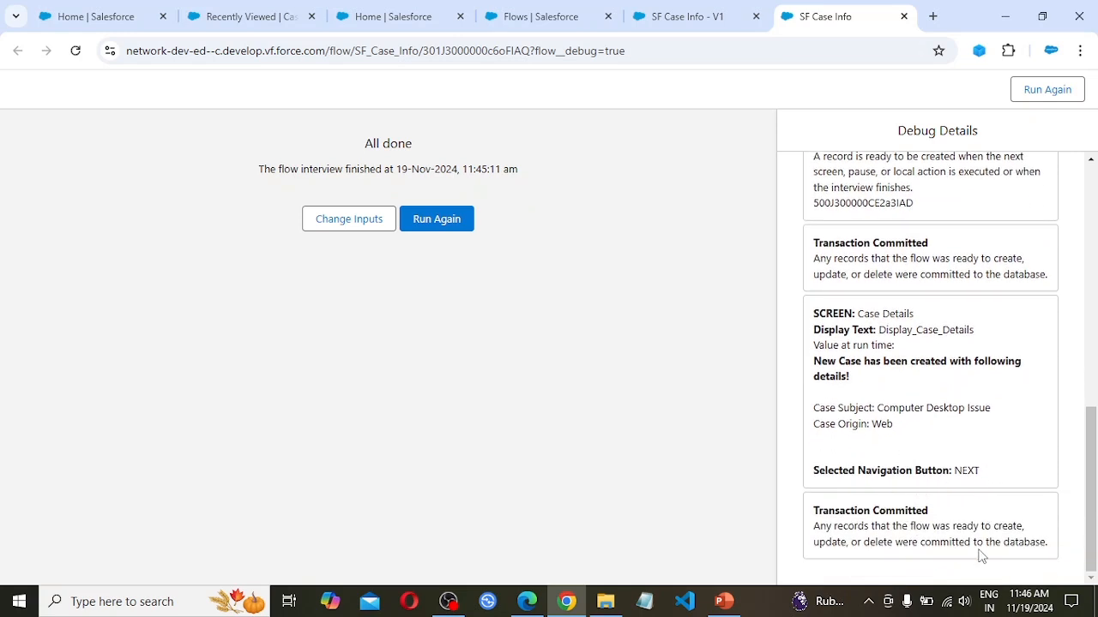
pyautogui.scroll(1, 925, 452)
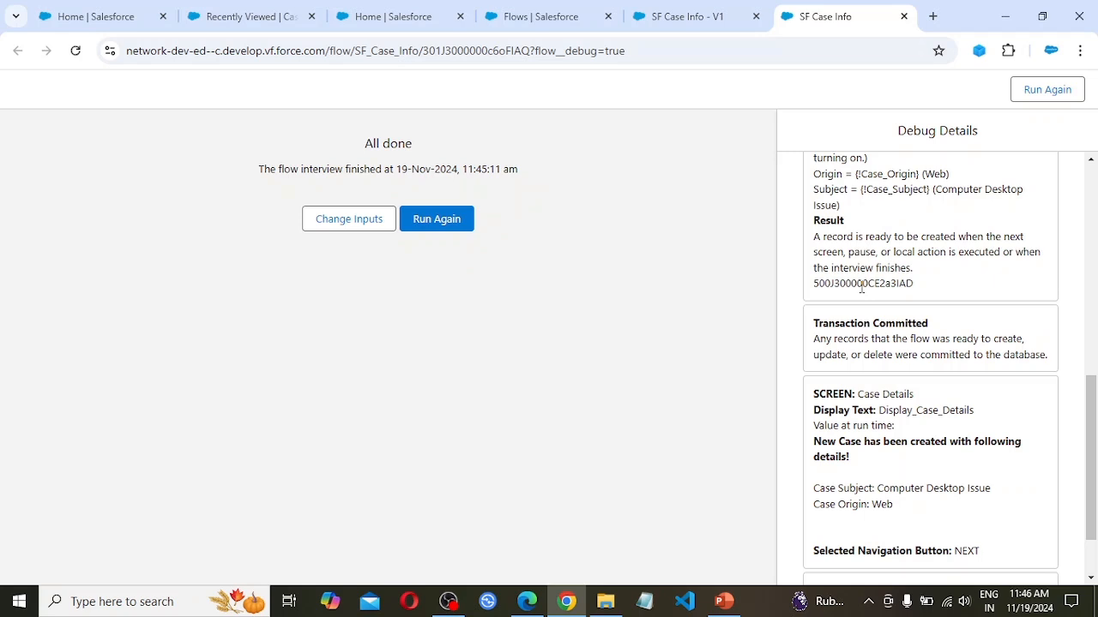
# Copy the created record's ID from the Create Case debug result and show the All Open Cases list of cases.
pyautogui.doubleClick(858, 283)
pyautogui.hotkey('ctrl', 'c')
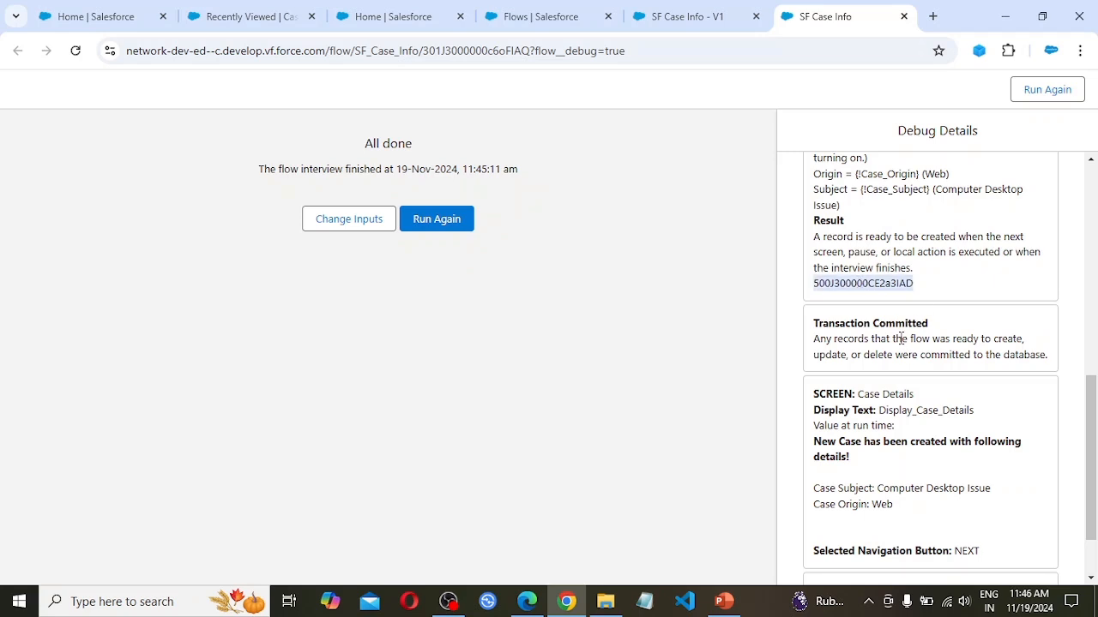
pyautogui.click(227, 15)
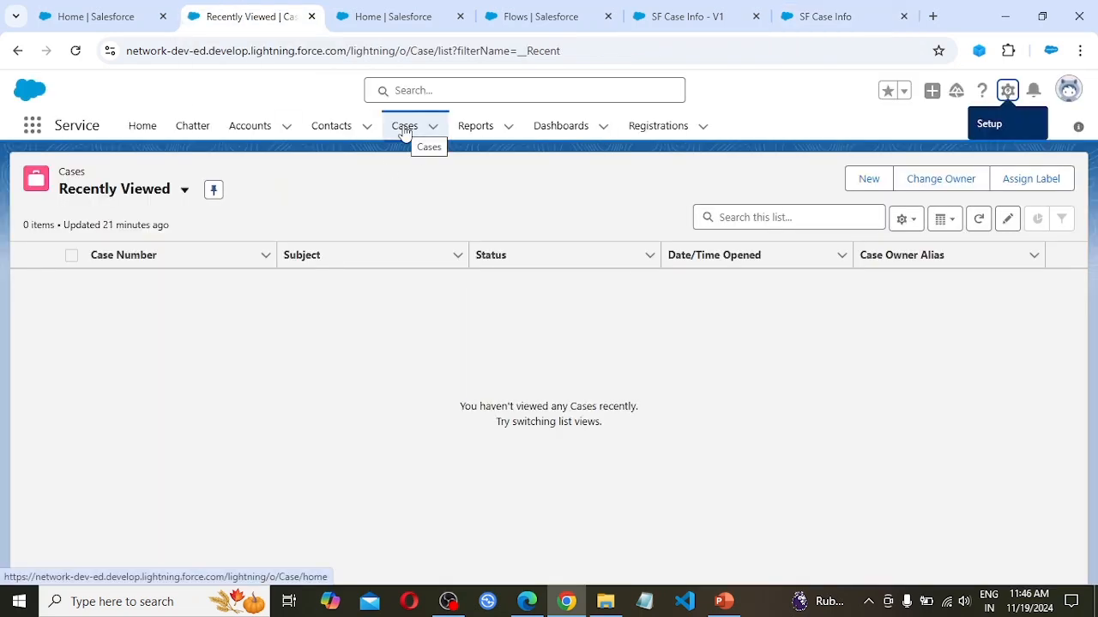
pyautogui.click(182, 193)
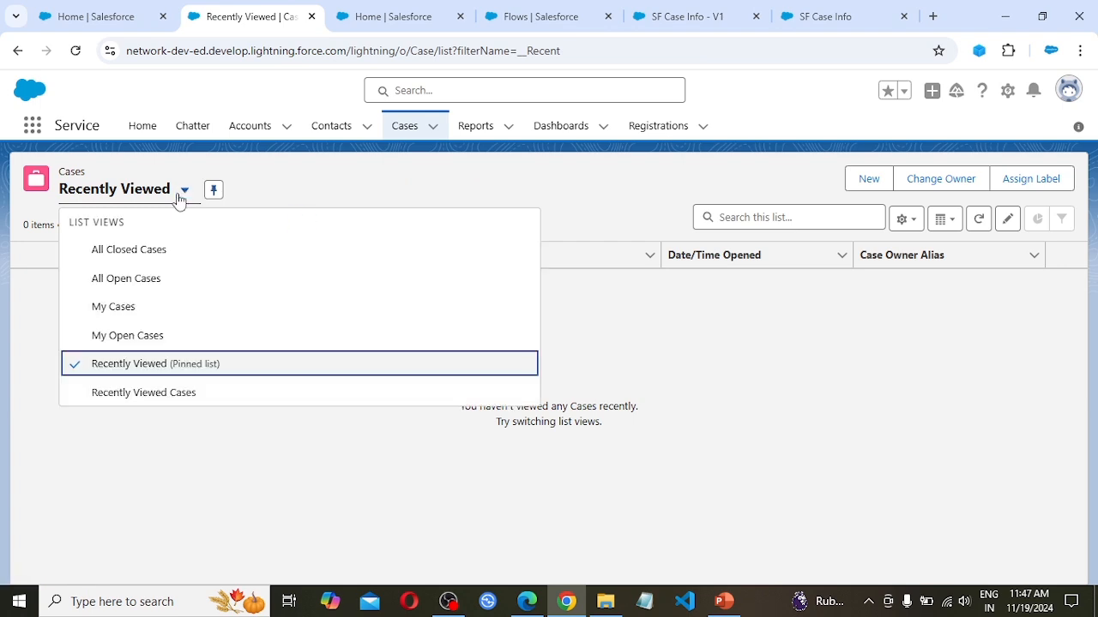
pyautogui.click(149, 282)
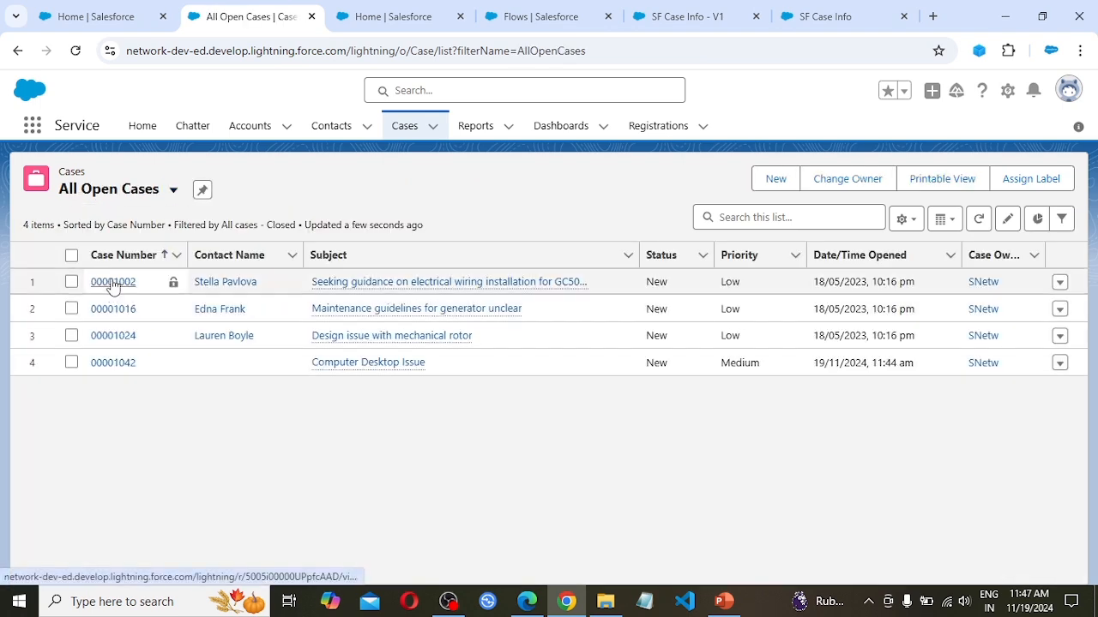
# Open the first listed case and replace the record ID in its address with the copied ID to load the new case.
pyautogui.click(113, 283)
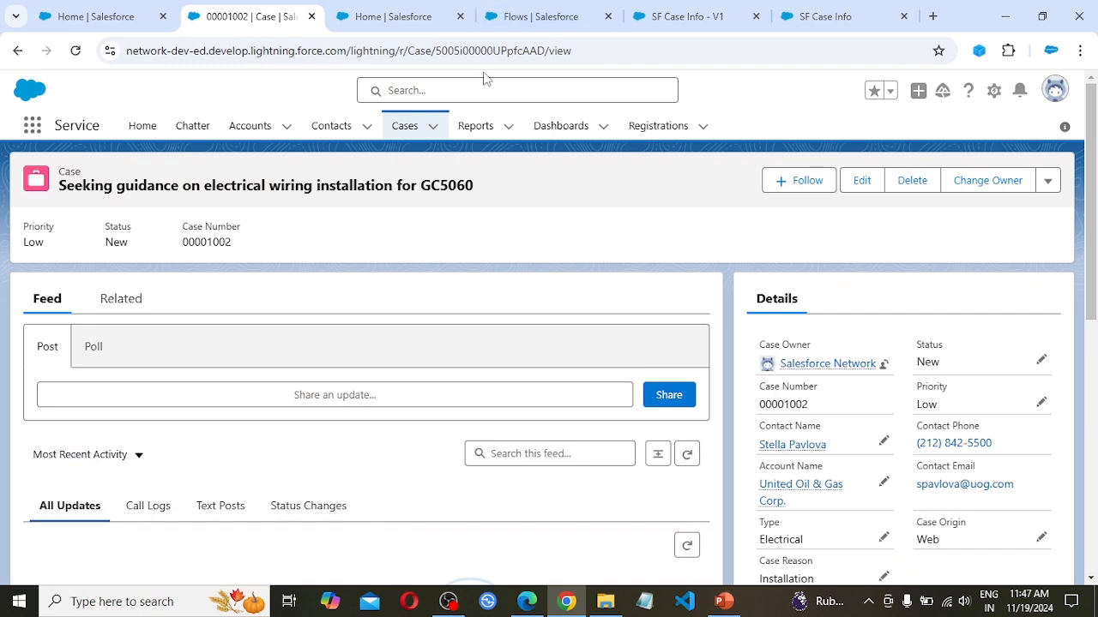
pyautogui.doubleClick(536, 52)
pyautogui.hotkey('ctrl', 'v')
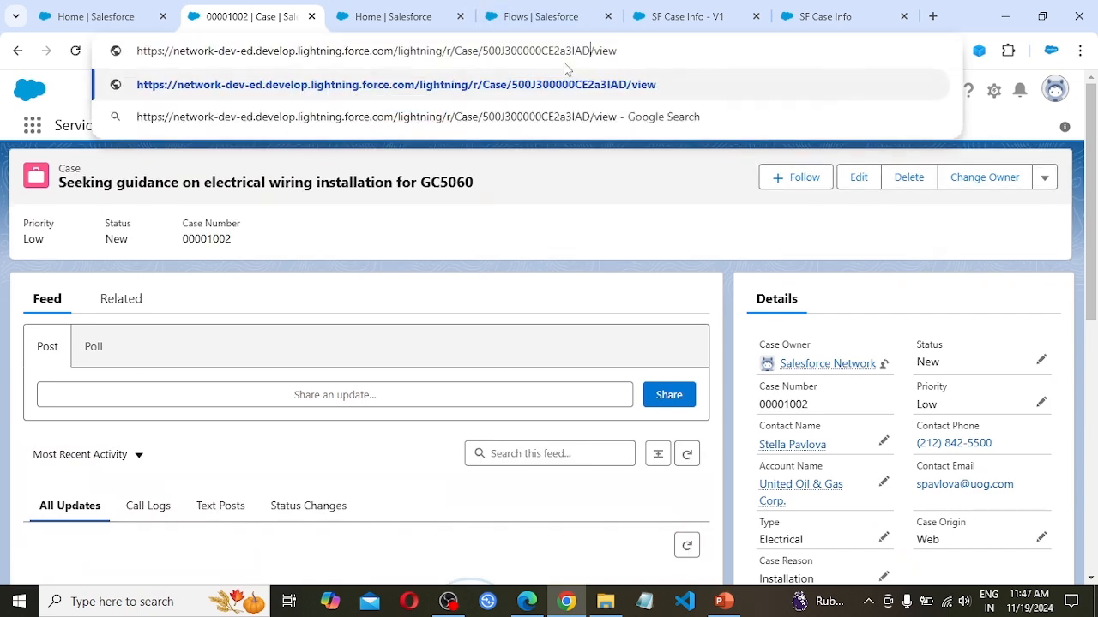
pyautogui.press('Return')
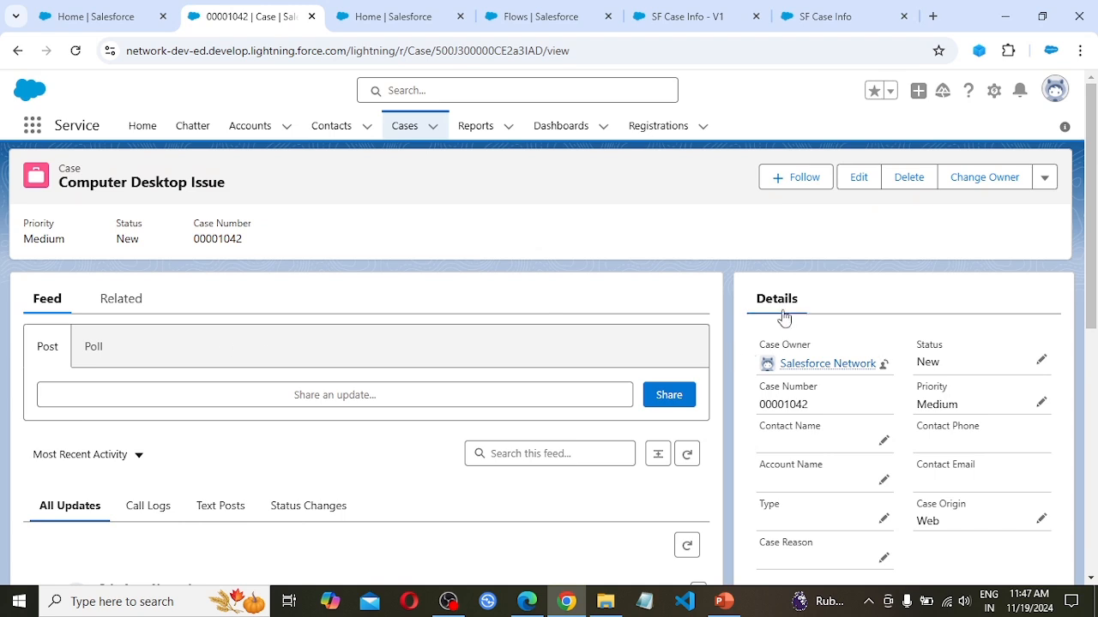
# Review the new case's status, priority, origin, subject and description in its details.
pyautogui.scroll(-1, 836, 340)
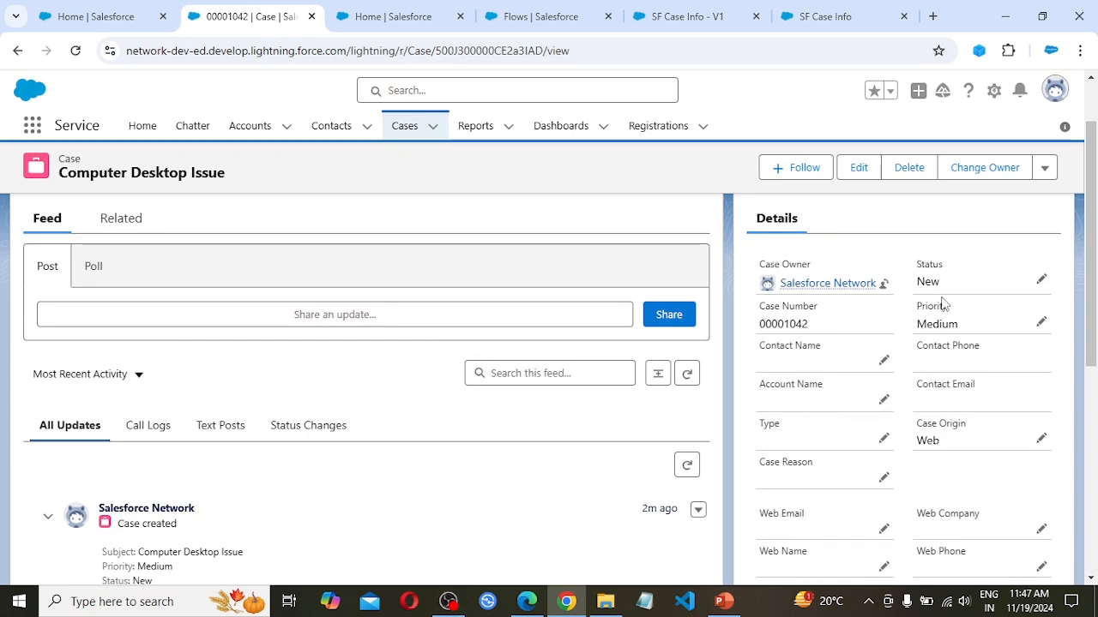
pyautogui.scroll(-1, 967, 337)
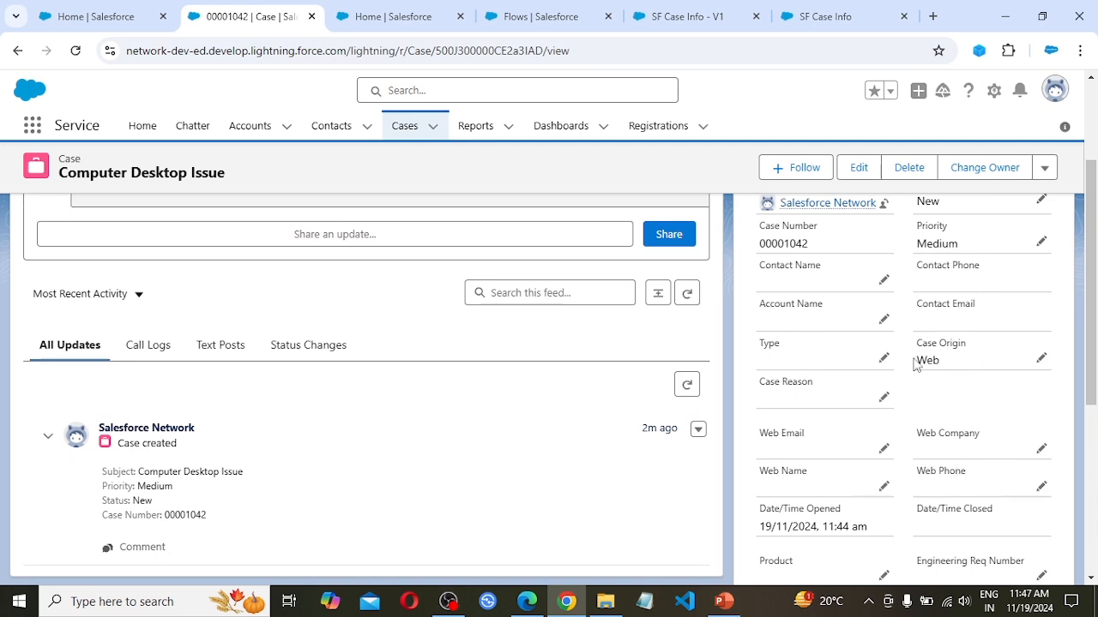
pyautogui.scroll(-2, 818, 424)
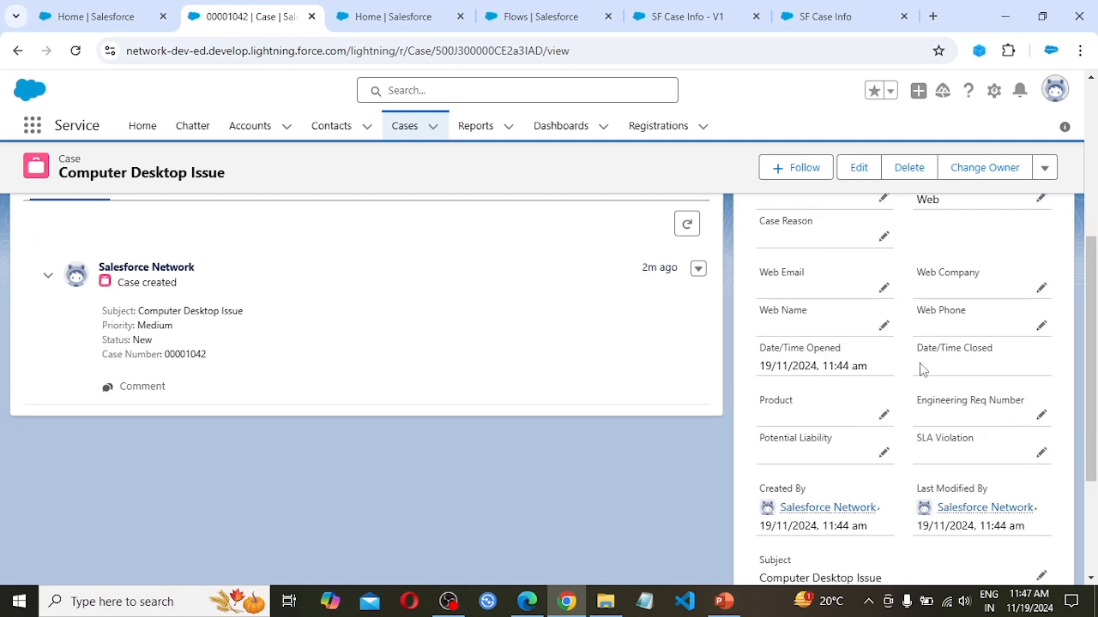
pyautogui.scroll(-2, 860, 383)
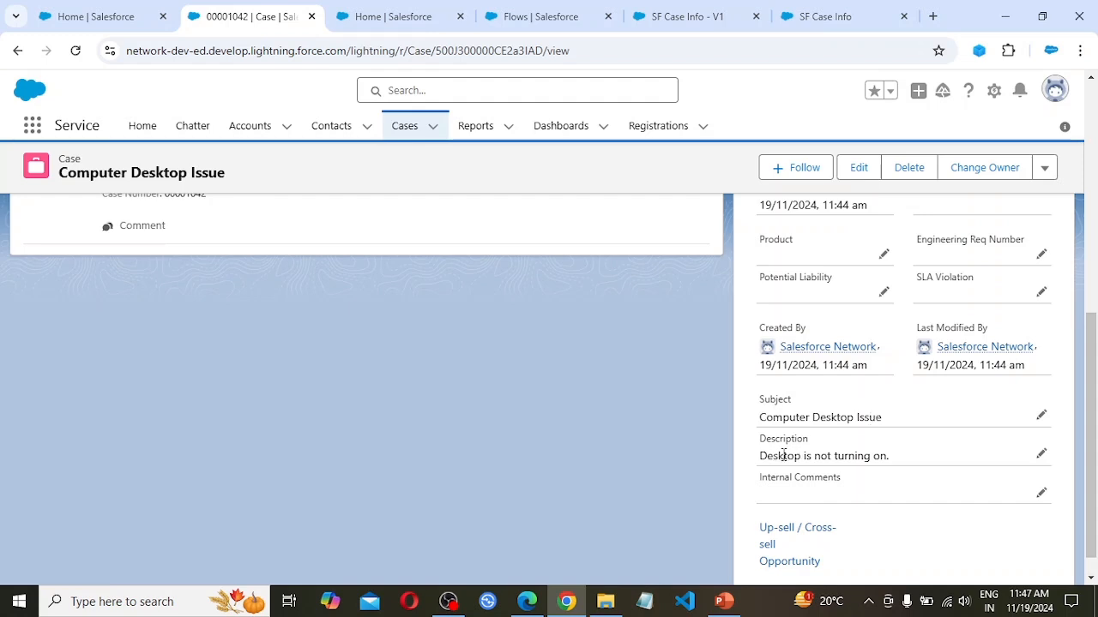
pyautogui.scroll(8, 894, 472)
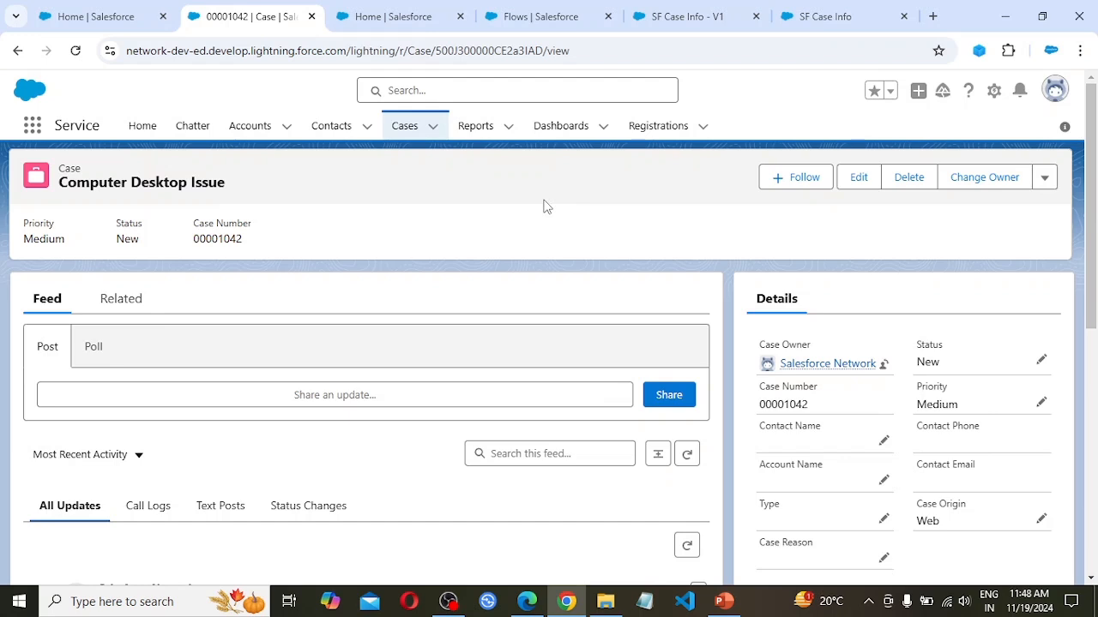
# Search the App Launcher for "flow lightning" and open Flow Lightning Page in a new browser tab.
pyautogui.click(33, 127)
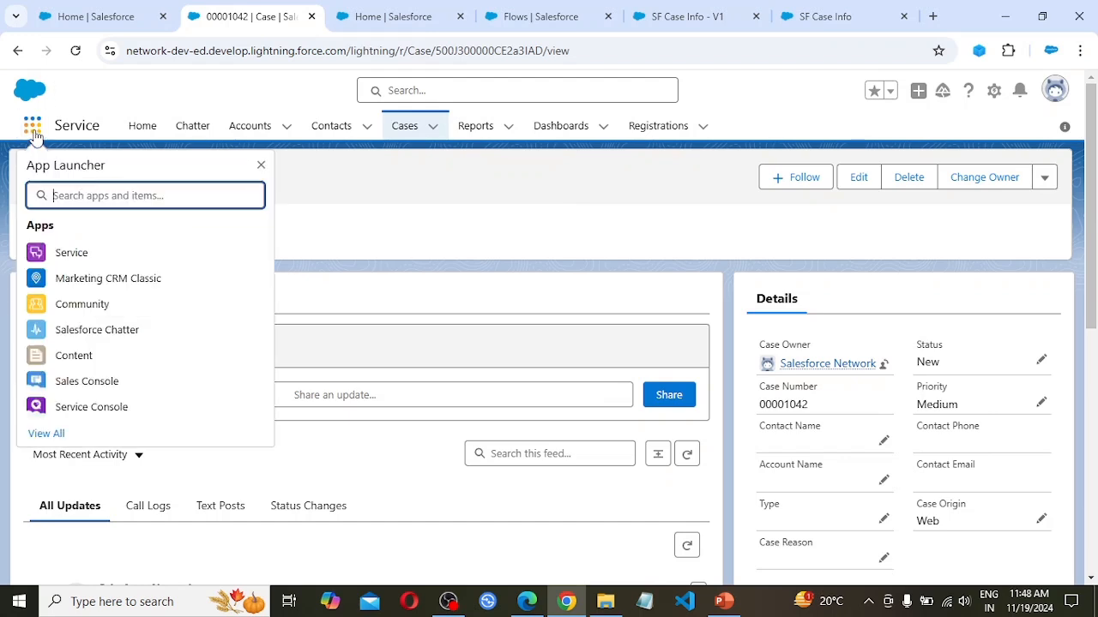
pyautogui.write('fl')
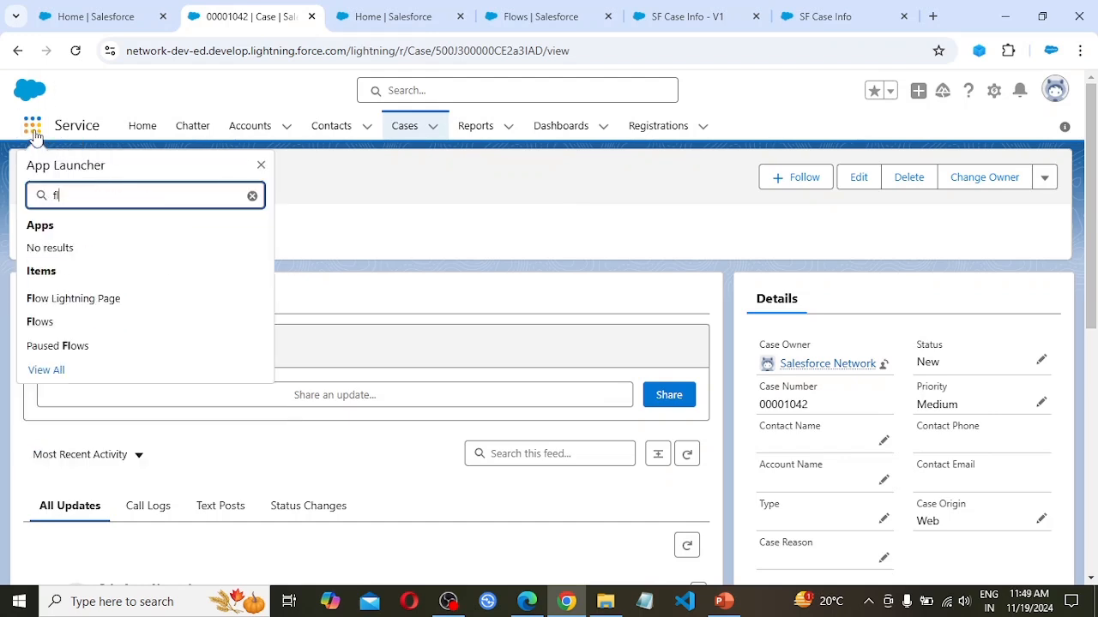
pyautogui.write('ow l')
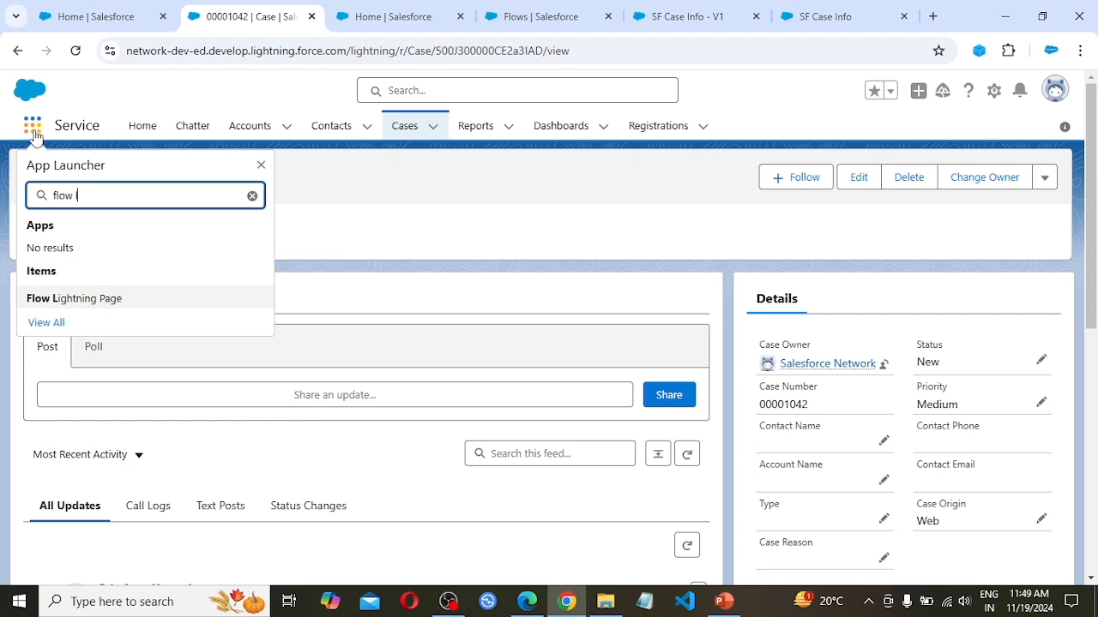
pyautogui.write('ightning')
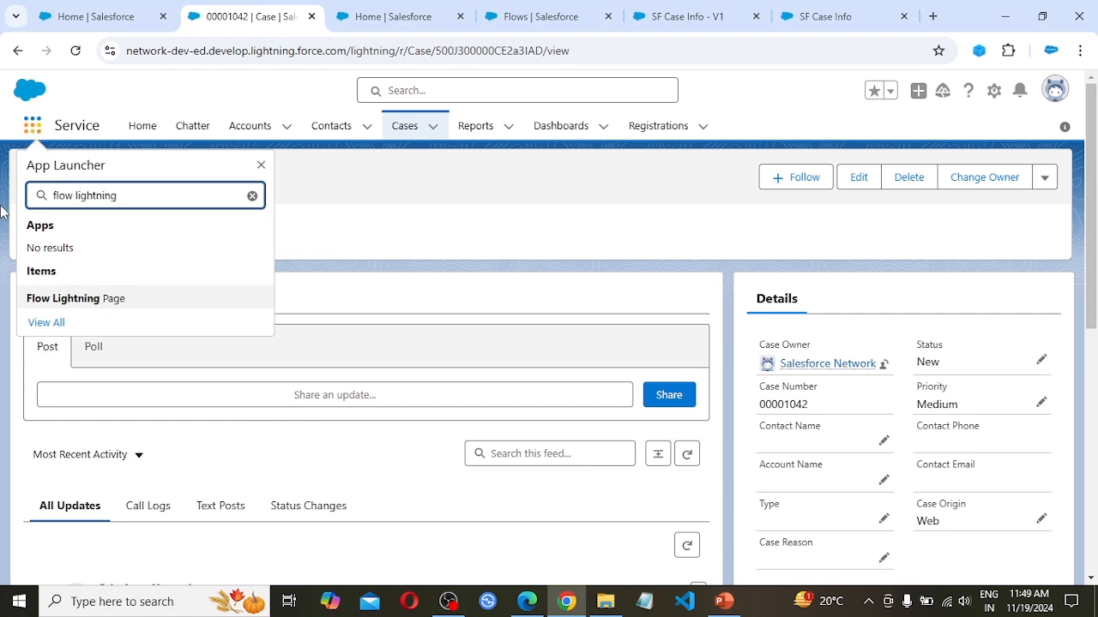
pyautogui.click(75, 300)
pyautogui.rightClick(75, 301)
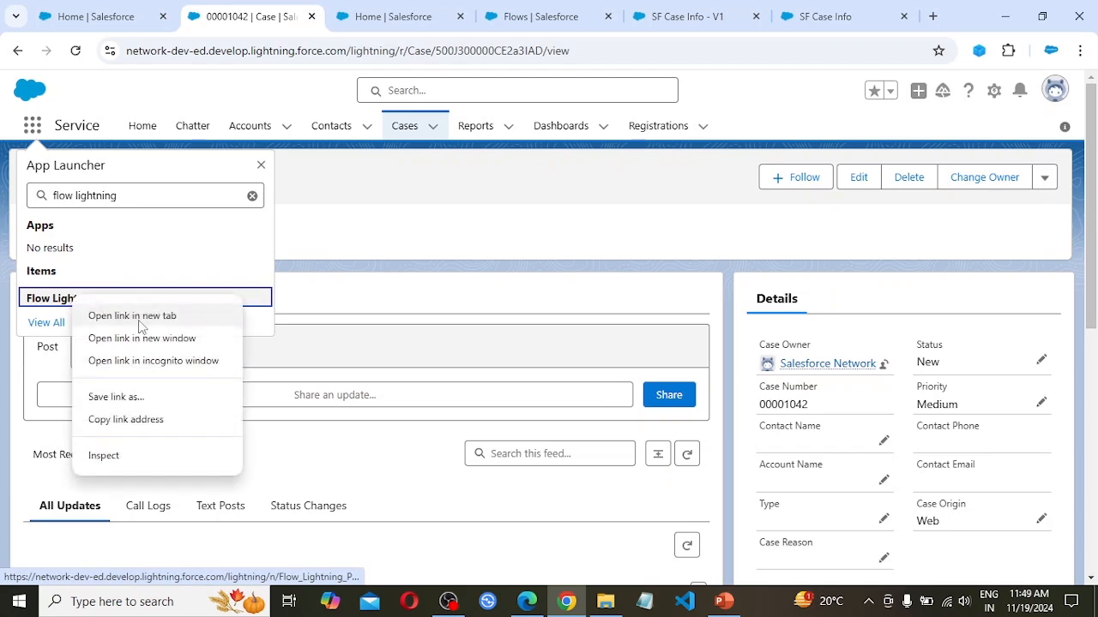
pyautogui.click(137, 319)
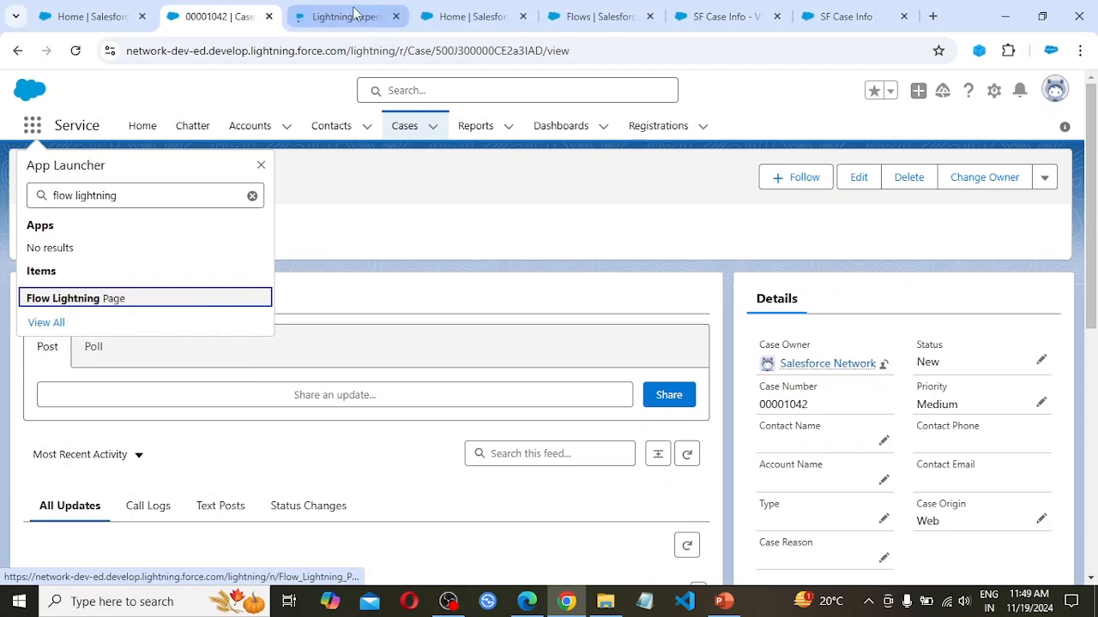
pyautogui.click(351, 13)
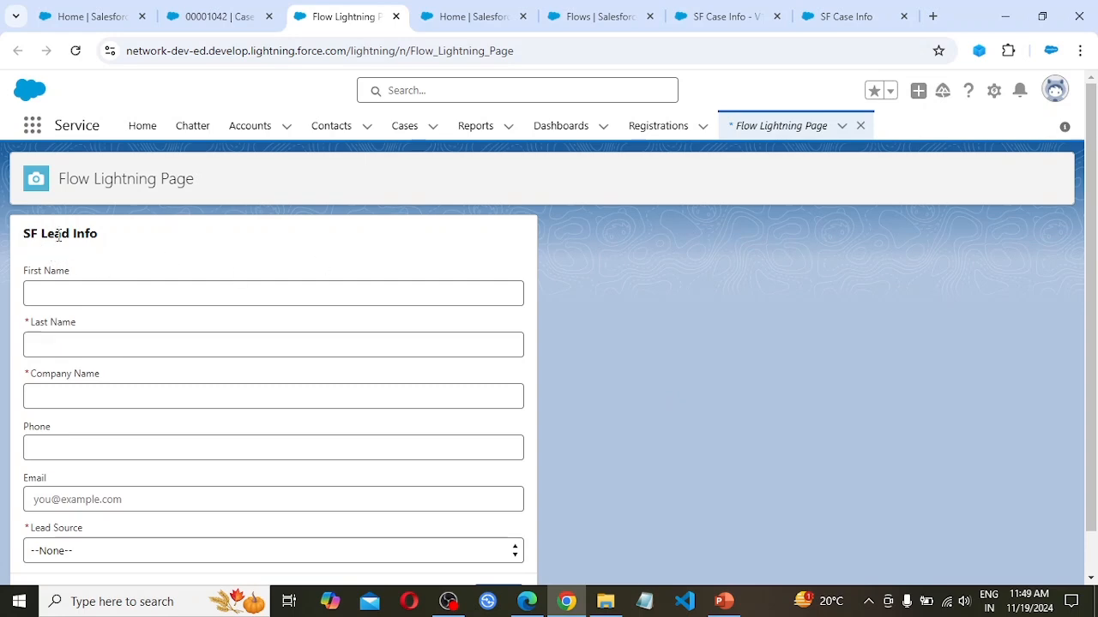
# Look over the SF Lead Info form on Flow Lightning Page and open the page for editing in Lightning App Builder.
pyautogui.scroll(-1, 176, 305)
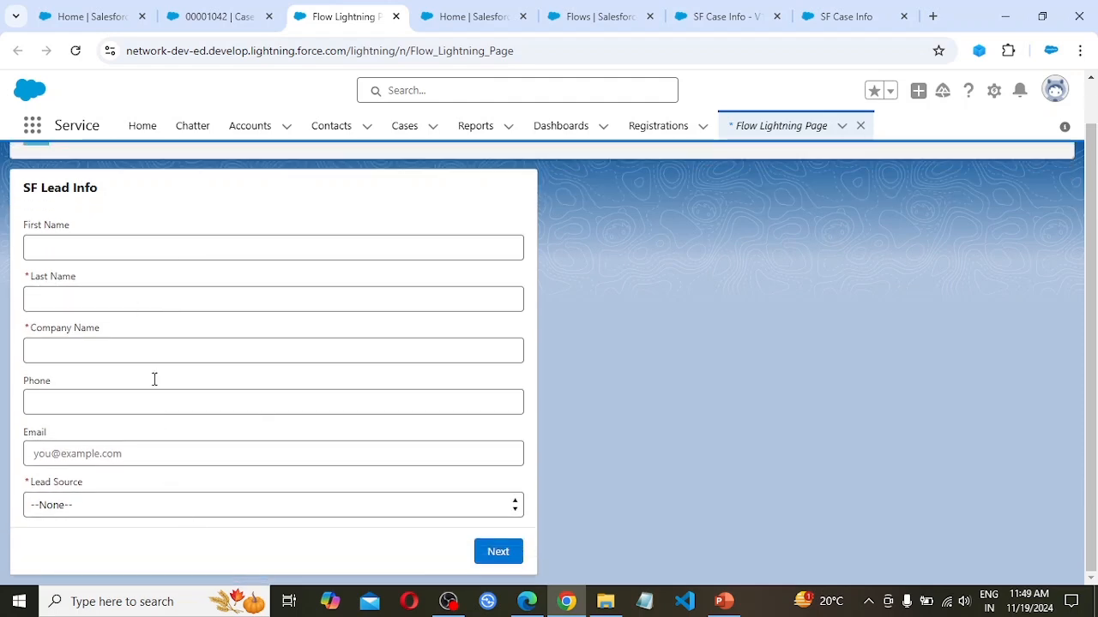
pyautogui.scroll(1, 390, 381)
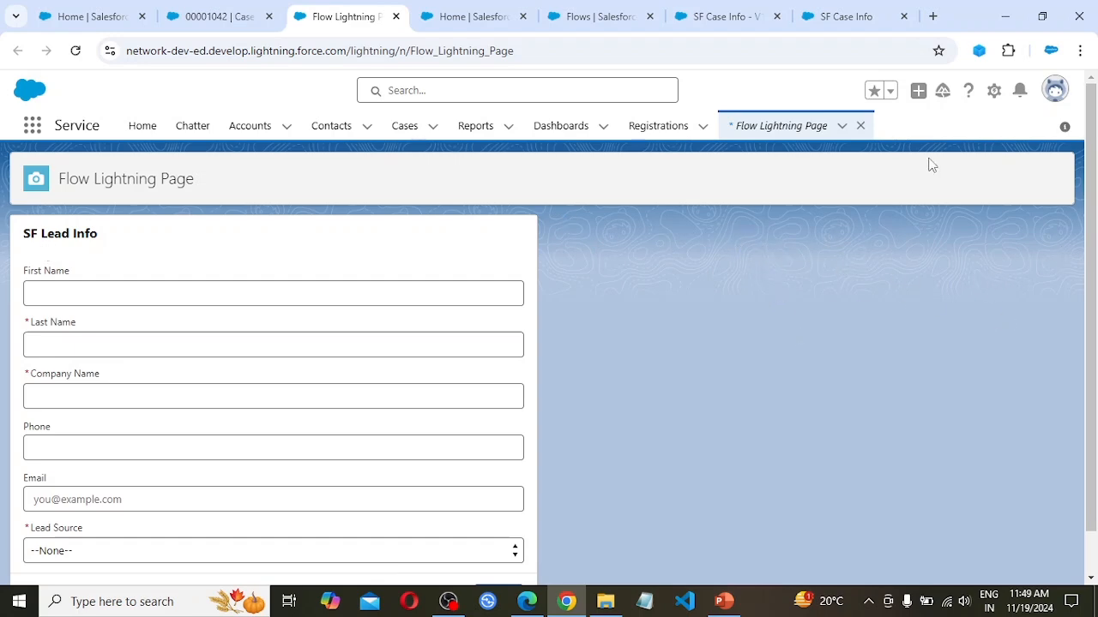
pyautogui.click(994, 96)
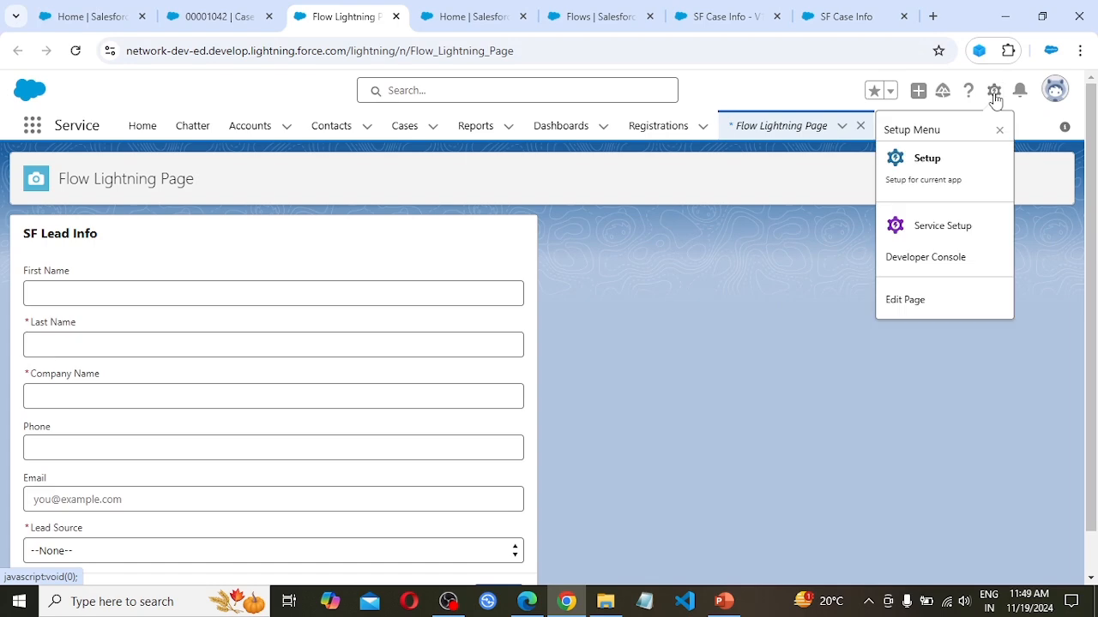
pyautogui.click(916, 303)
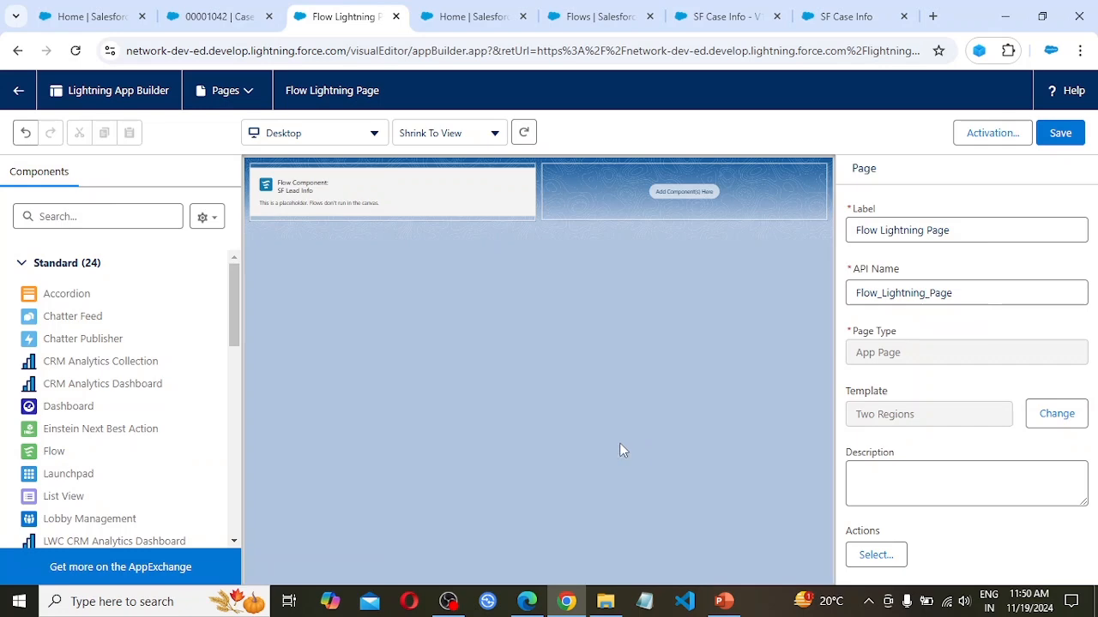
pyautogui.moveTo(95, 455); pyautogui.dragTo(681, 196)
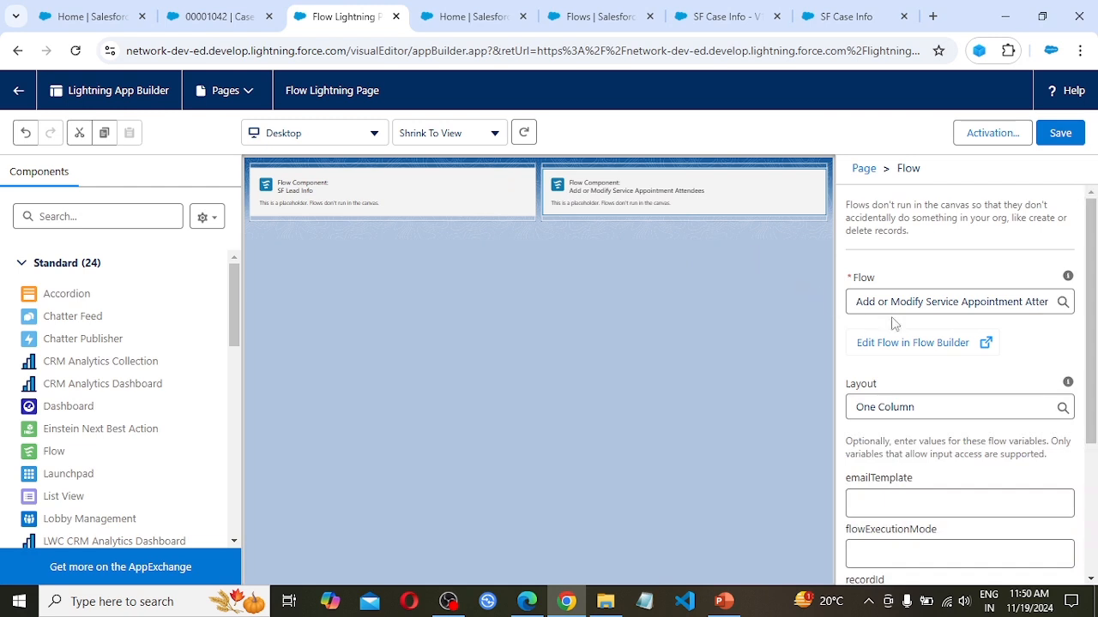
pyautogui.moveTo(854, 301); pyautogui.dragTo(1094, 307)
pyautogui.write('sf')
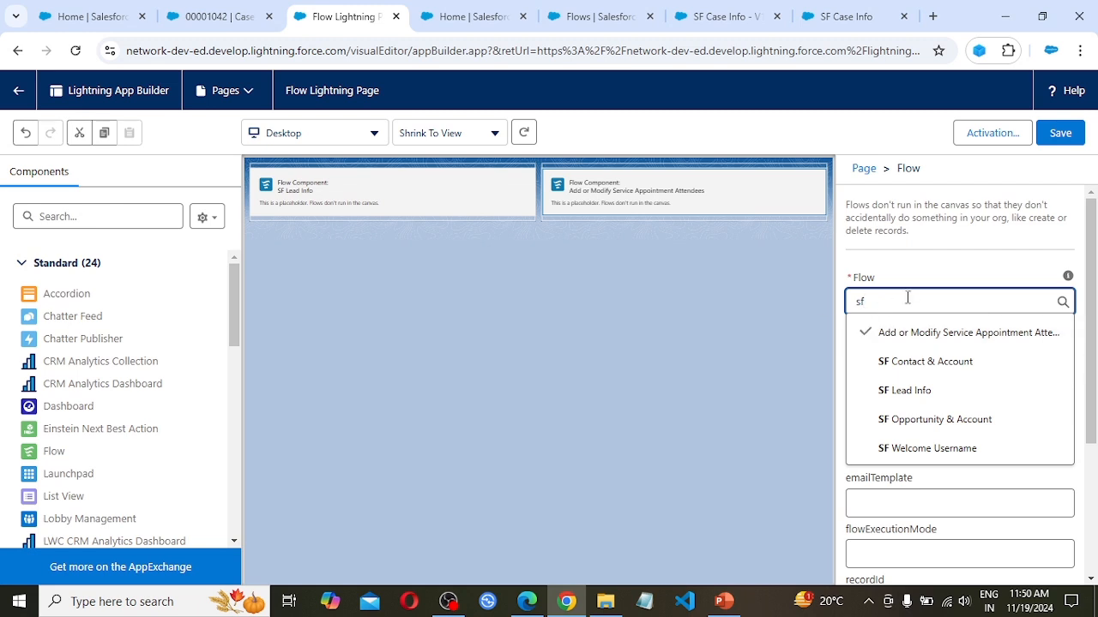
# Activate the SF Case Info flow and reload Flow Lightning Page in Lightning App Builder, discarding its unsaved changes.
pyautogui.click(748, 24)
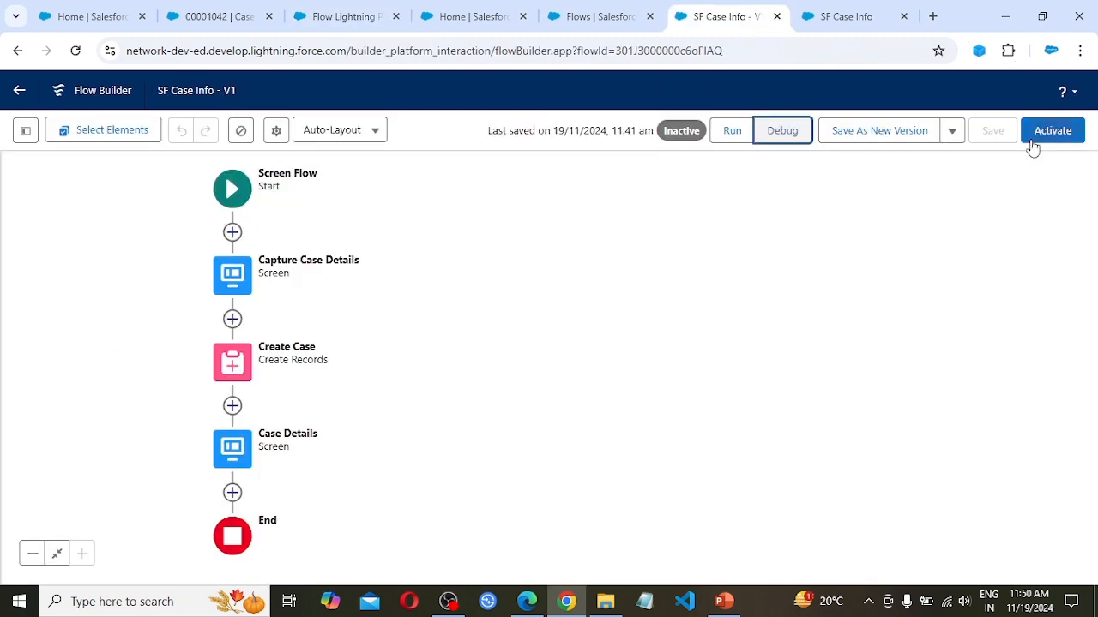
pyautogui.click(1060, 130)
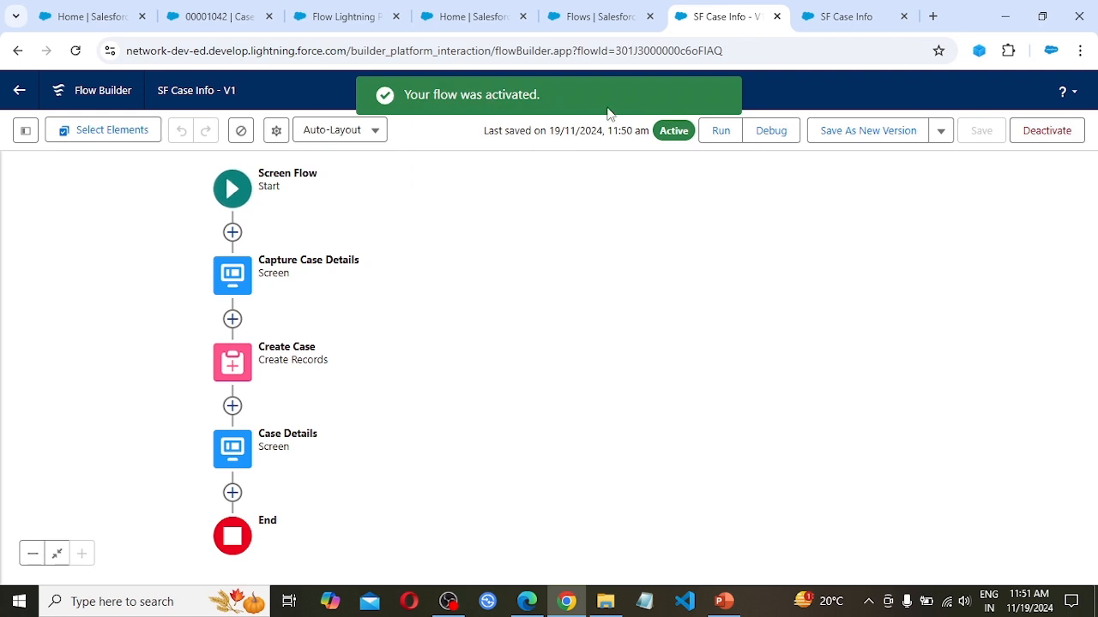
pyautogui.click(346, 11)
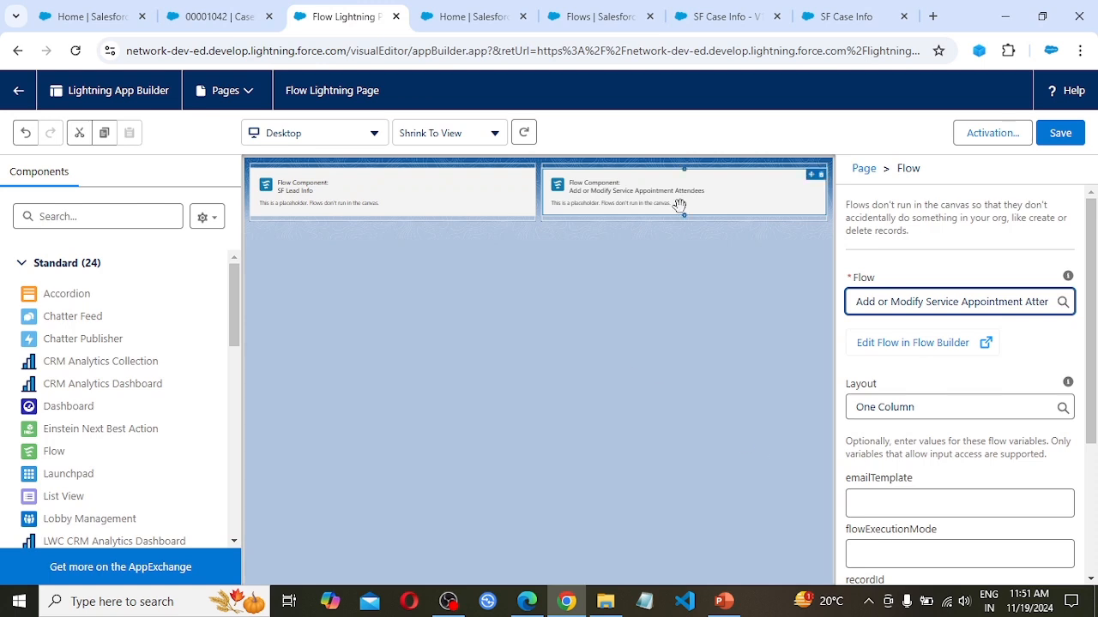
pyautogui.click(75, 51)
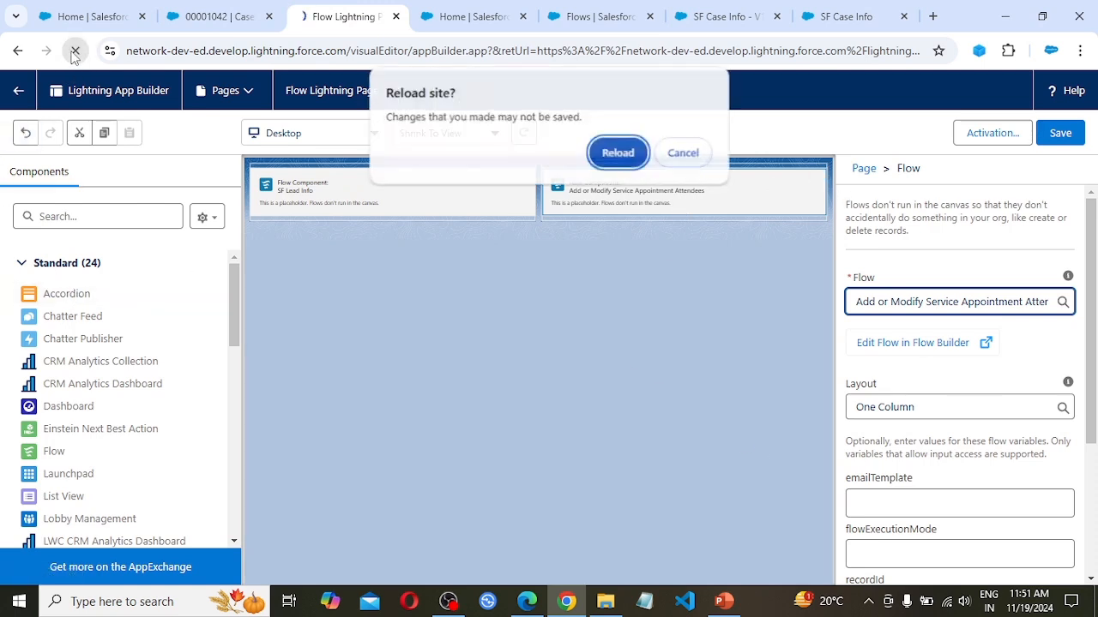
pyautogui.click(621, 154)
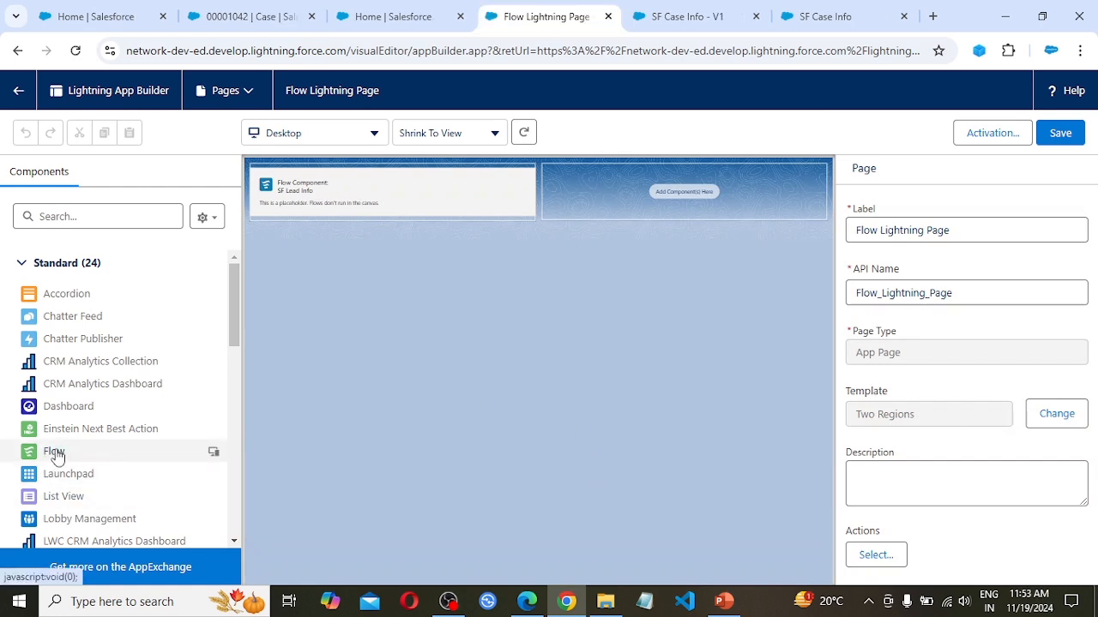
# Add a Flow component to the page's empty second region, set its flow to SF Case Info, and save the page.
pyautogui.moveTo(48, 451); pyautogui.dragTo(673, 203)
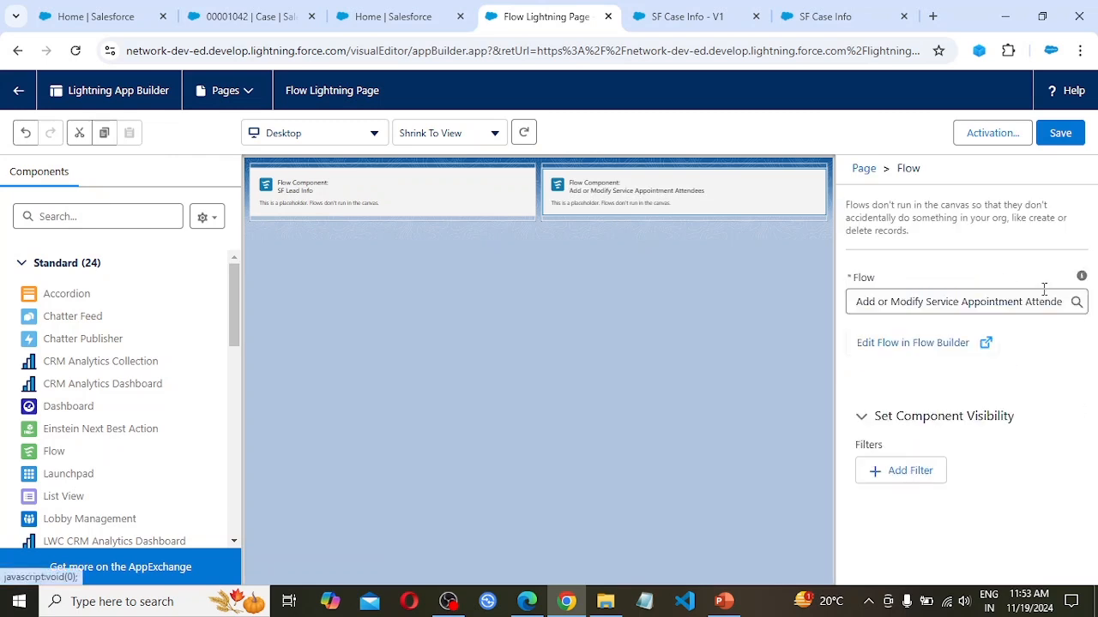
pyautogui.moveTo(858, 302); pyautogui.dragTo(1067, 302)
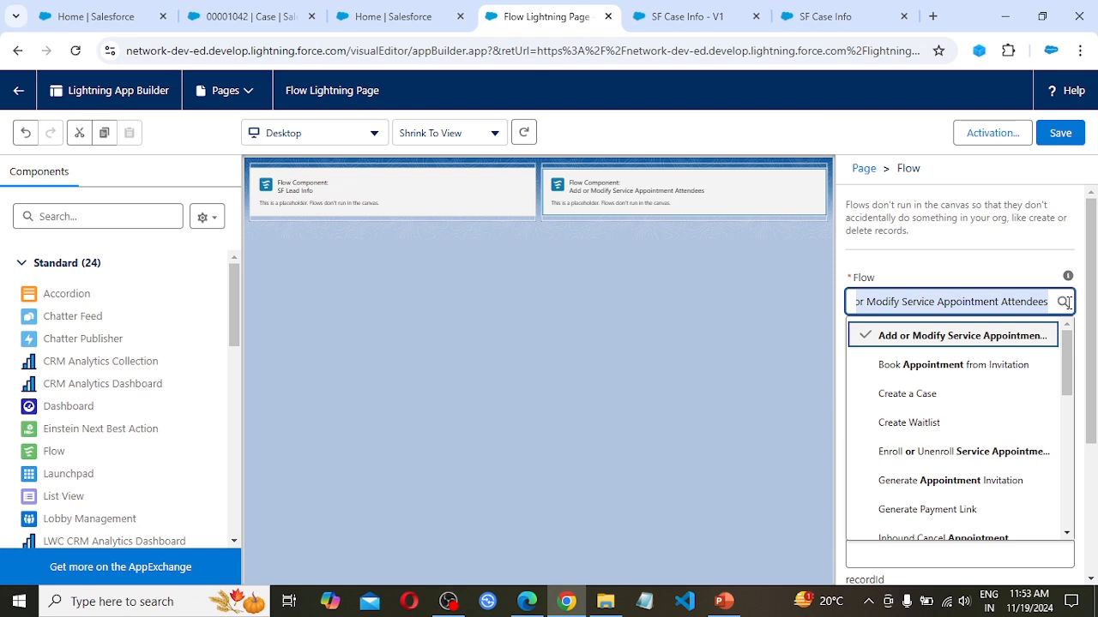
pyautogui.write('sf')
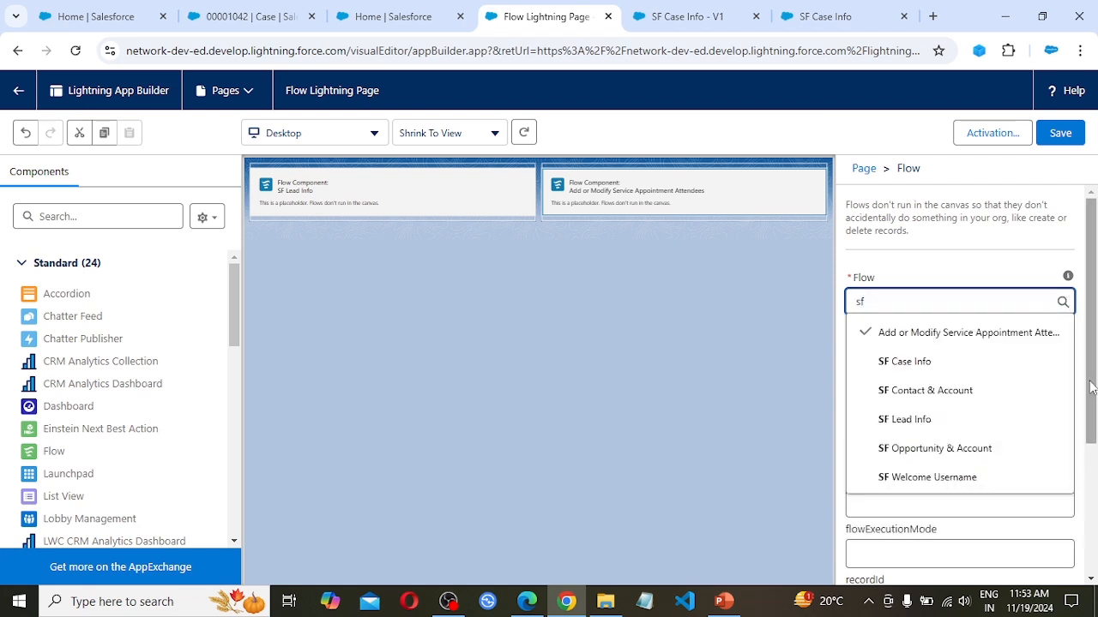
pyautogui.click(933, 363)
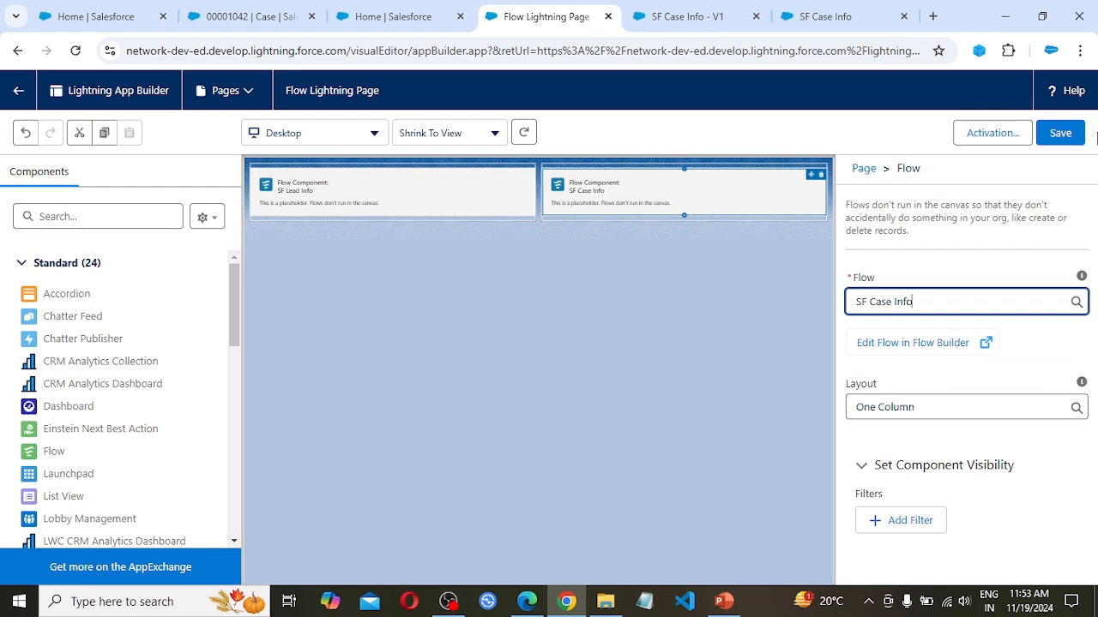
pyautogui.click(1061, 133)
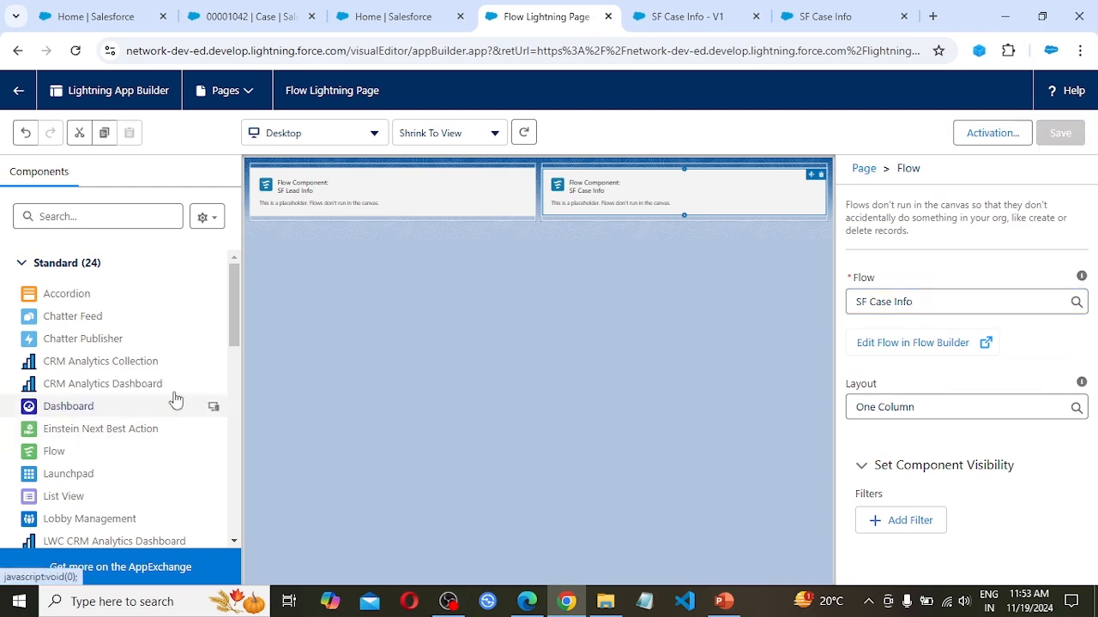
# Leave the page editor and fill in SF Case Info: subject "Network Issue", description "Not able to Log in to Salesforce Account", origin Email.
pyautogui.click(17, 96)
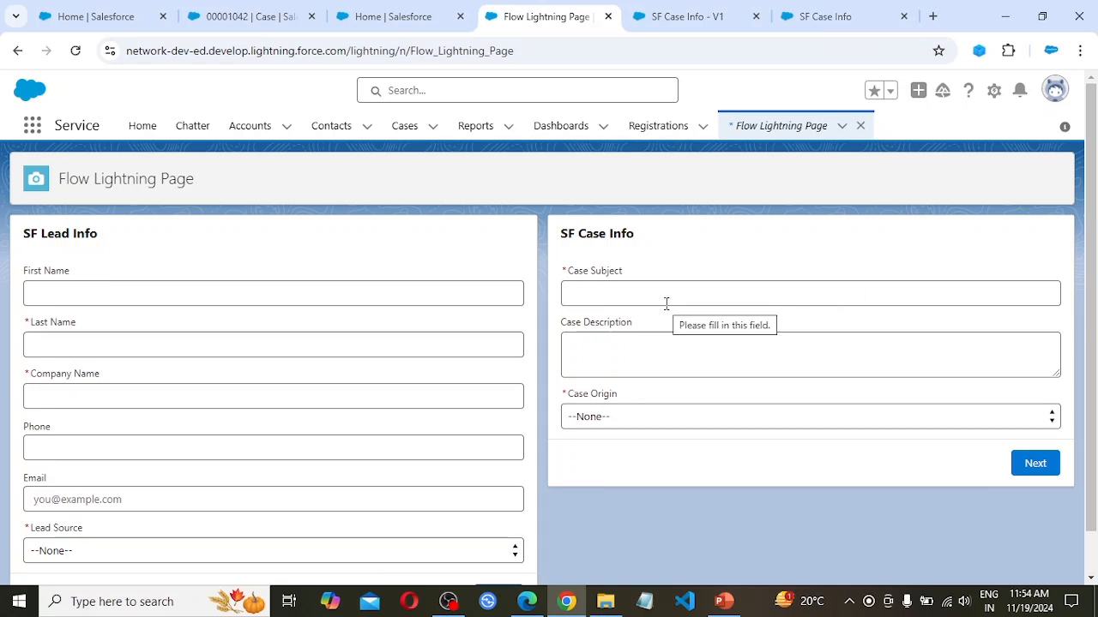
pyautogui.click(624, 297)
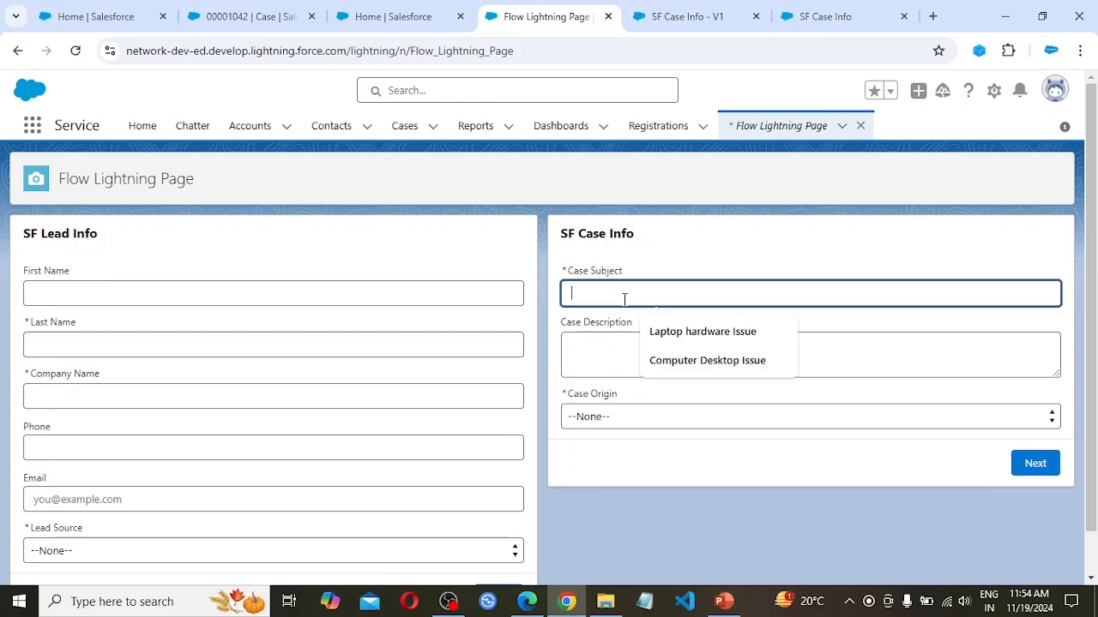
pyautogui.write('Ne')
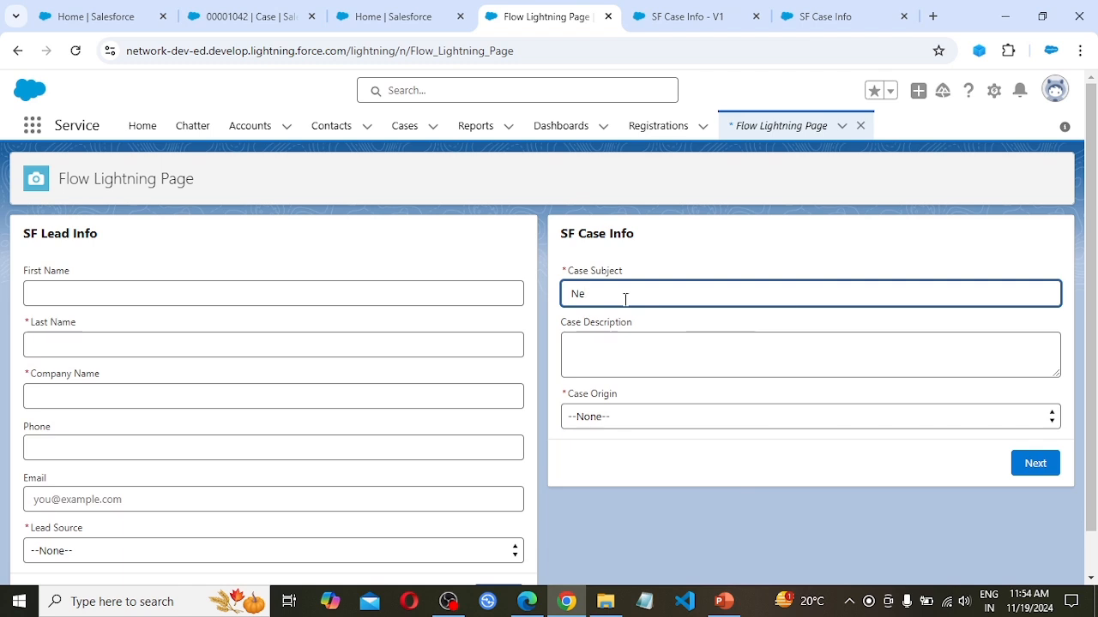
pyautogui.write('twork Issue')
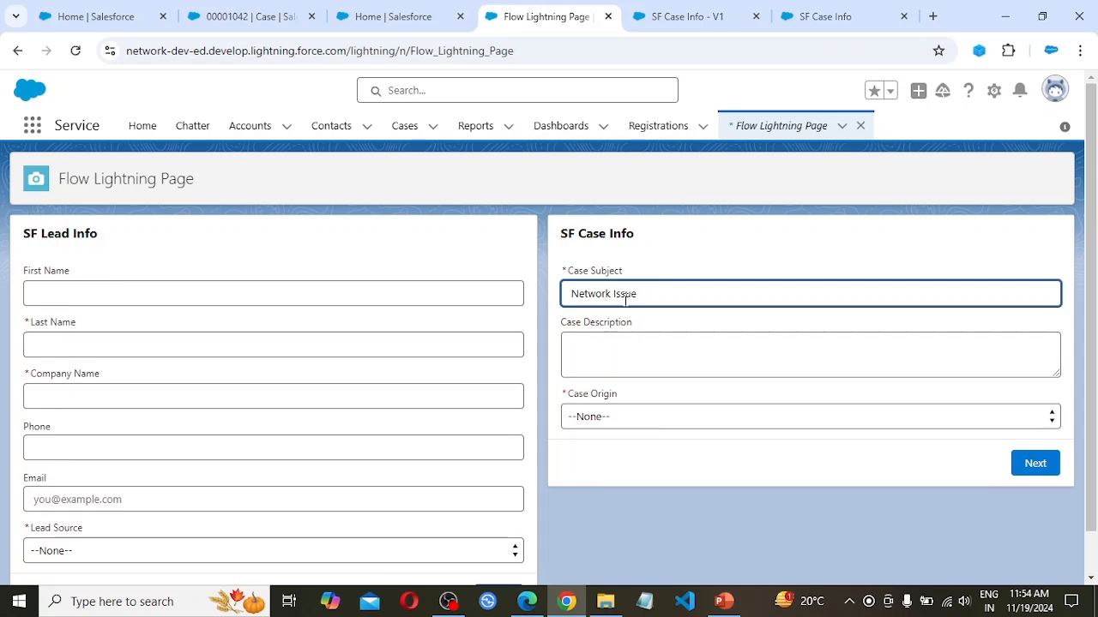
pyautogui.click(614, 366)
pyautogui.write('Not ab')
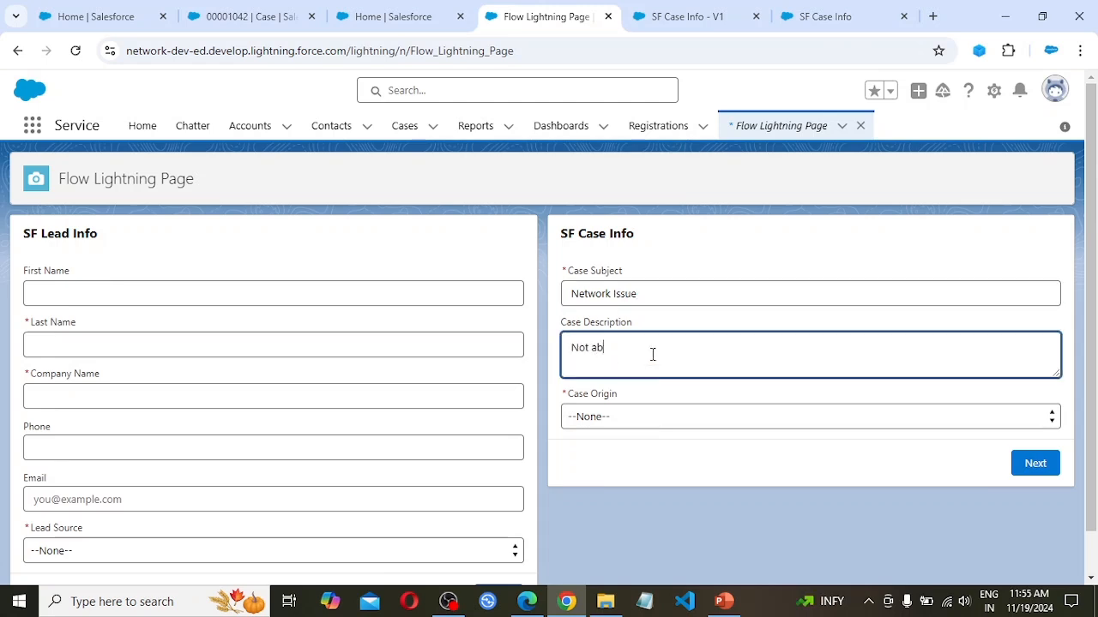
pyautogui.write('le to Log in to Salesforce Account')
pyautogui.click(674, 420)
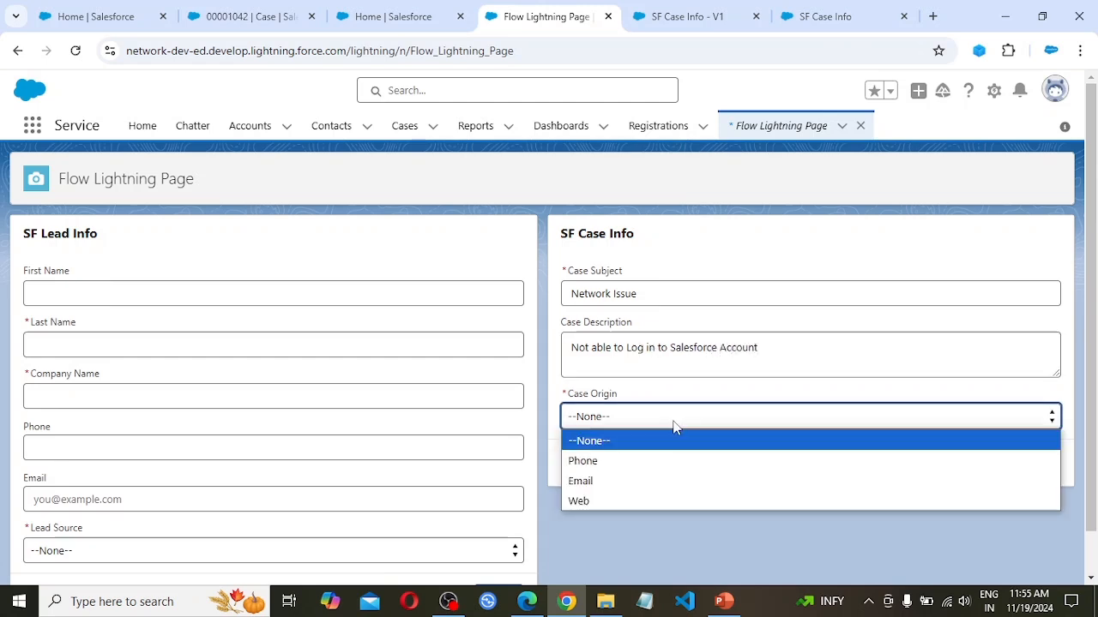
pyautogui.click(623, 481)
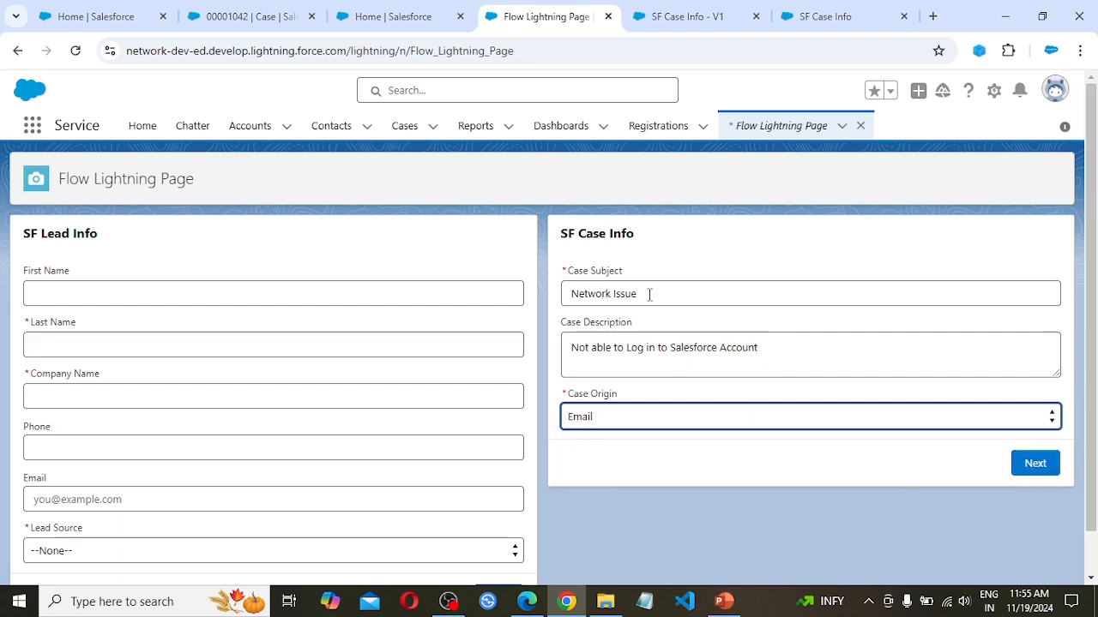
# Submit the SF Case Info form, check the subject and origin on its confirmation screen, and finish the flow.
pyautogui.click(1050, 463)
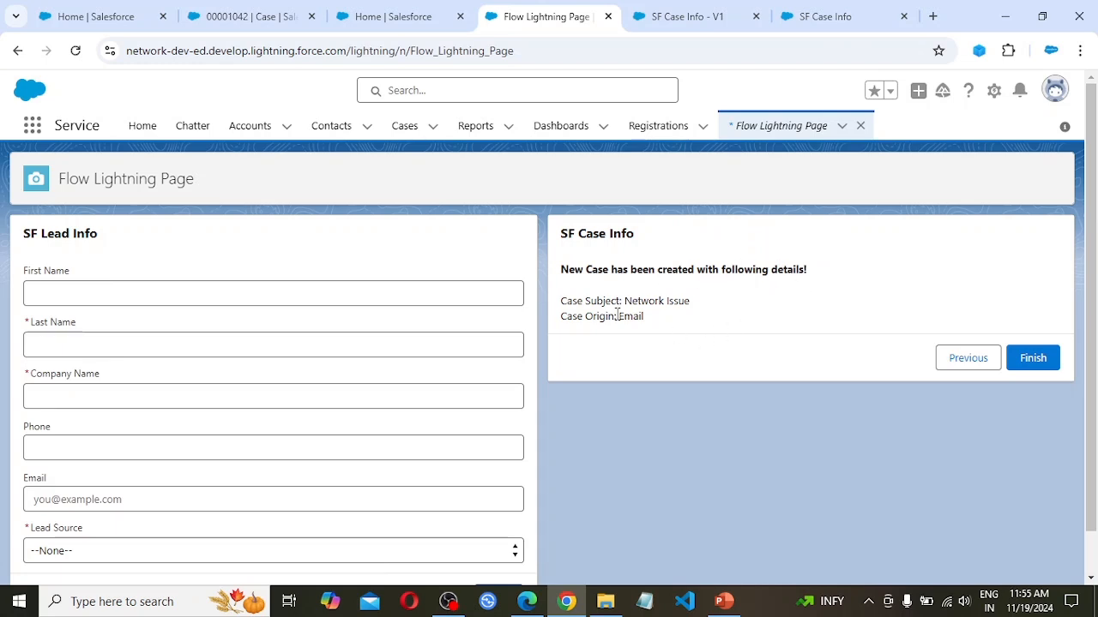
pyautogui.moveTo(623, 302); pyautogui.dragTo(691, 302)
pyautogui.doubleClick(626, 314)
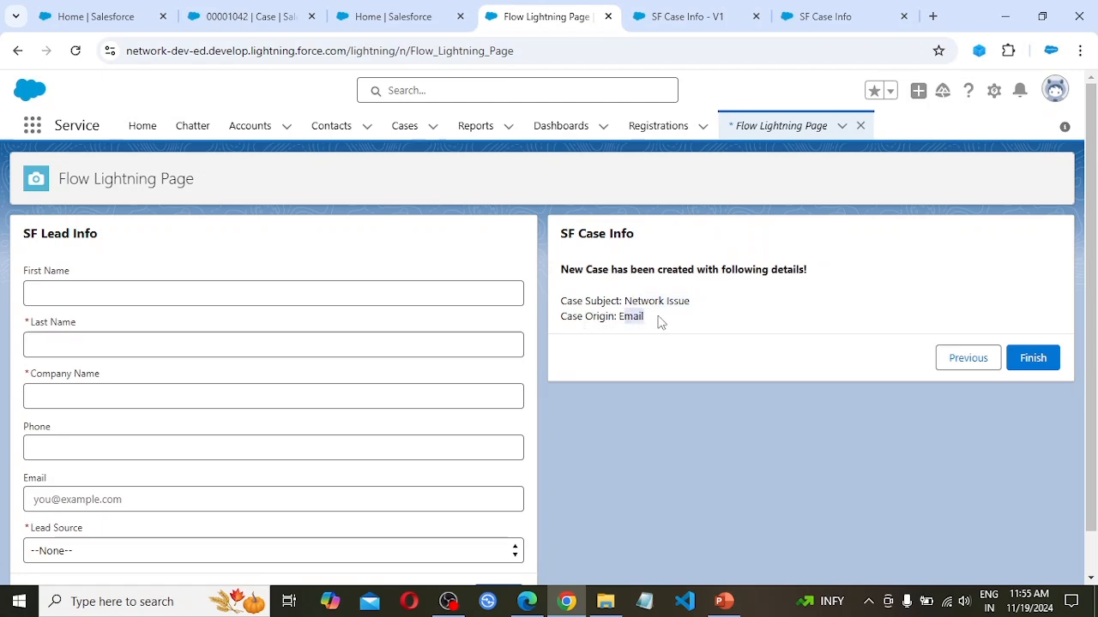
pyautogui.click(1045, 363)
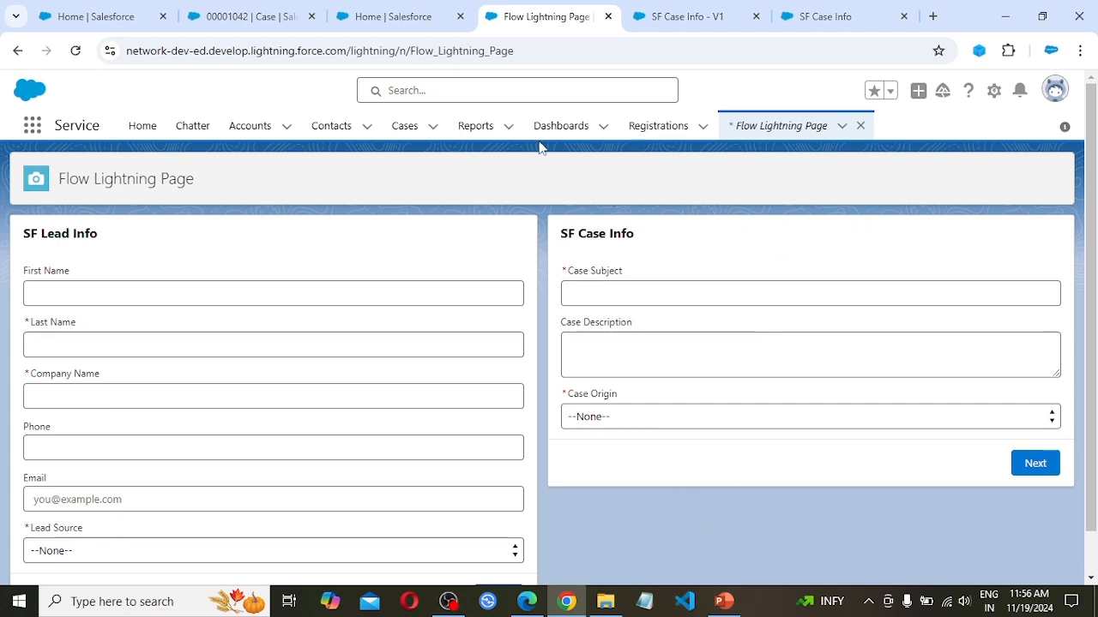
# Open the Network Issue case from the recently viewed cases and examine its origin, subject and description.
pyautogui.click(409, 130)
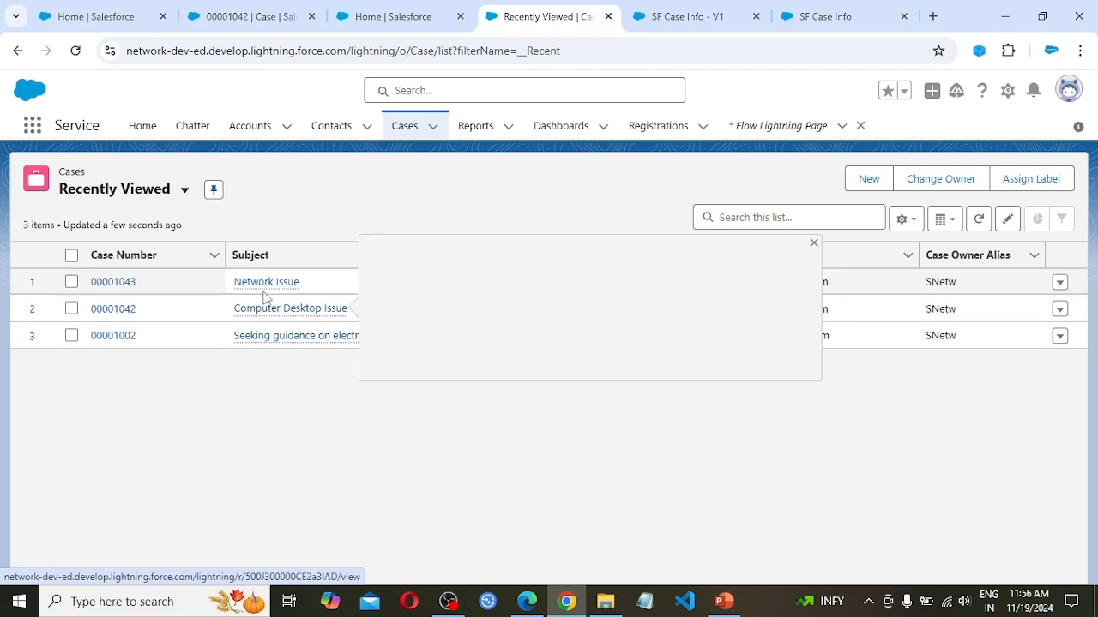
pyautogui.click(114, 283)
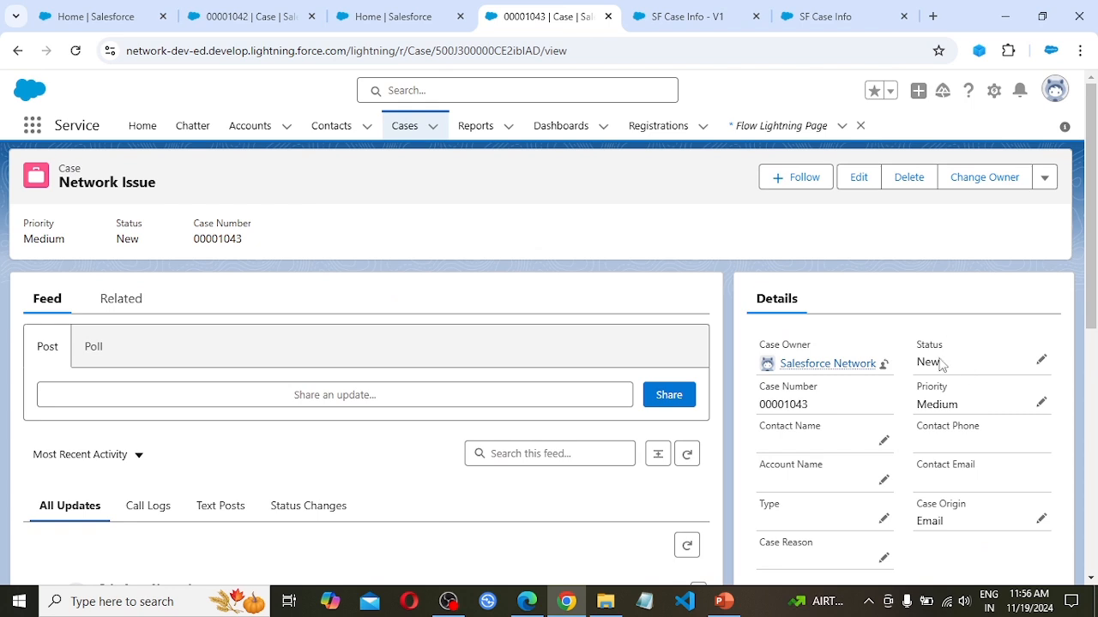
pyautogui.scroll(-2, 952, 395)
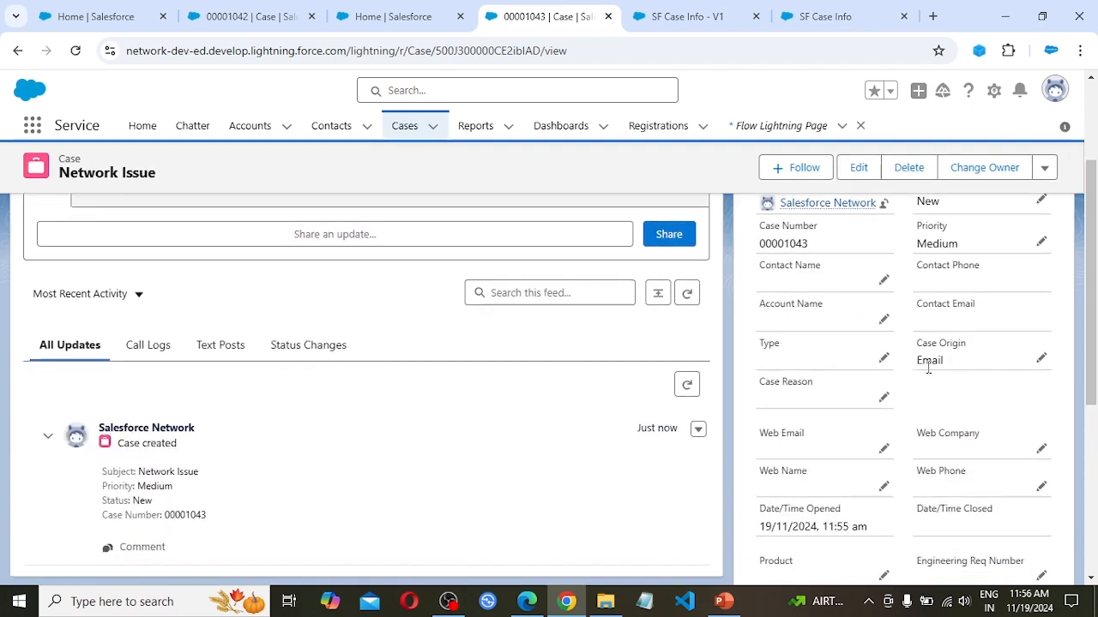
pyautogui.scroll(-3, 935, 375)
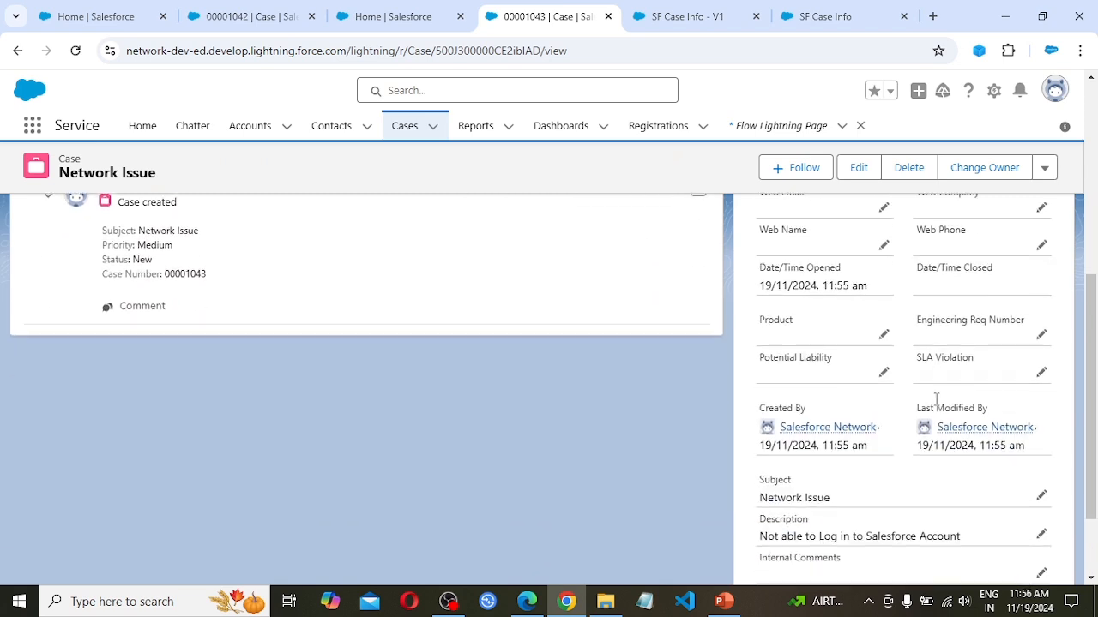